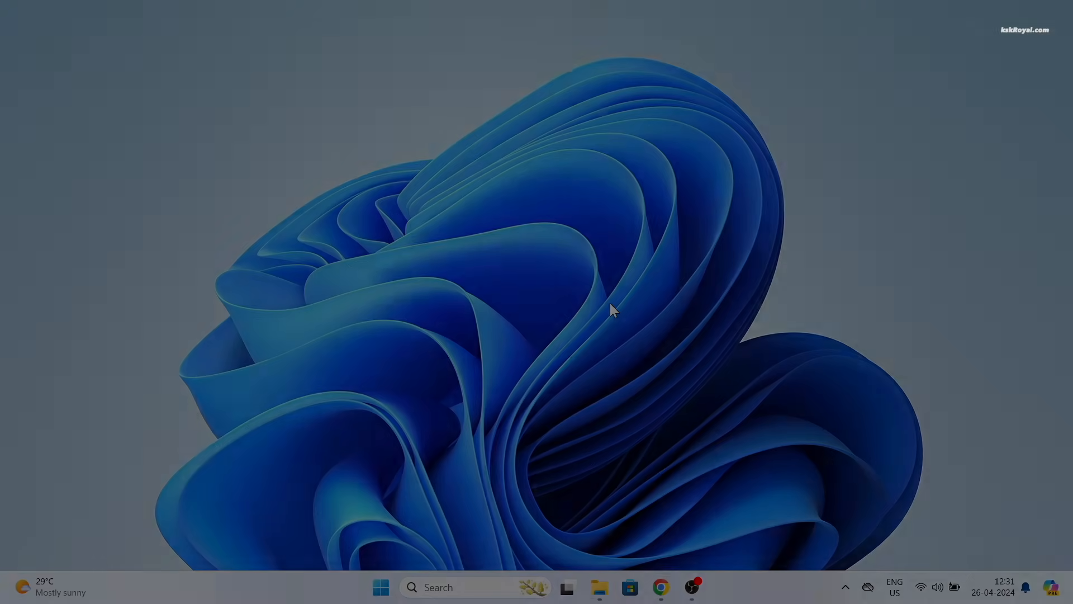
# Step: Check the installed Windows version with winver, then close the version window
pyautogui.press('super+r')
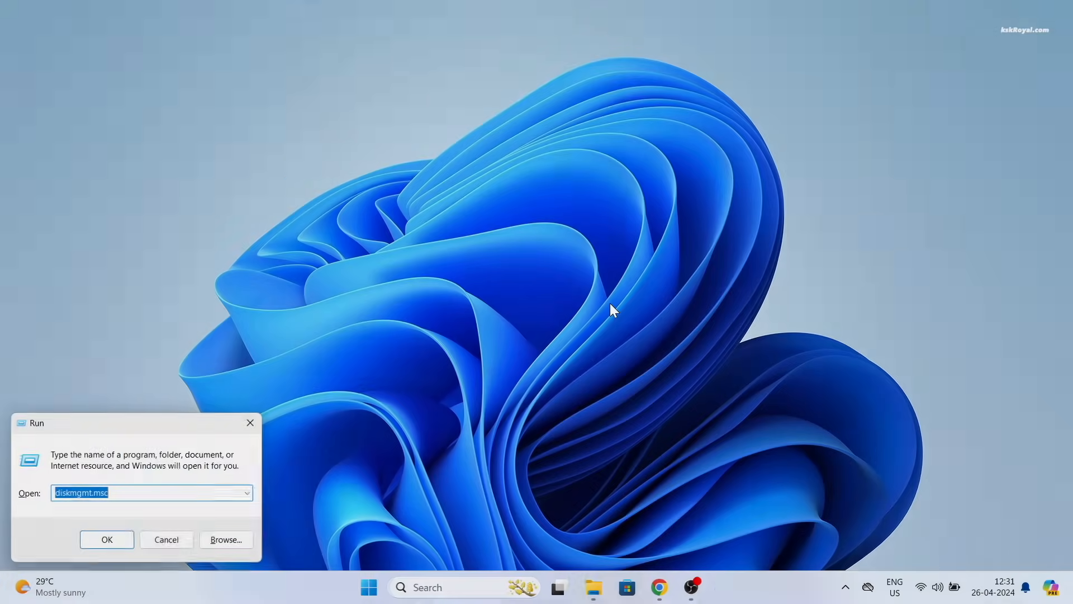
pyautogui.write('winver')
pyautogui.press('Return')
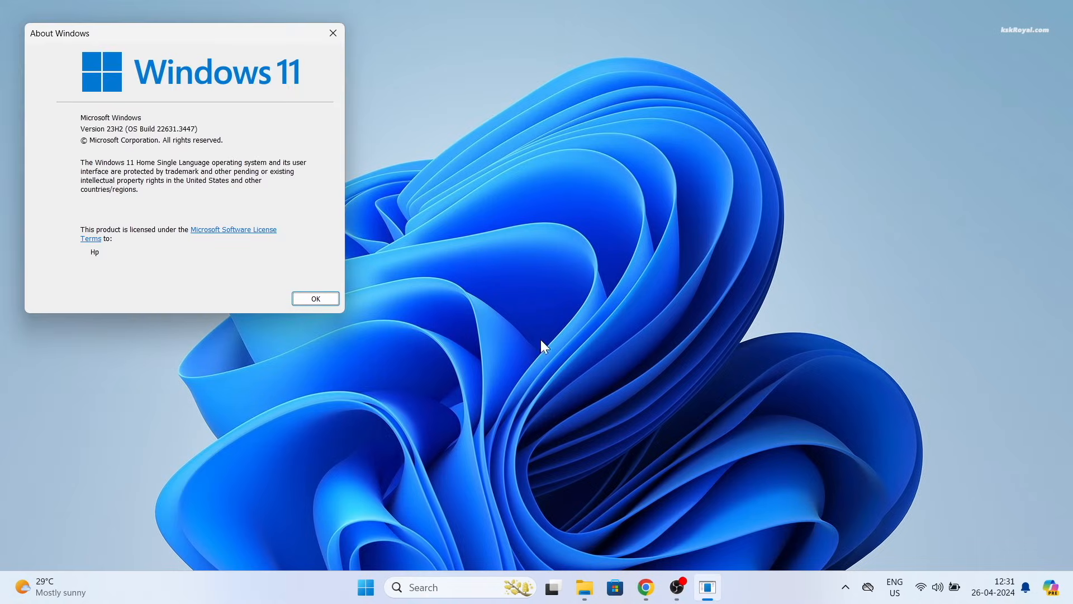
pyautogui.moveTo(208, 28); pyautogui.dragTo(548, 113)
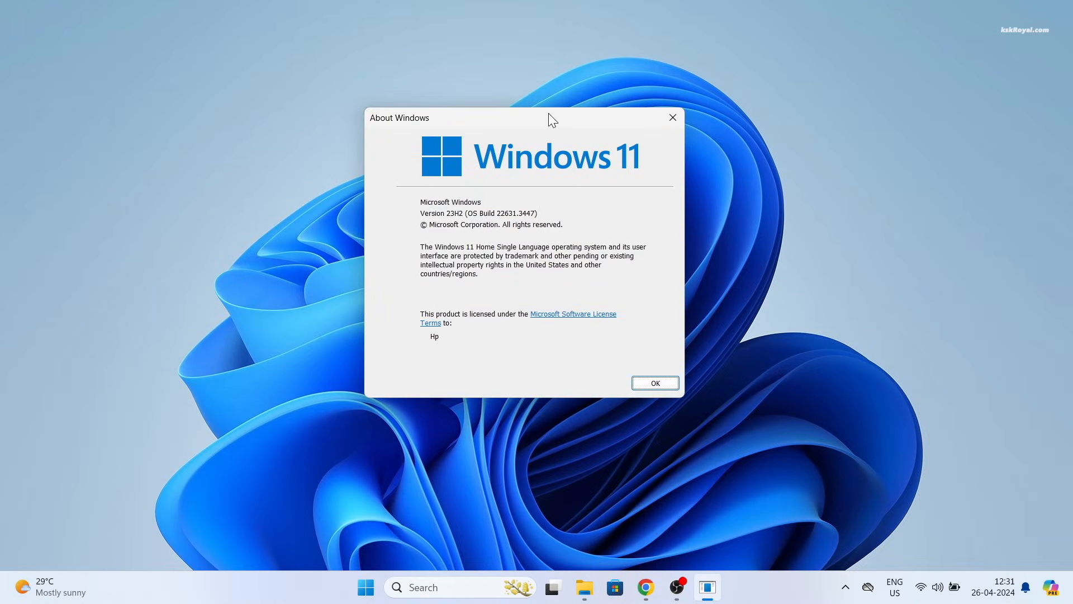
pyautogui.press('Return')
# Step: Create a restore point named Windows11_BackUP for the C: drive in System Properties
pyautogui.press('super+s')
pyautogui.write('create')
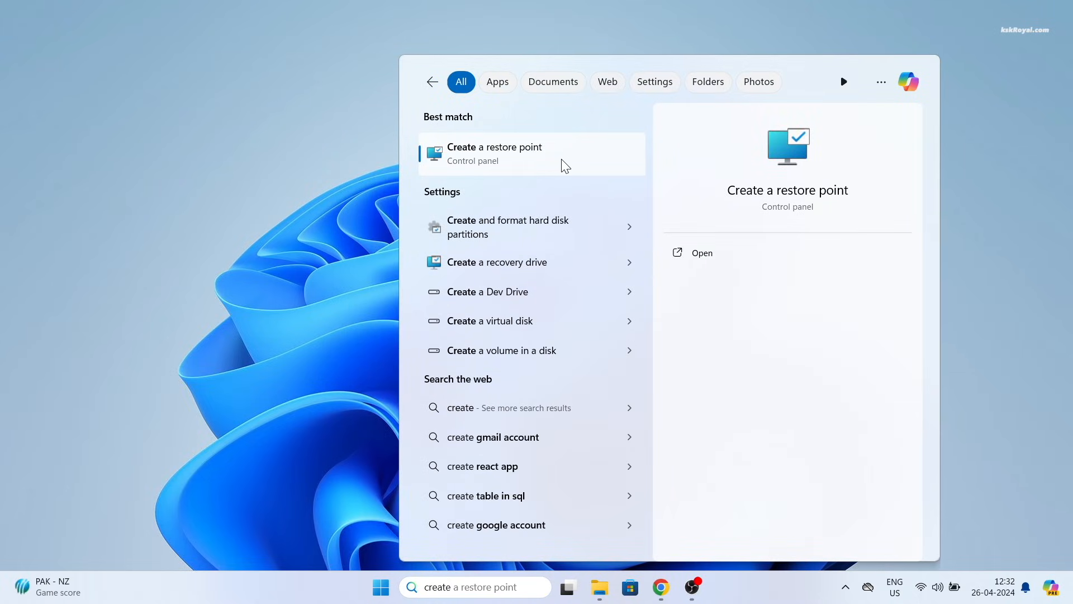
pyautogui.click(514, 159)
pyautogui.moveTo(319, 120); pyautogui.dragTo(583, 108)
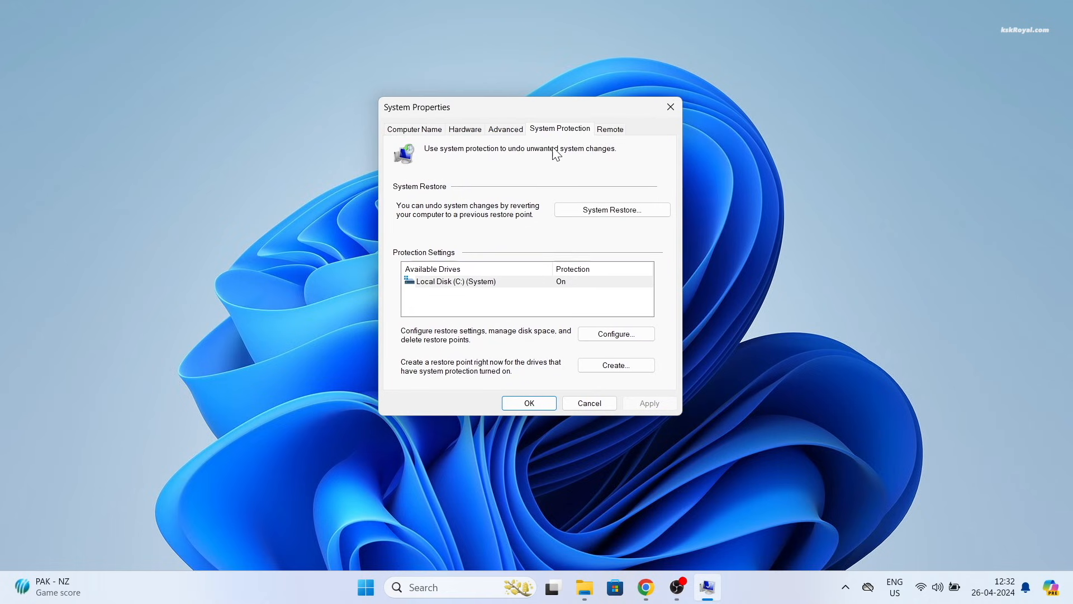
pyautogui.click(534, 278)
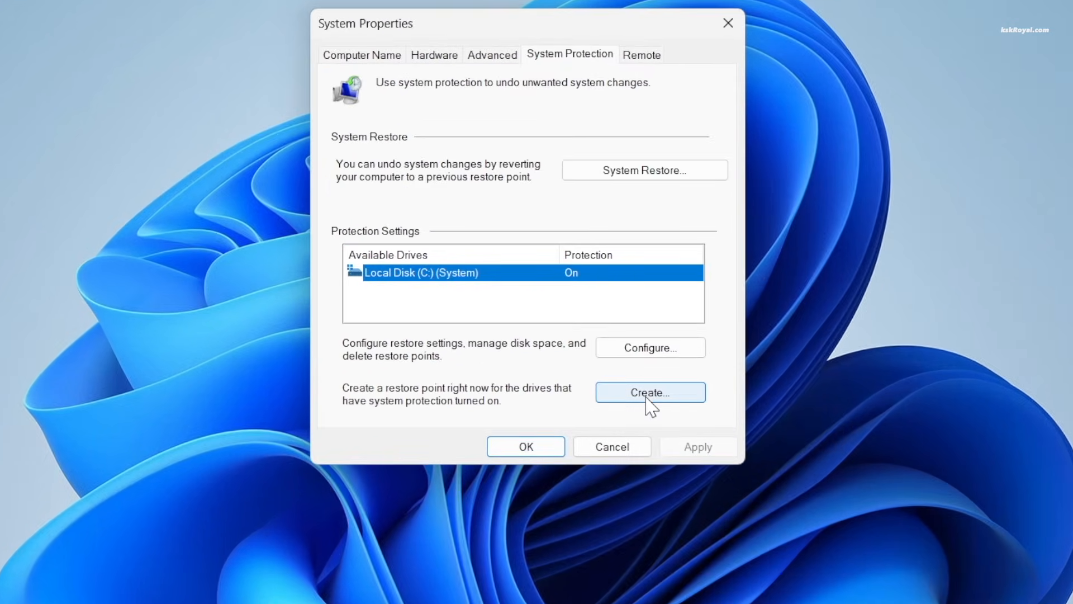
pyautogui.click(646, 398)
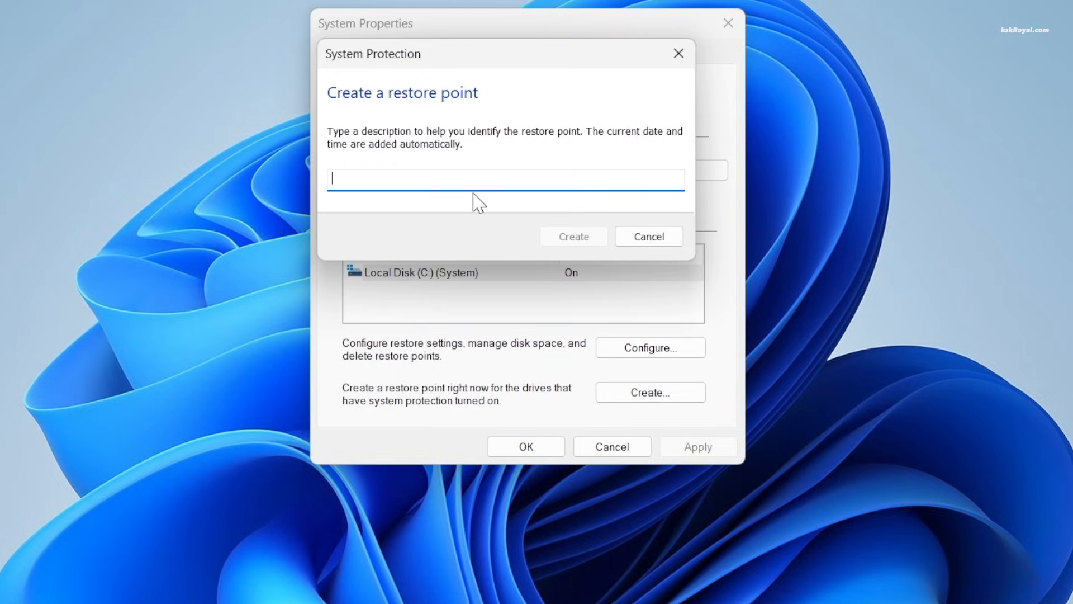
pyautogui.write('Windows11_BackUP')
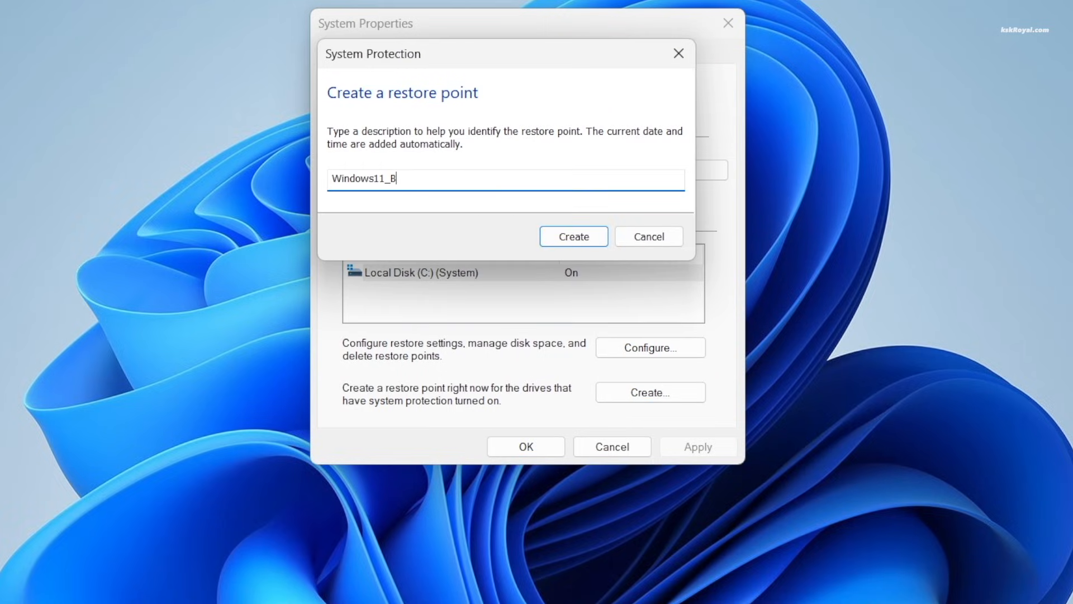
pyautogui.click(582, 235)
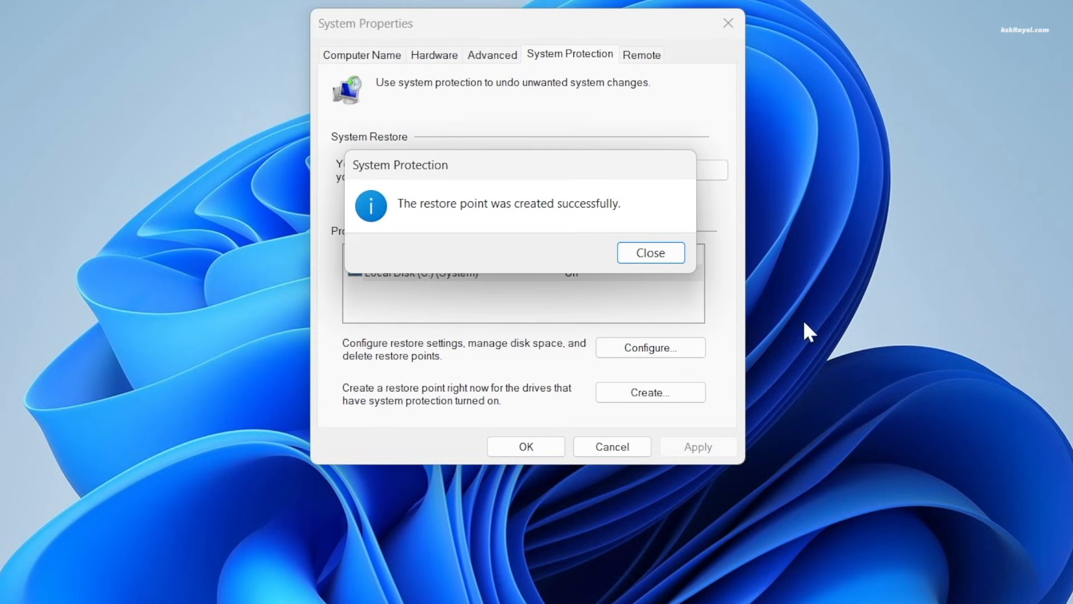
pyautogui.click(657, 254)
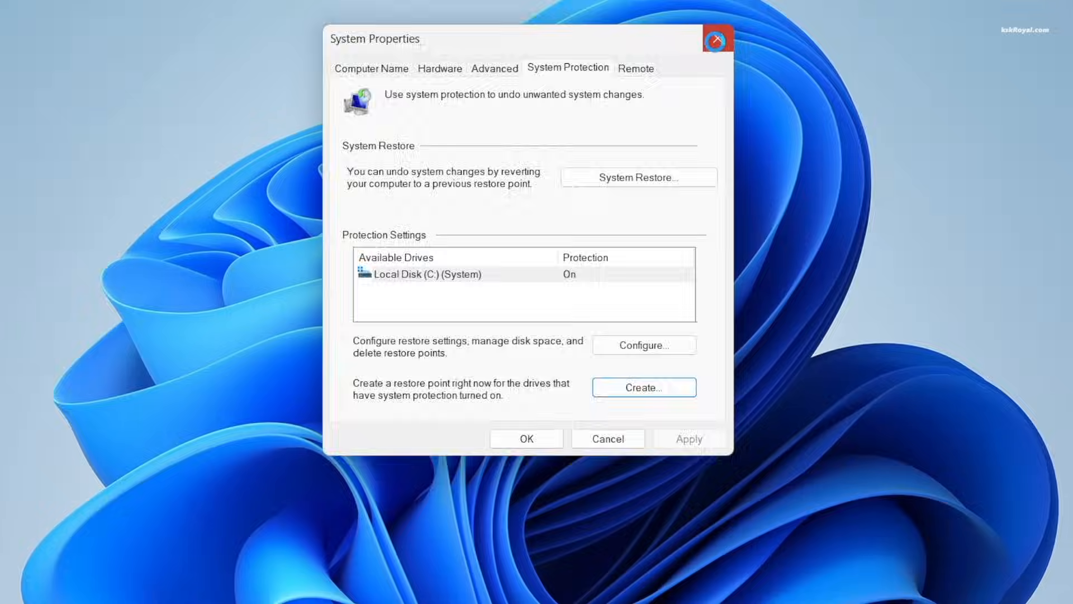
pyautogui.click(716, 40)
# Step: Search Windows for 'disk' and 'bit locker', then search 'cmd' to find Command Prompt
pyautogui.press('super')
pyautogui.write('disk')
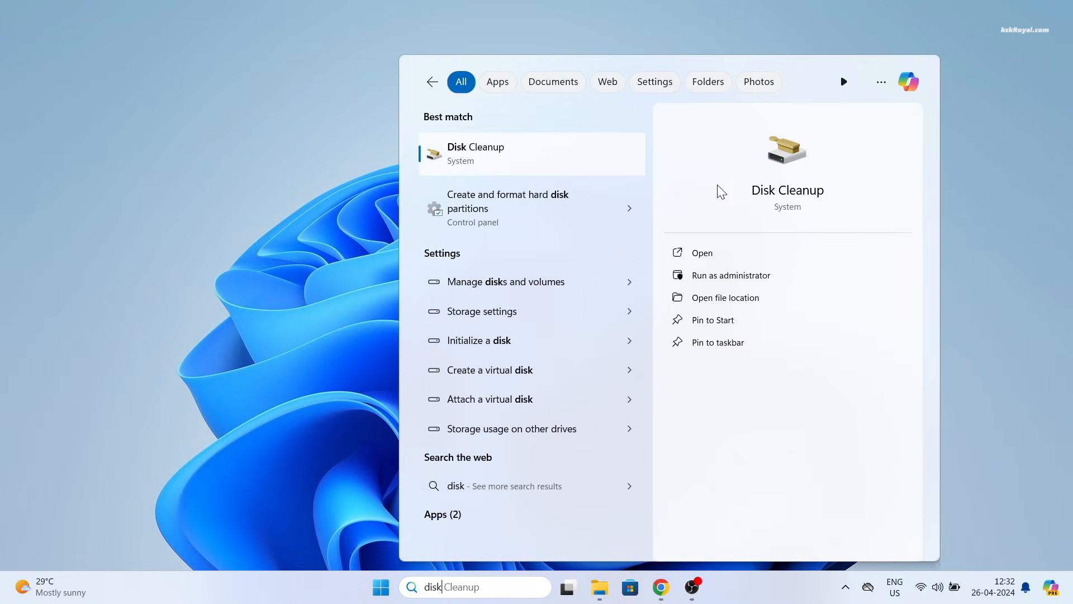
pyautogui.press('BackSpace')
pyautogui.press('BackSpace')
pyautogui.press('BackSpace')
pyautogui.press('BackSpace')
pyautogui.write('bit locker')
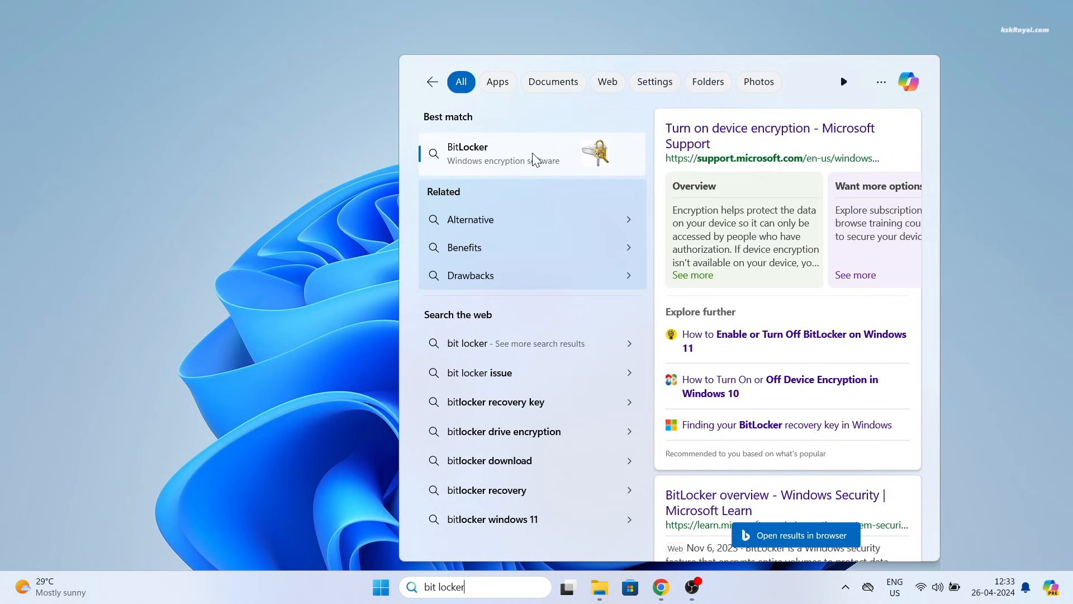
pyautogui.press('Escape')
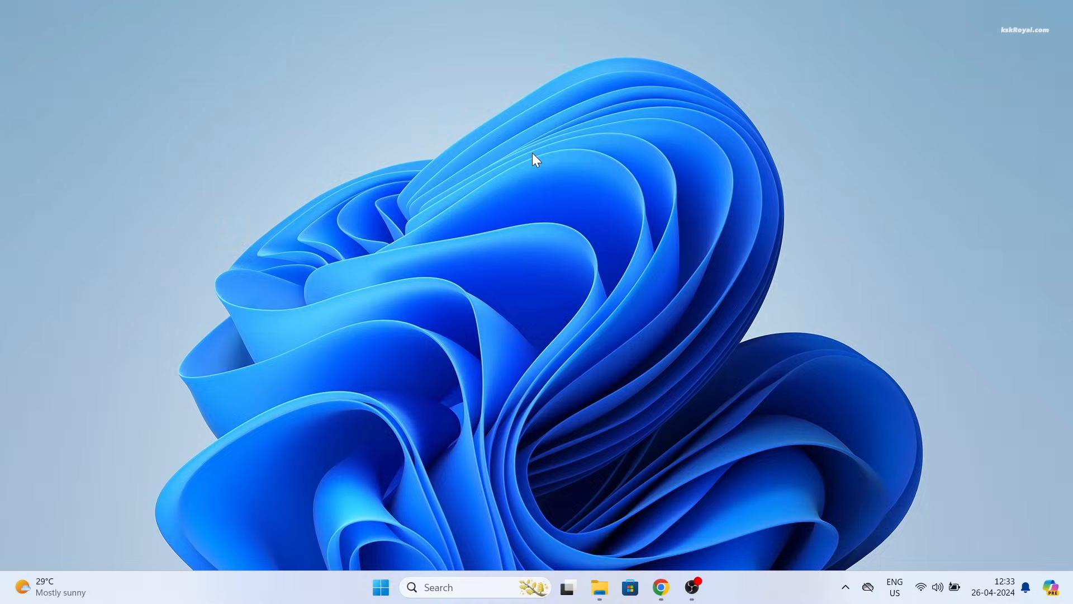
pyautogui.press('super')
pyautogui.write('cmd')
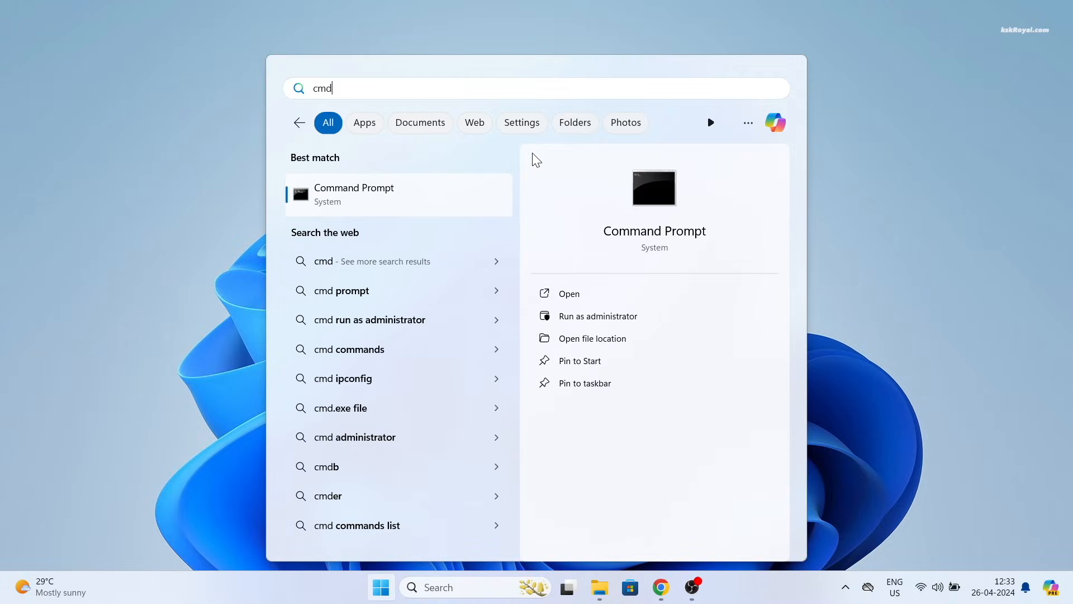
# Step: Open Disk Management with diskmgmt.msc from Command Prompt and maximize it
pyautogui.click(585, 294)
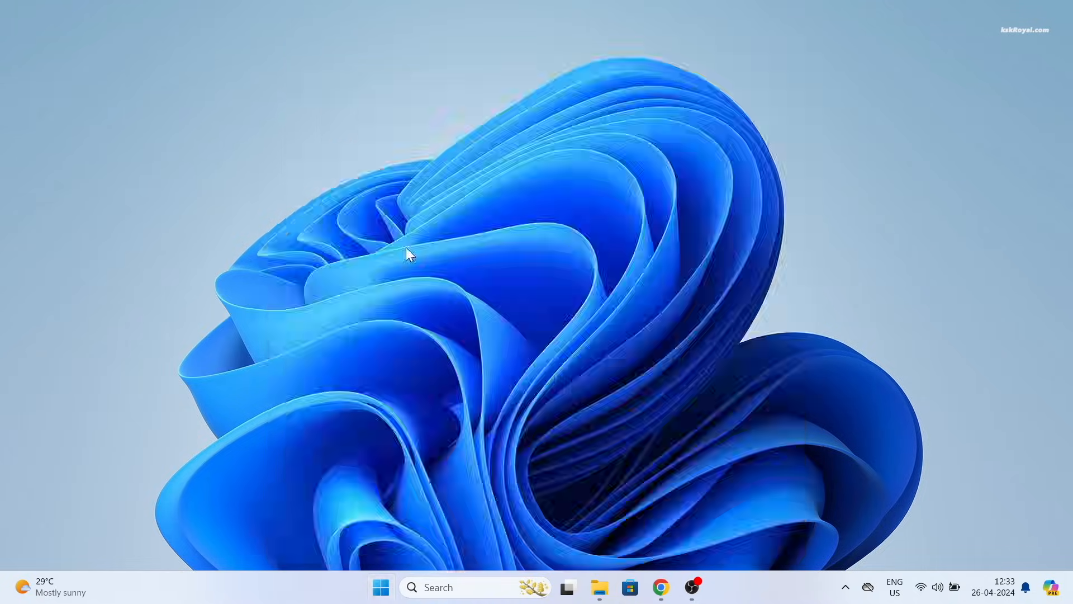
pyautogui.write('diskmg')
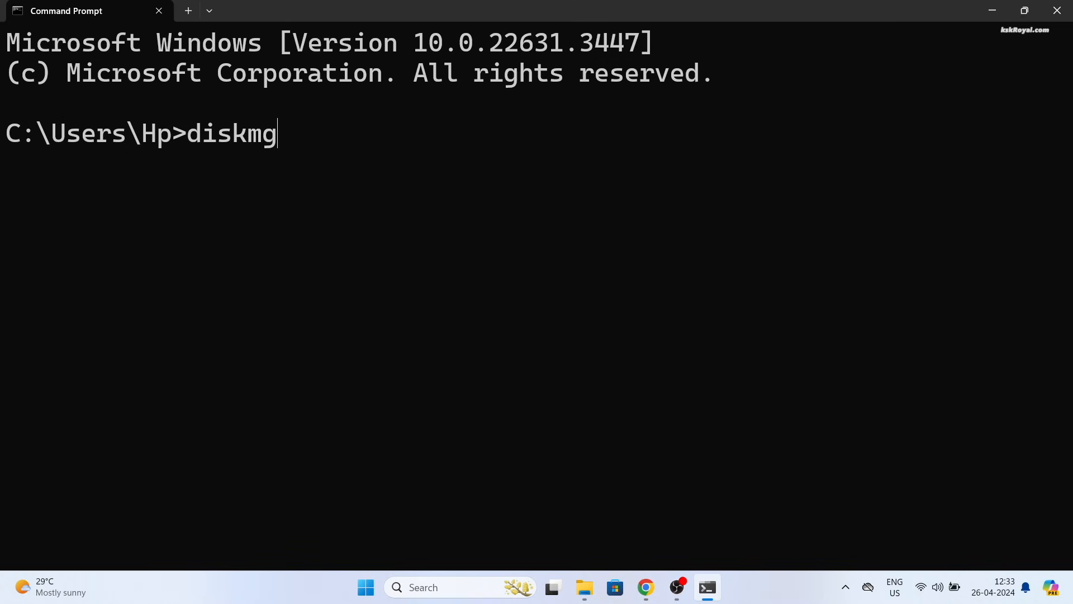
pyautogui.write('mt.msc')
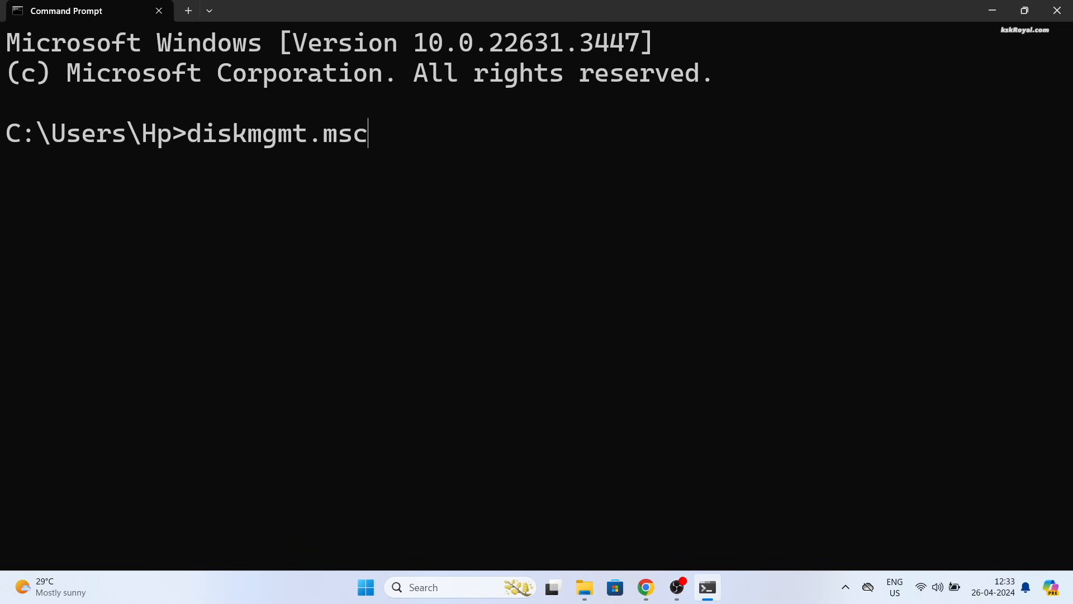
pyautogui.press('Return')
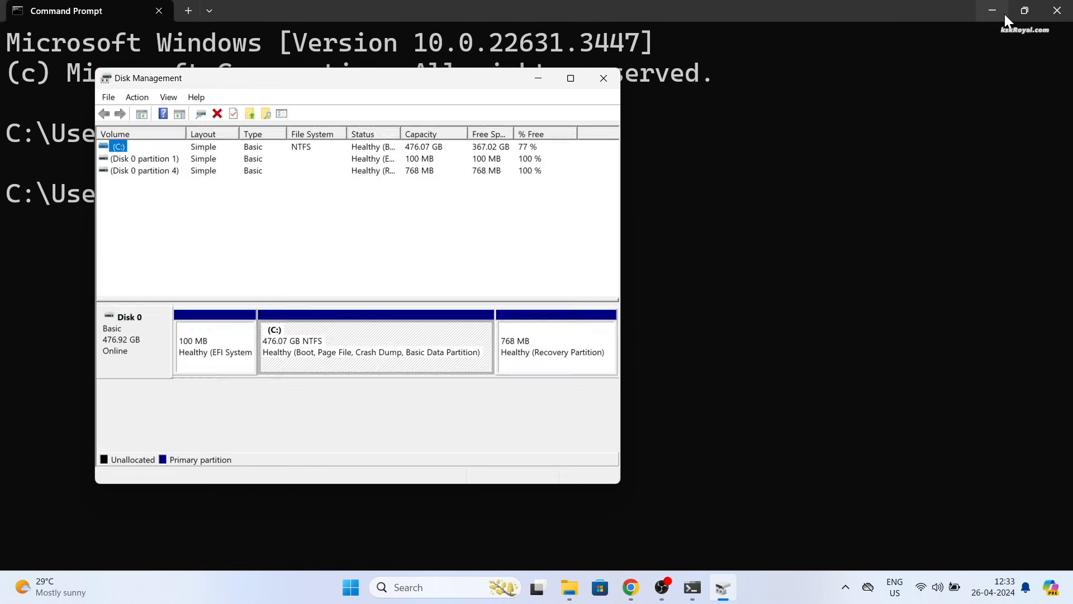
pyautogui.click(993, 11)
pyautogui.moveTo(628, 138); pyautogui.dragTo(984, 148)
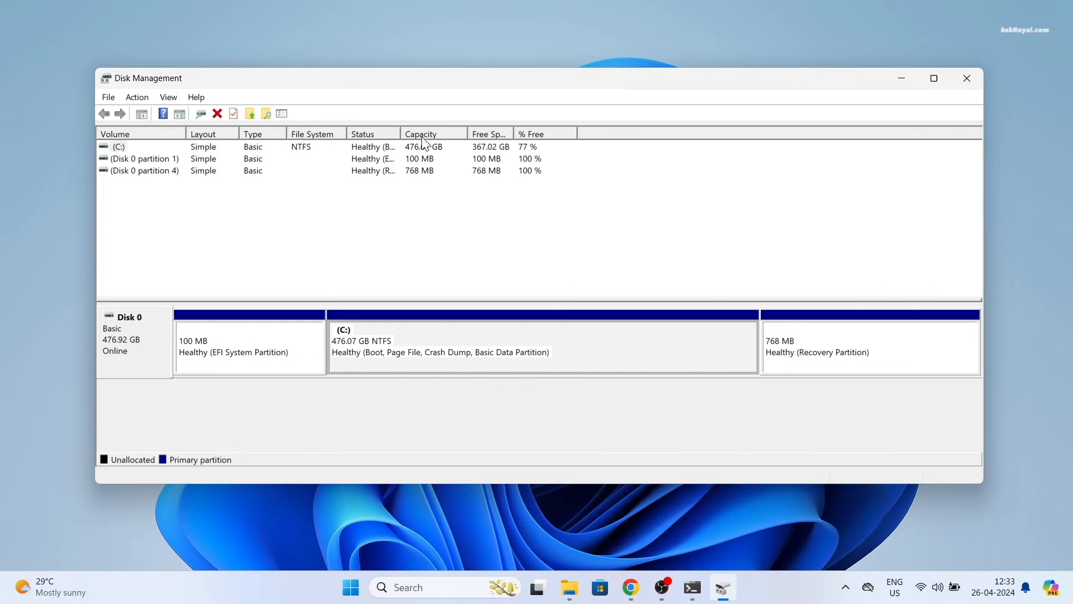
pyautogui.click(934, 79)
# Step: Select Disk 0 and inspect its 100 MB EFI, Windows C: and 768 MB Recovery partitions
pyautogui.click(58, 276)
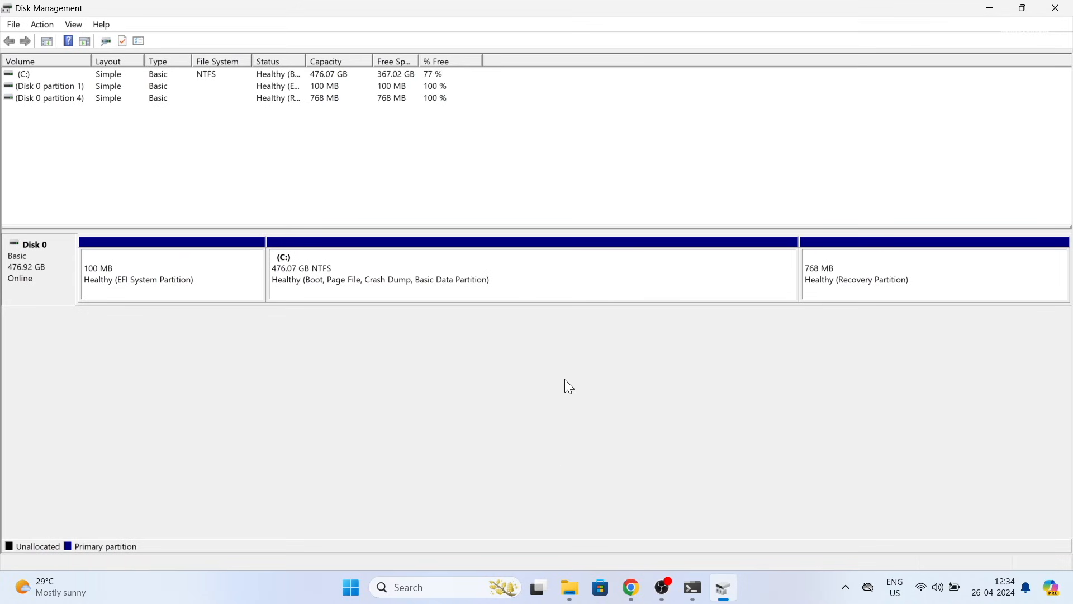
pyautogui.click(153, 292)
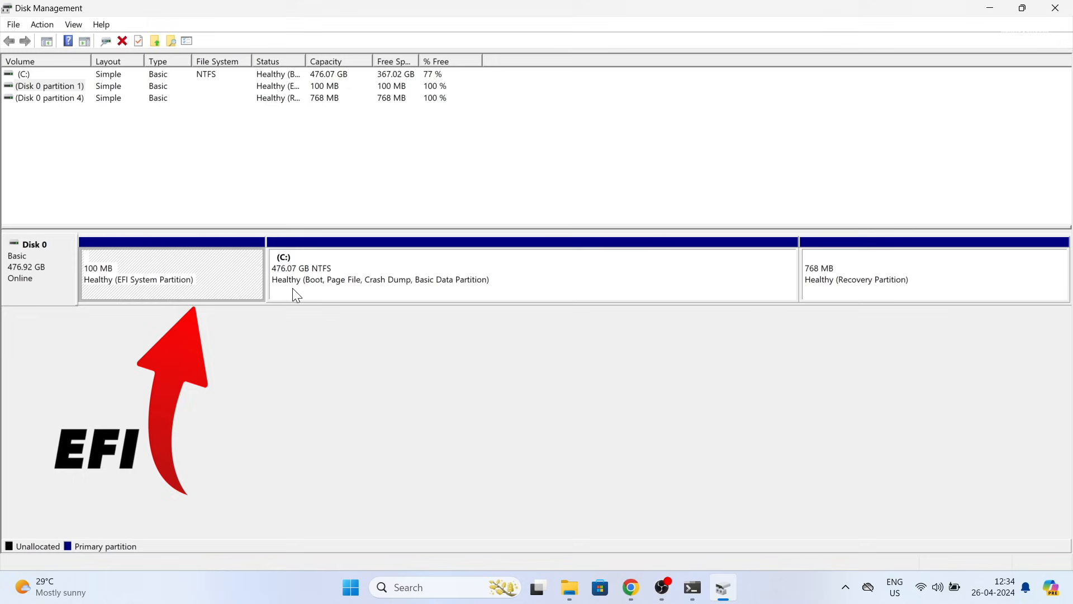
pyautogui.click(470, 288)
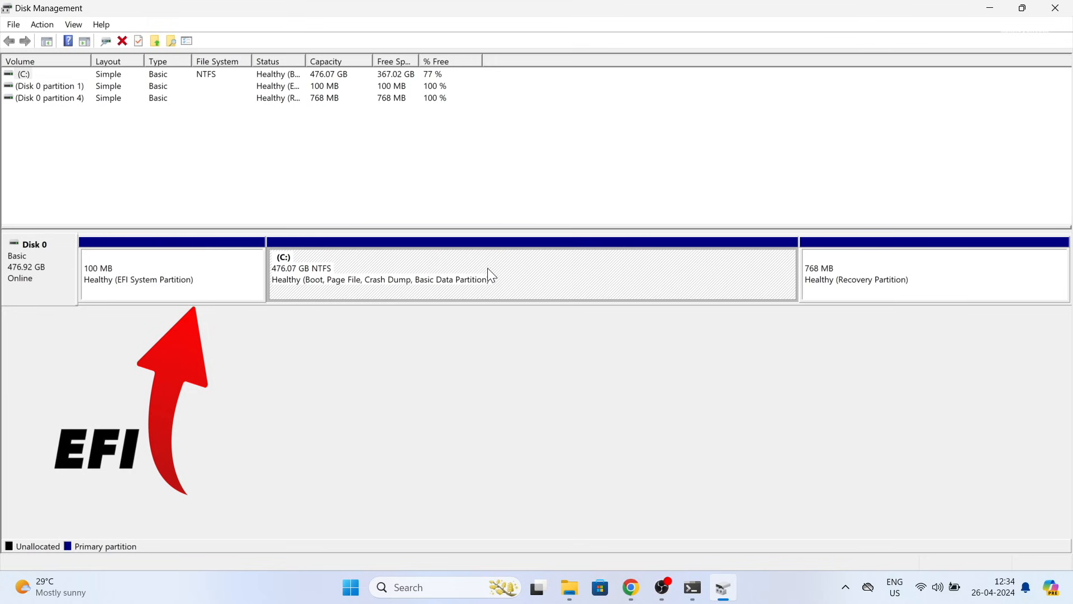
pyautogui.click(962, 290)
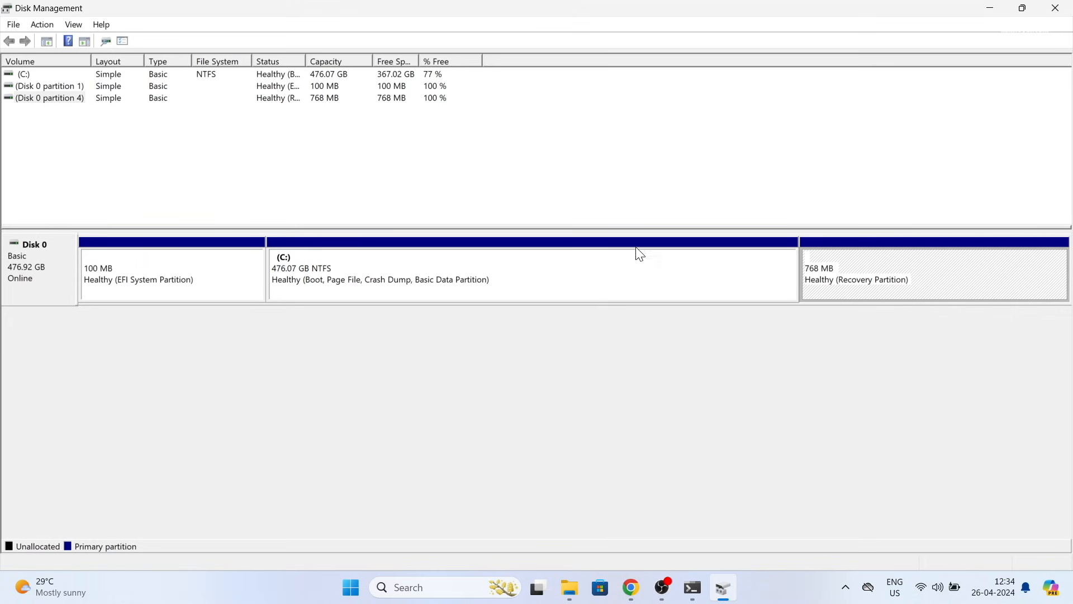
pyautogui.click(526, 286)
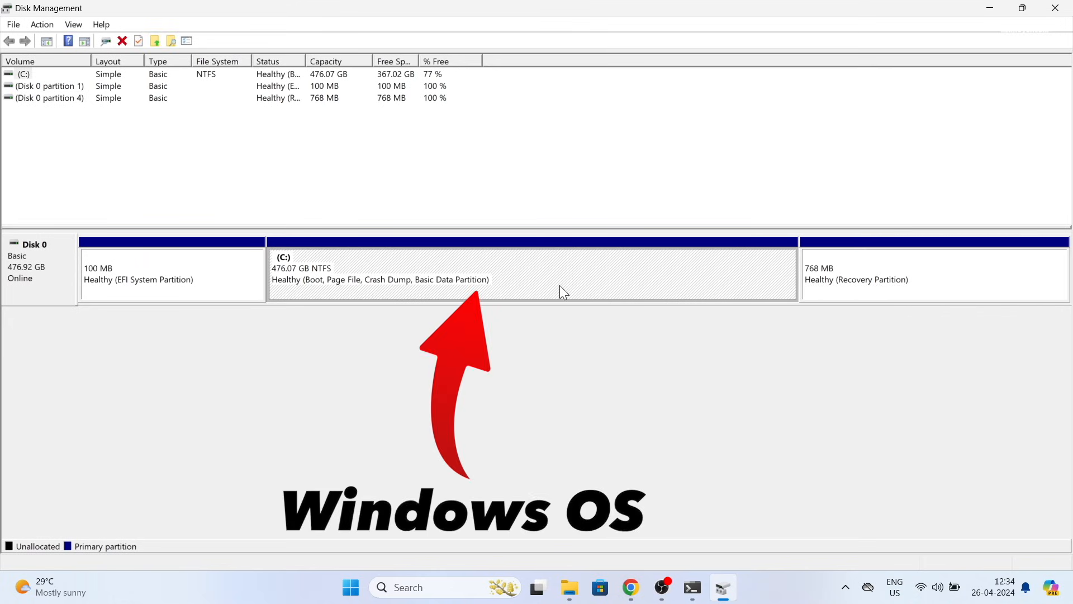
# Step: Open the Shrink Volume dialog for the C: partition
pyautogui.rightClick(524, 269)
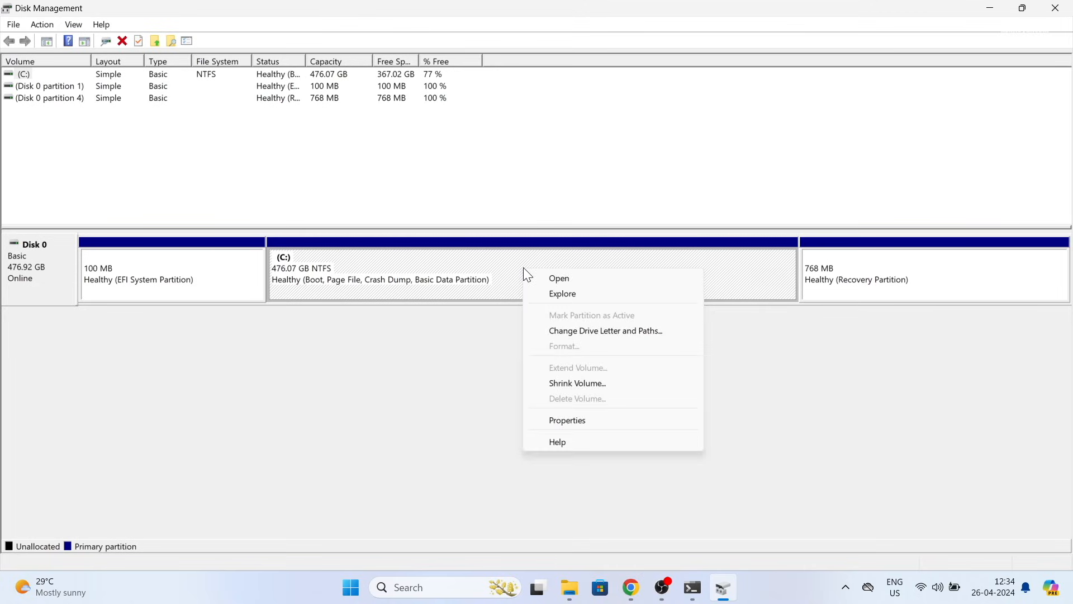
pyautogui.click(630, 387)
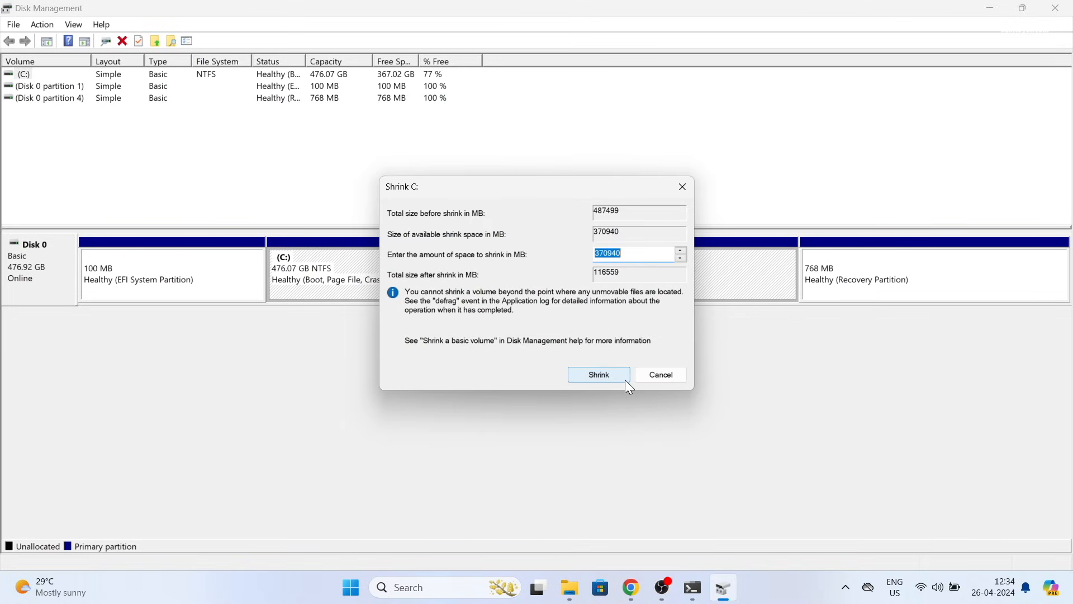
pyautogui.click(629, 251)
# Step: Compute 200 × 1024 = 204800 in Calculator
pyautogui.press('XF86Calculator')
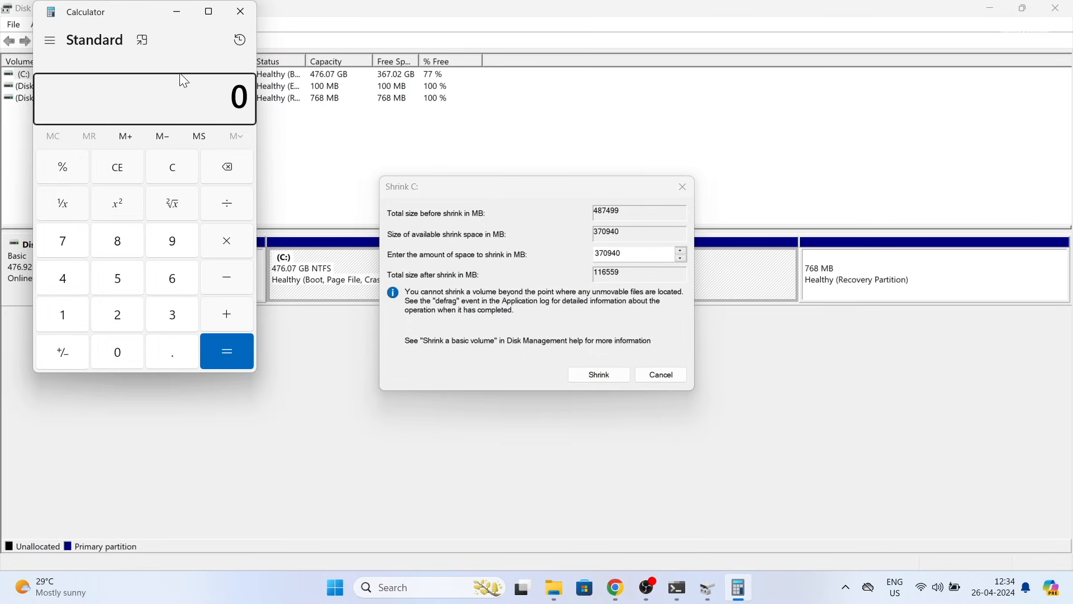
pyautogui.moveTo(136, 17); pyautogui.dragTo(185, 147)
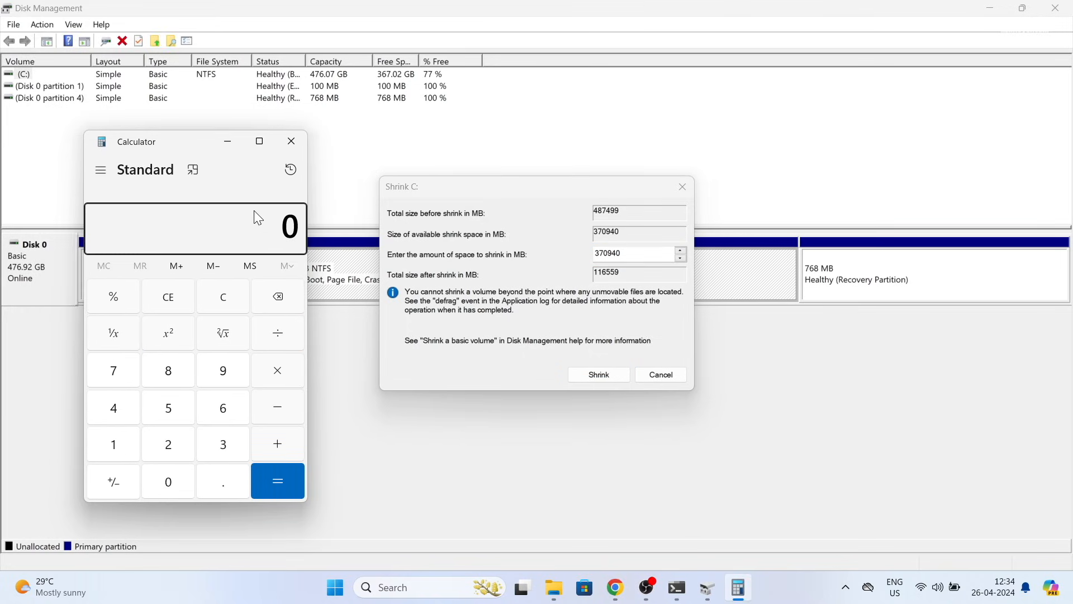
pyautogui.click(169, 448)
pyautogui.doubleClick(168, 480)
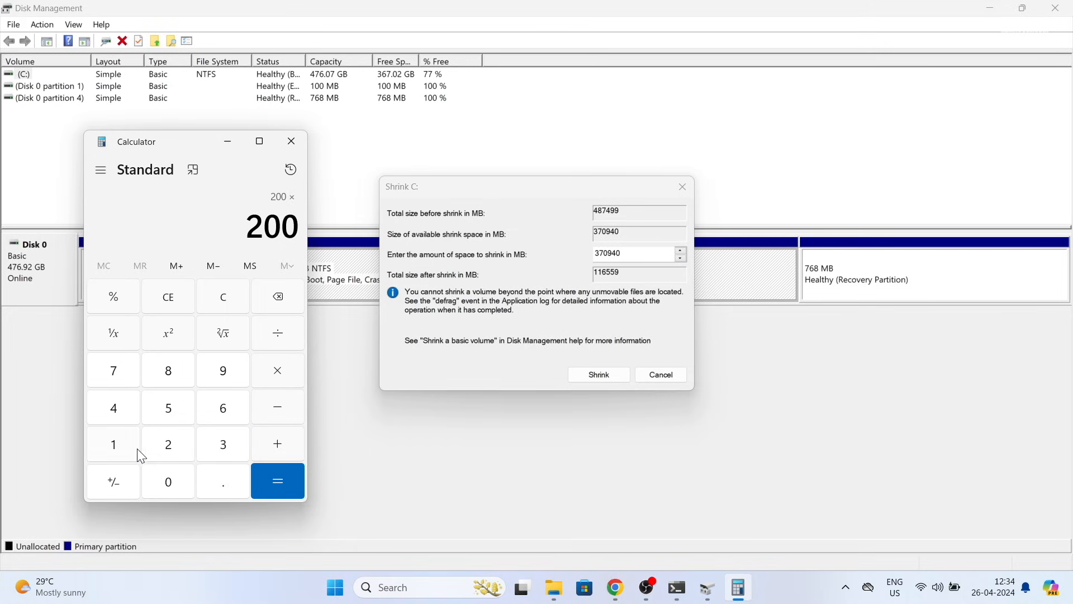
pyautogui.click(117, 442)
pyautogui.click(174, 472)
pyautogui.click(175, 454)
pyautogui.click(125, 413)
pyautogui.click(274, 480)
pyautogui.moveTo(176, 249); pyautogui.dragTo(321, 198)
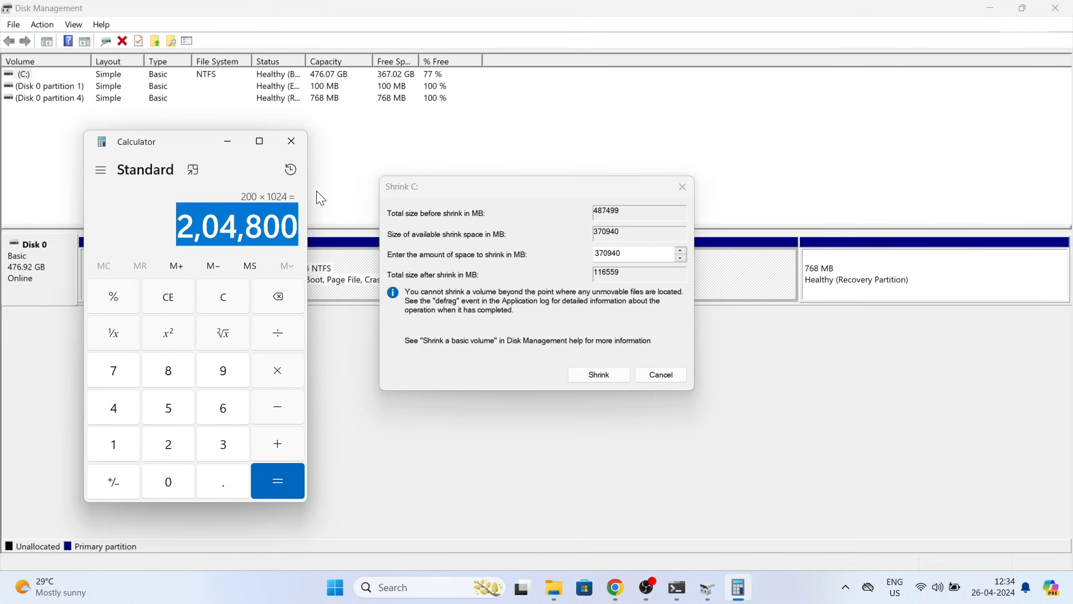
pyautogui.click(291, 141)
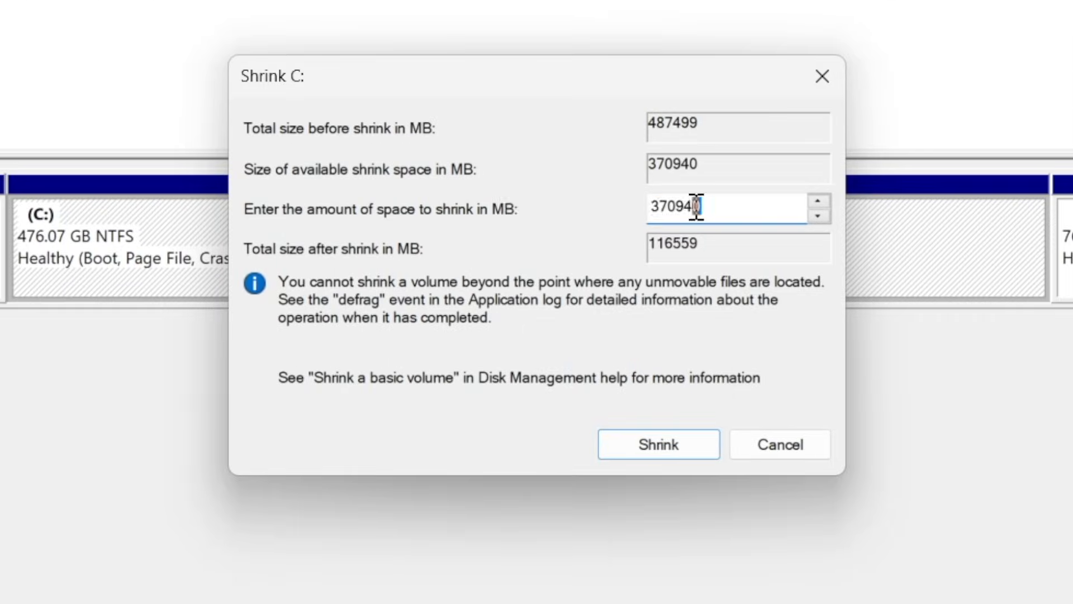
# Step: Shrink C: by 204800 MB and select the new 200 GB unallocated space
pyautogui.doubleClick(618, 255)
pyautogui.write('204')
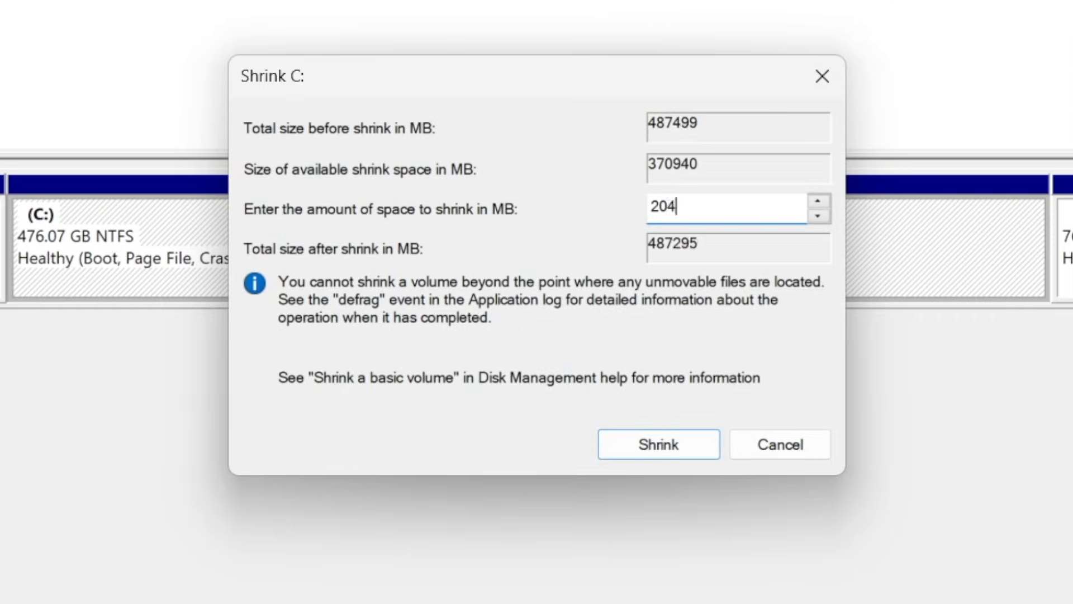
pyautogui.write('800')
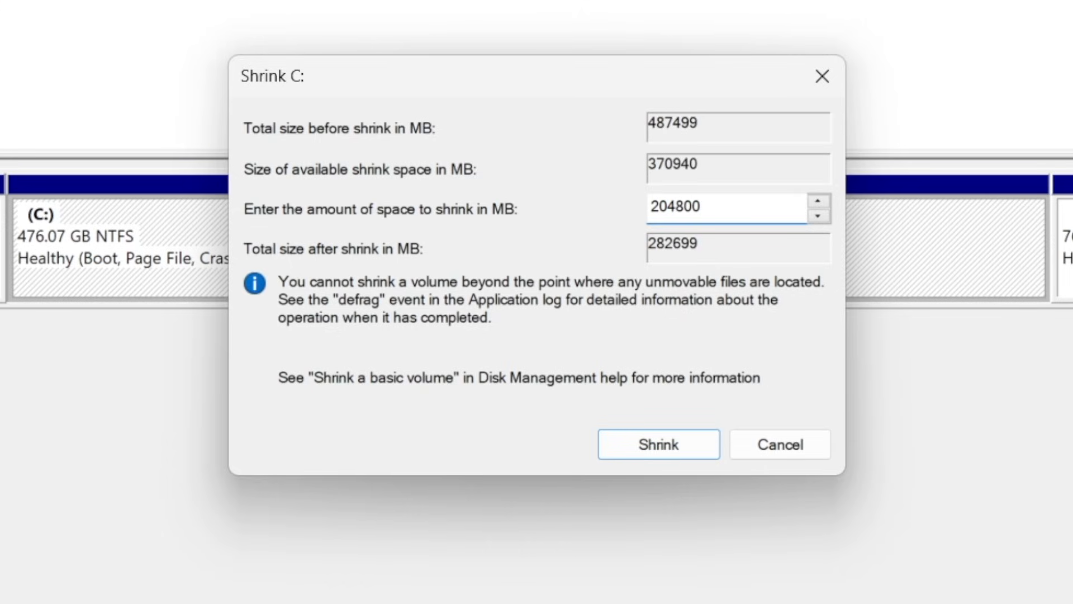
pyautogui.click(675, 448)
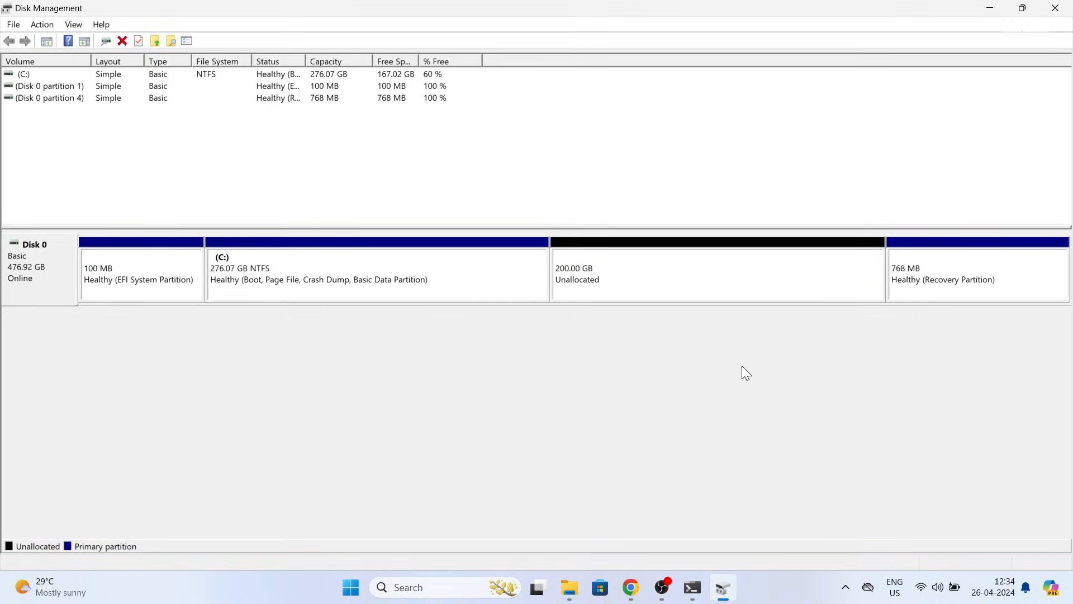
pyautogui.click(698, 278)
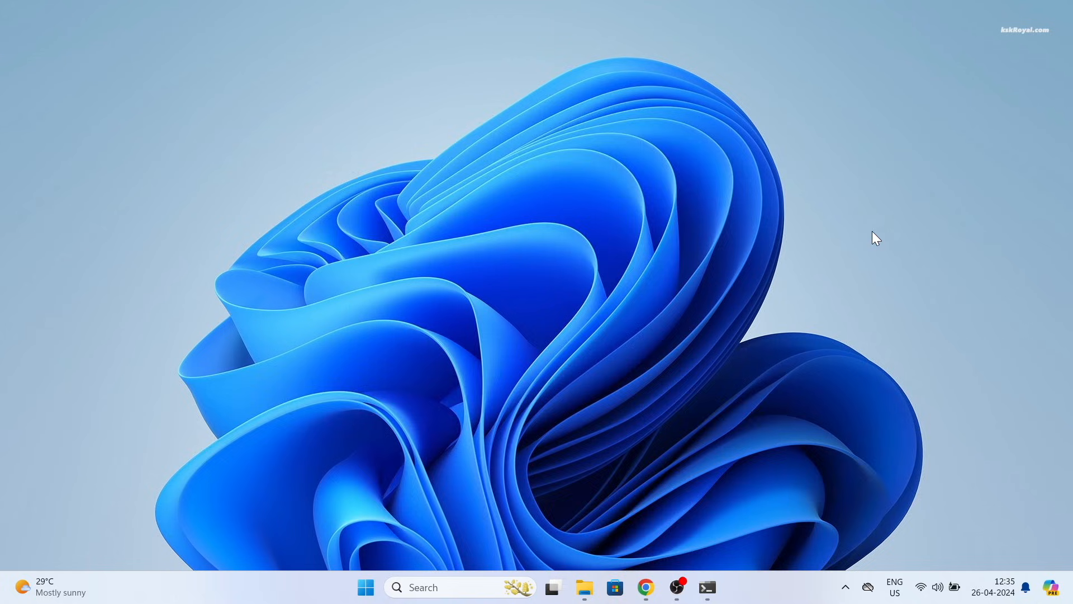
# Step: Download the Ubuntu Desktop 24.04 LTS ISO from ubuntu.com and check its progress
pyautogui.hotkey('alt', 'Tab')
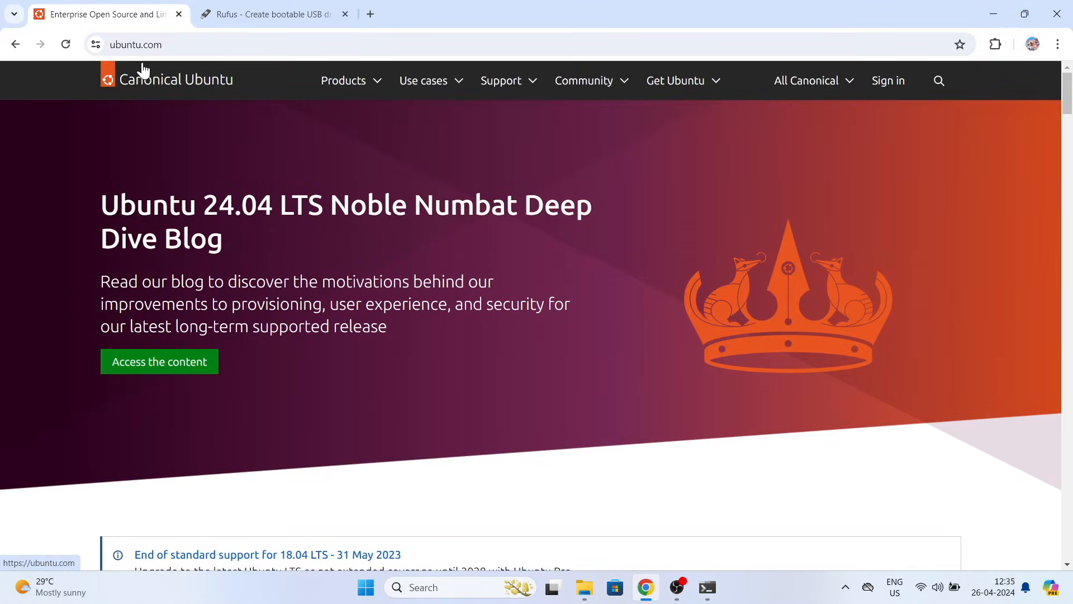
pyautogui.click(714, 85)
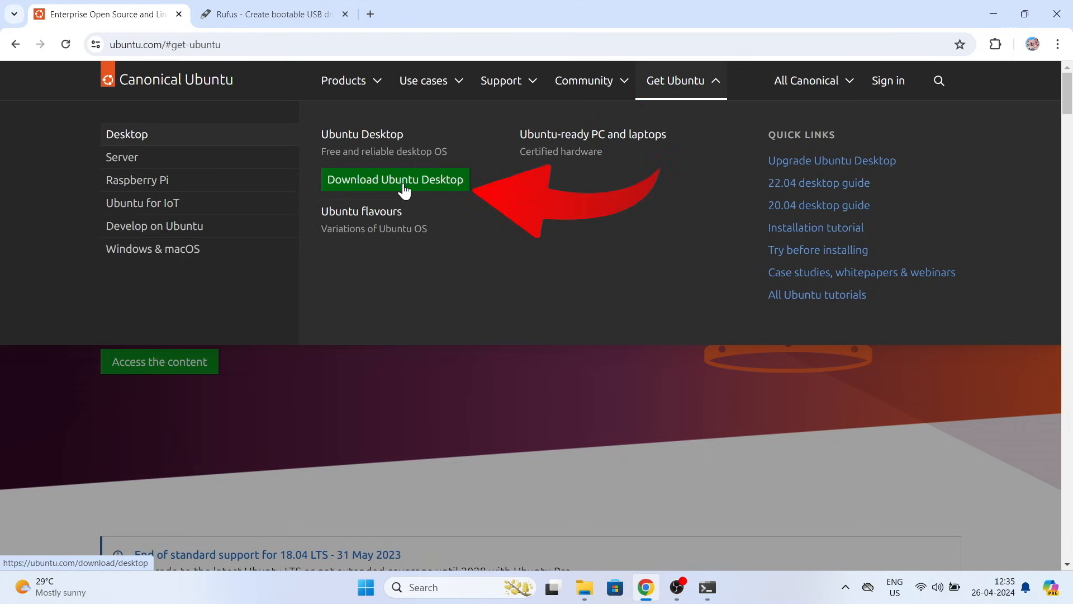
pyautogui.click(404, 185)
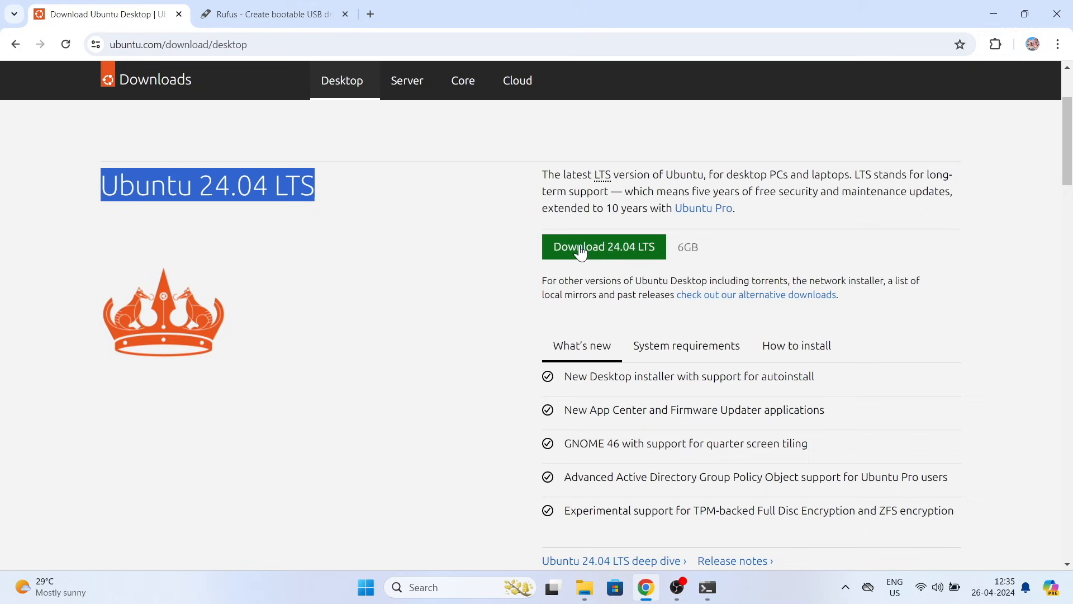
pyautogui.click(609, 252)
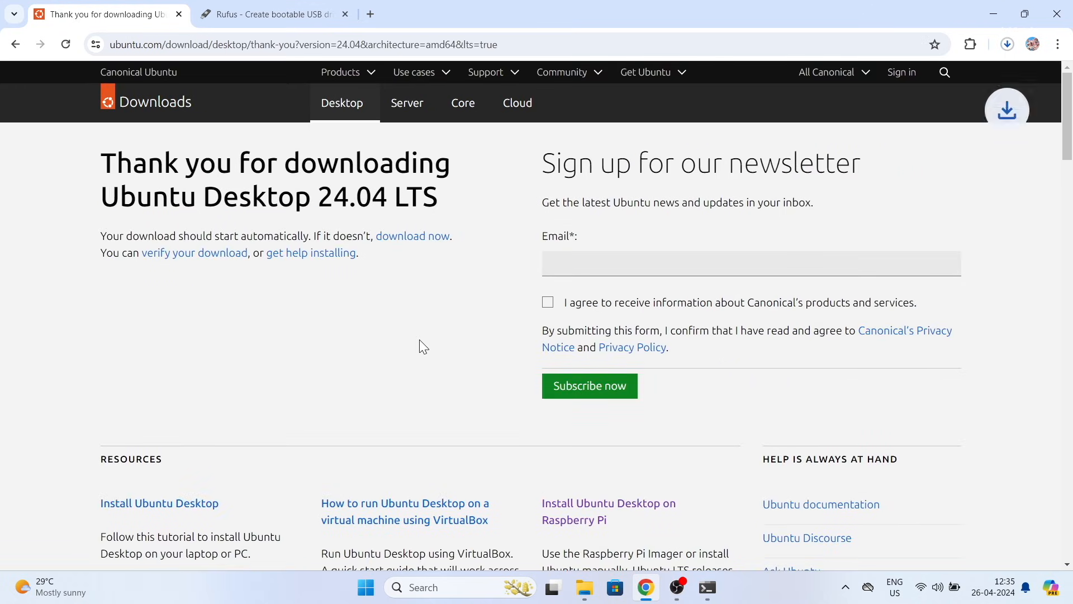
pyautogui.click(1005, 46)
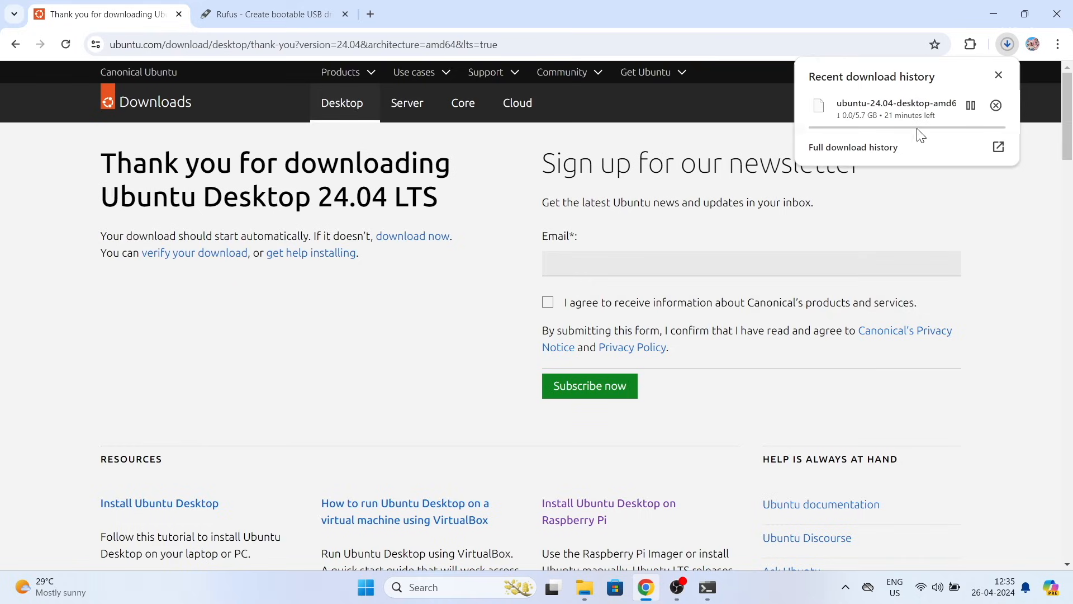
pyautogui.click(1004, 311)
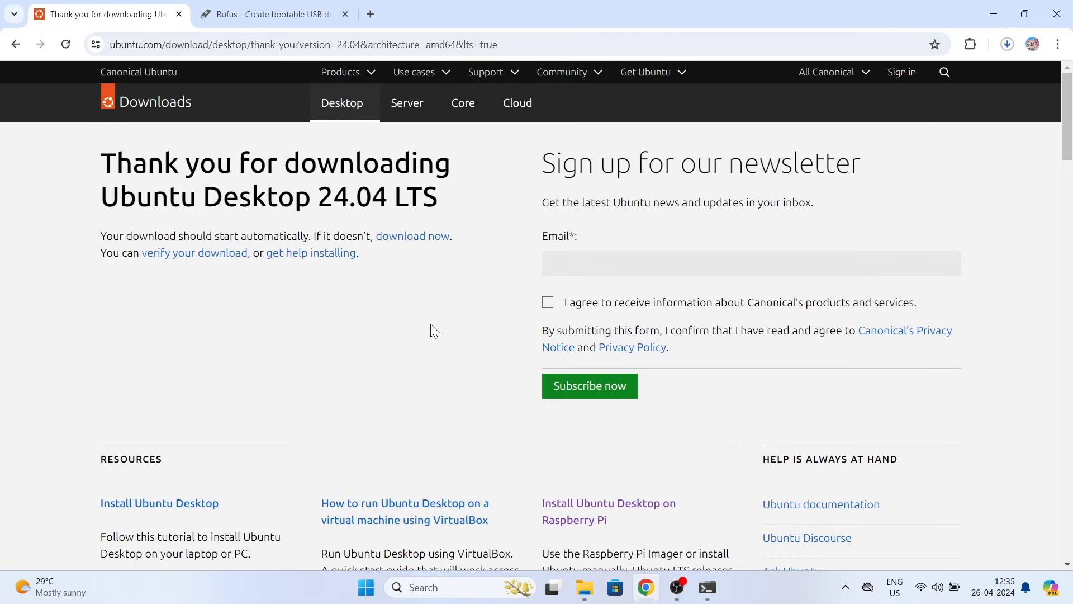
# Step: Download rufus-4.4.exe from the Rufus site and open Chrome's Downloads page
pyautogui.click(246, 14)
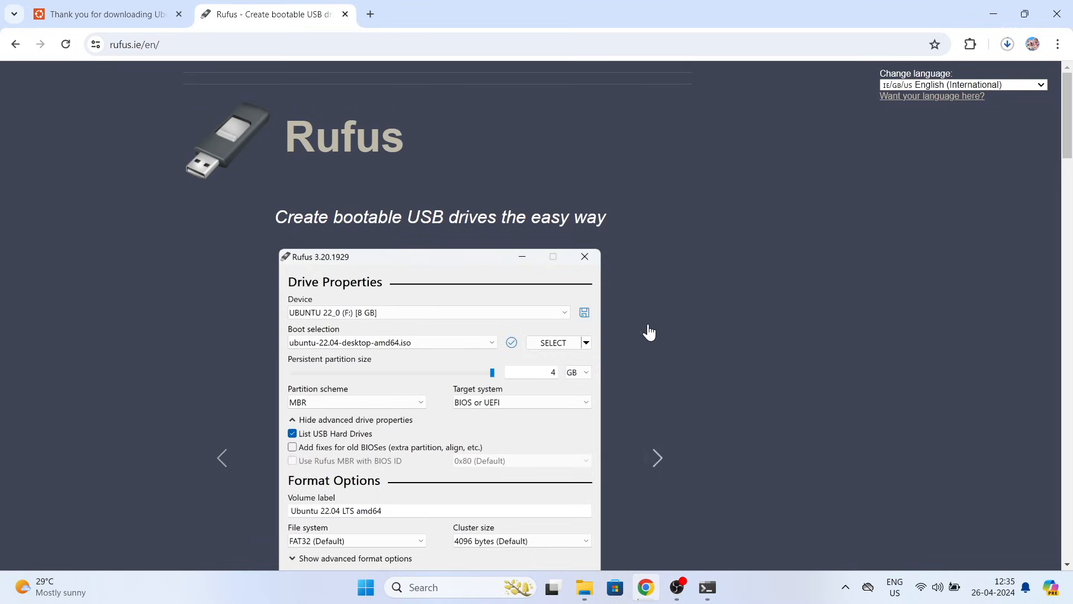
pyautogui.scroll(-10, 1072, 159)
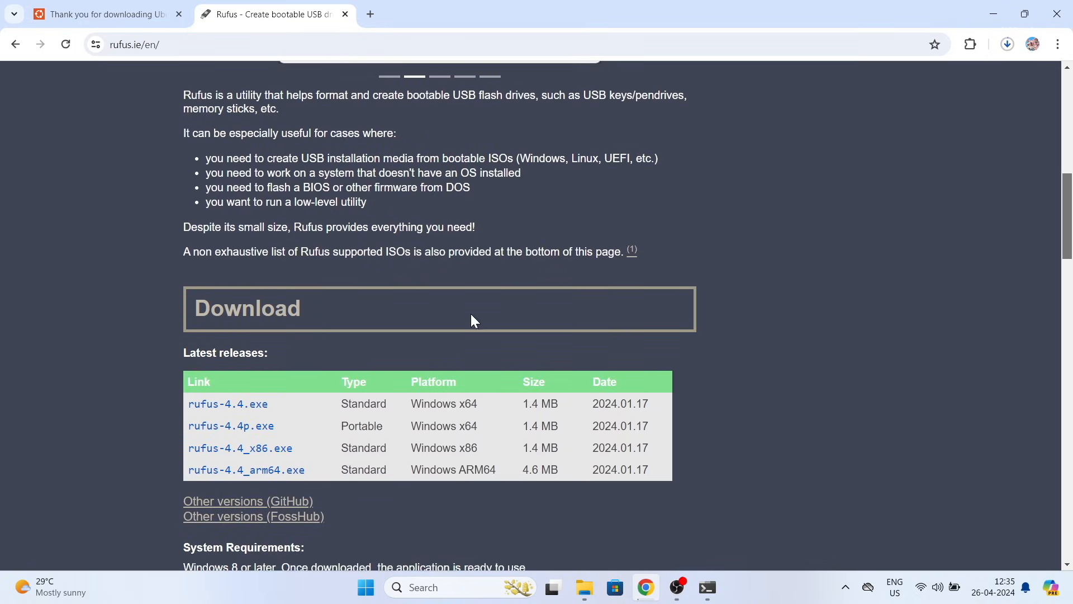
pyautogui.click(253, 409)
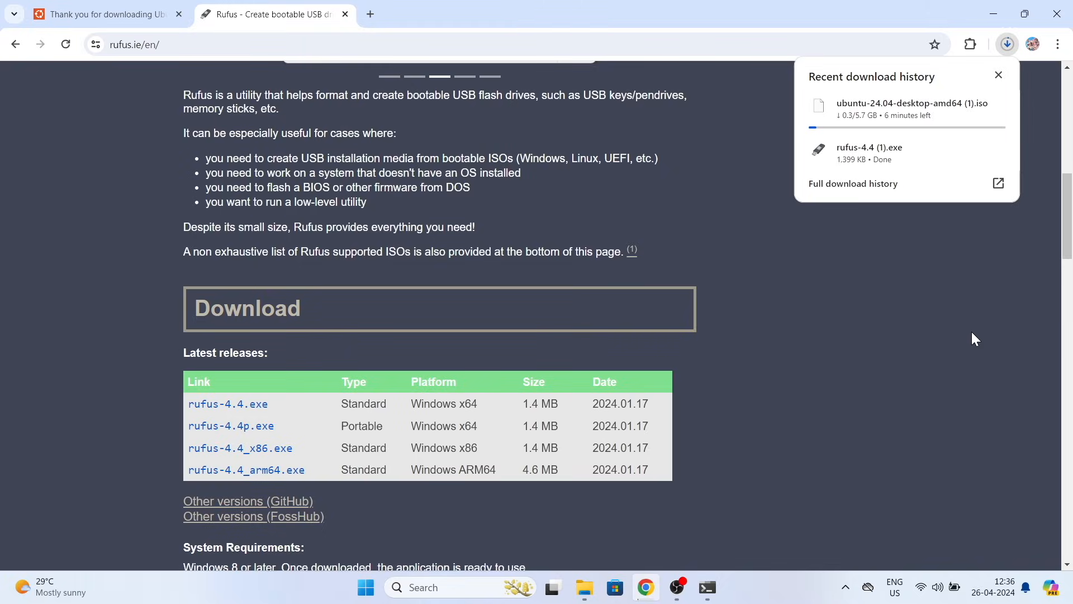
pyautogui.hotkey('ctrl', 'j')
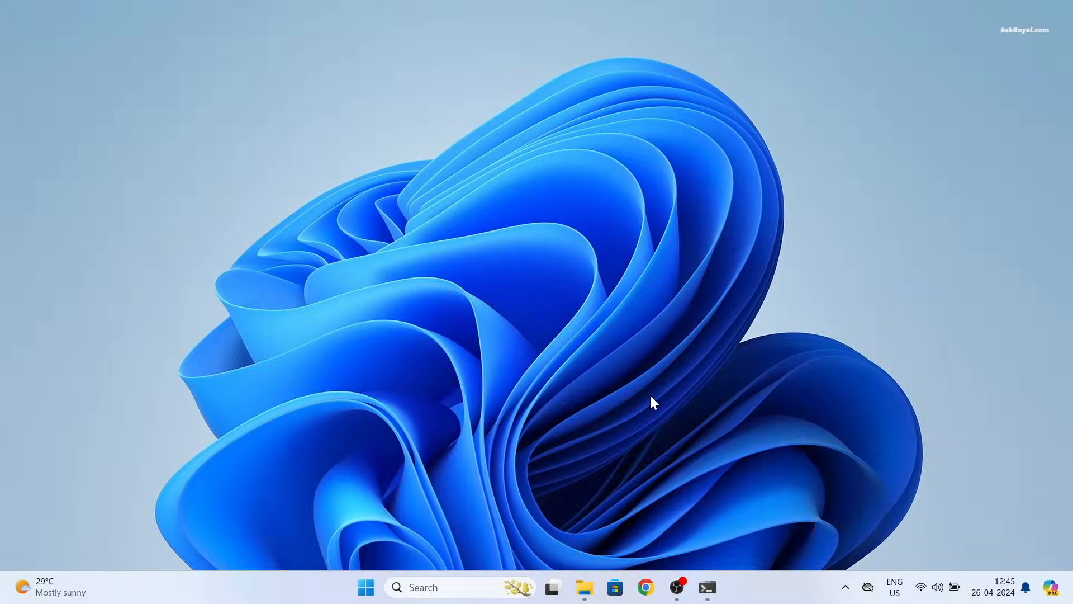
# Step: Run rufus-4.4 from the New Ubuntu Files folder in File Explorer
pyautogui.click(585, 587)
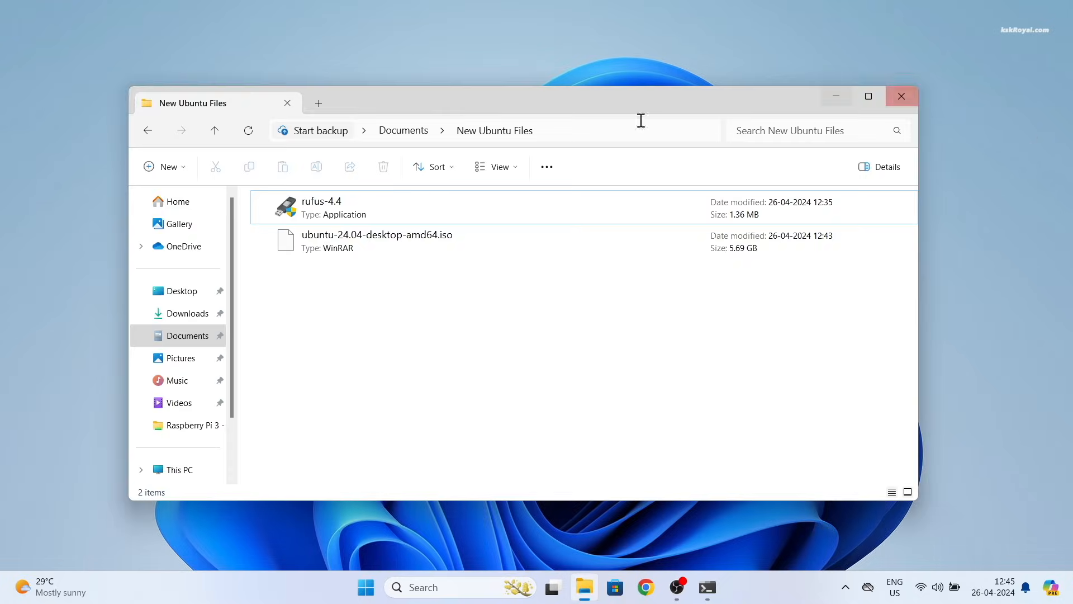
pyautogui.moveTo(445, 330); pyautogui.dragTo(304, 205)
pyautogui.moveTo(240, 179); pyautogui.dragTo(242, 180)
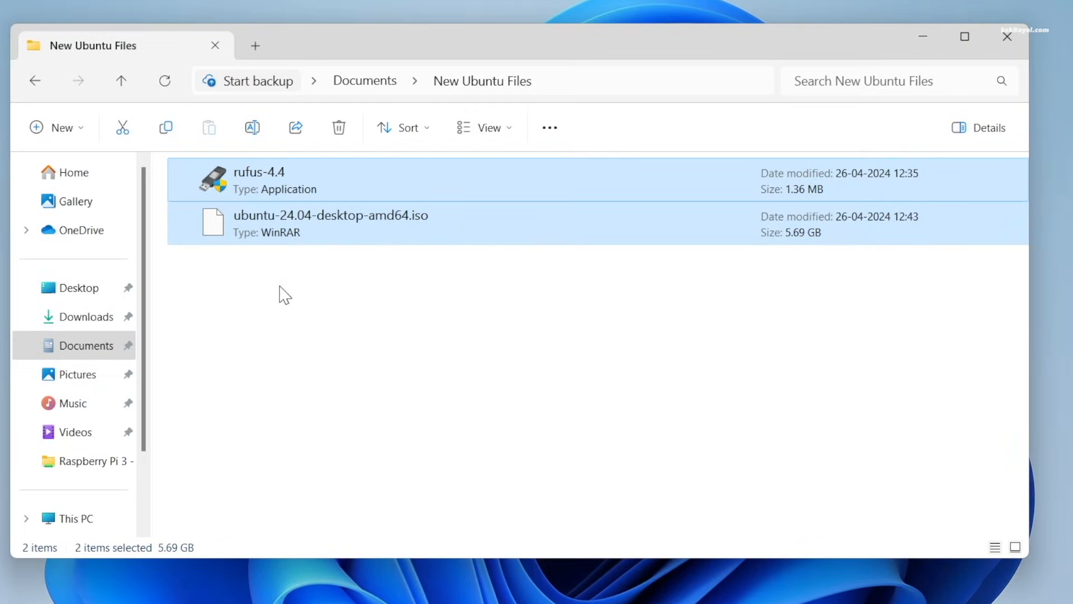
pyautogui.click(330, 333)
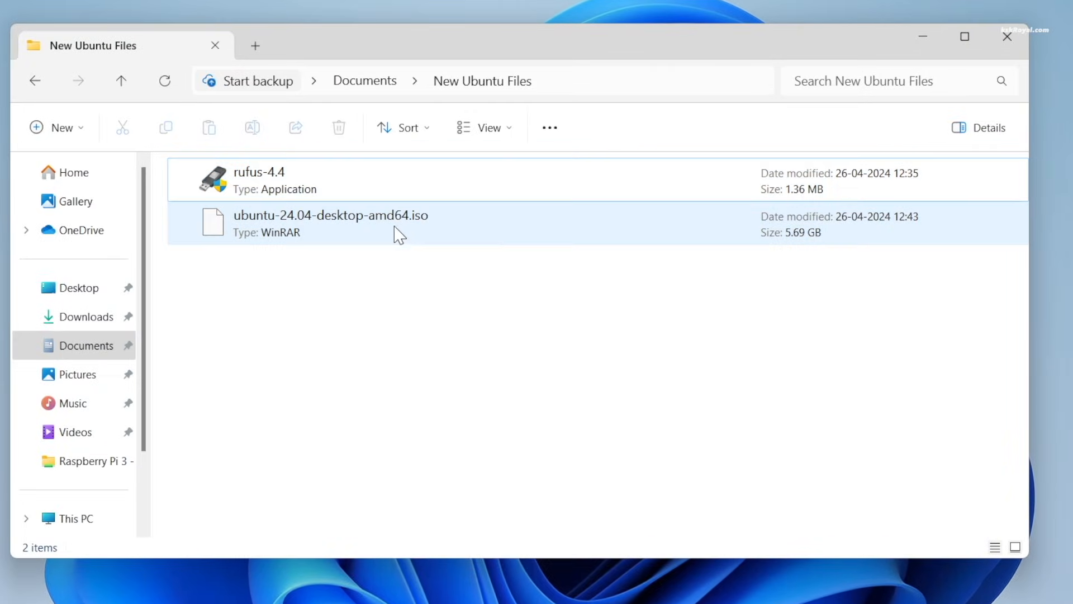
pyautogui.click(275, 226)
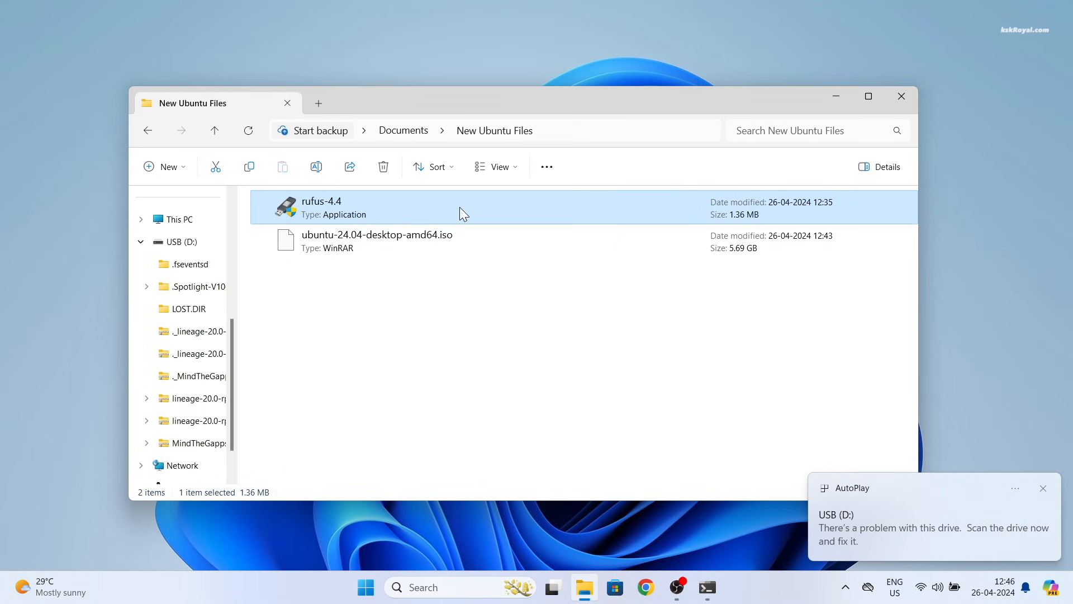
pyautogui.doubleClick(459, 207)
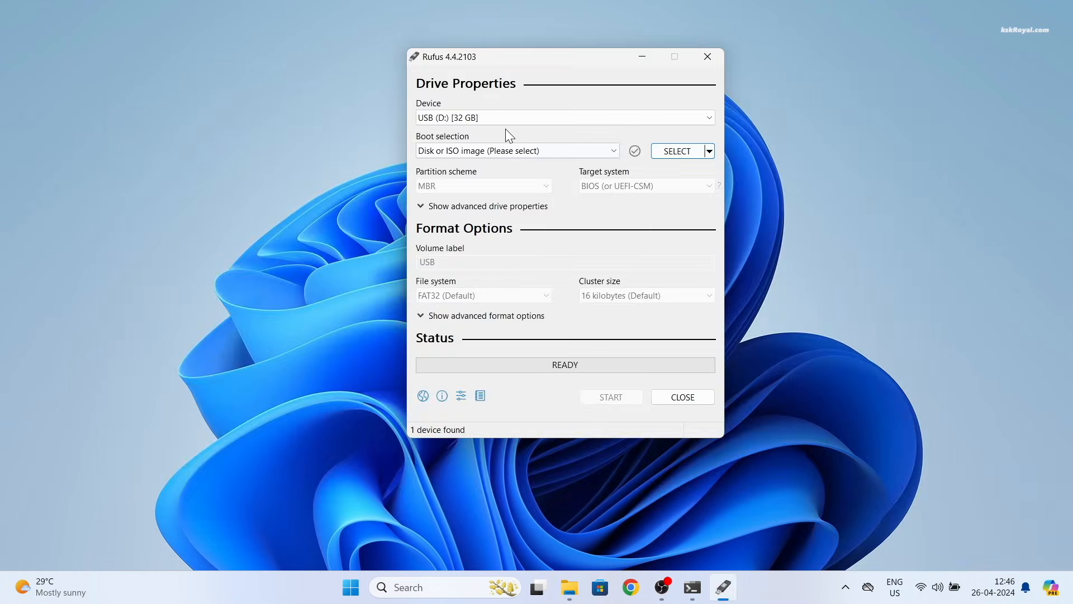
# Step: Choose USB (D:) [32 GB] as the device and ubuntu-24.04-desktop-amd64.iso as the boot image
pyautogui.click(497, 119)
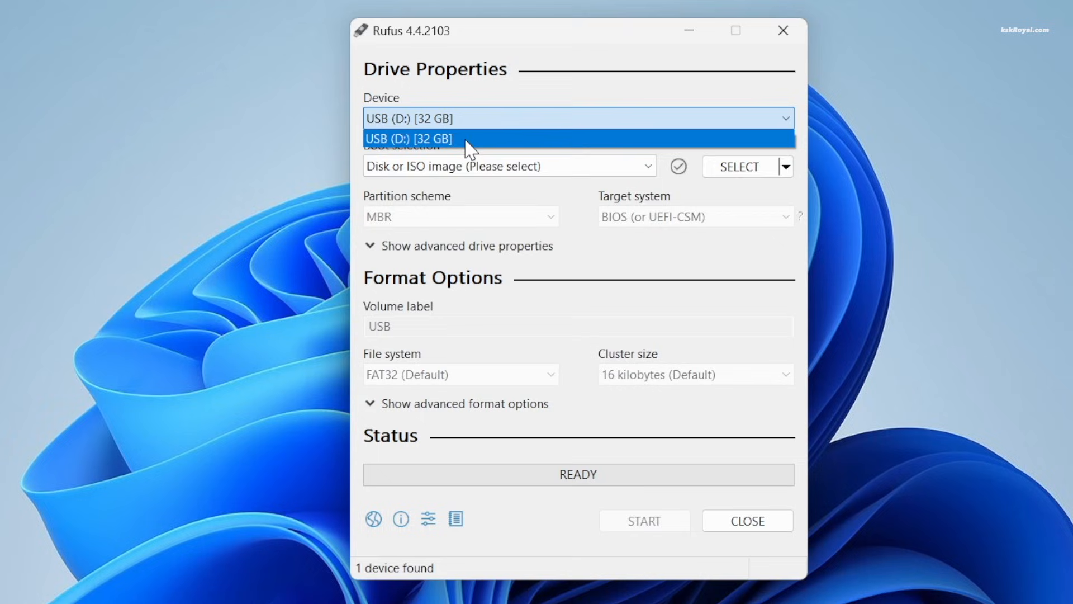
pyautogui.click(466, 140)
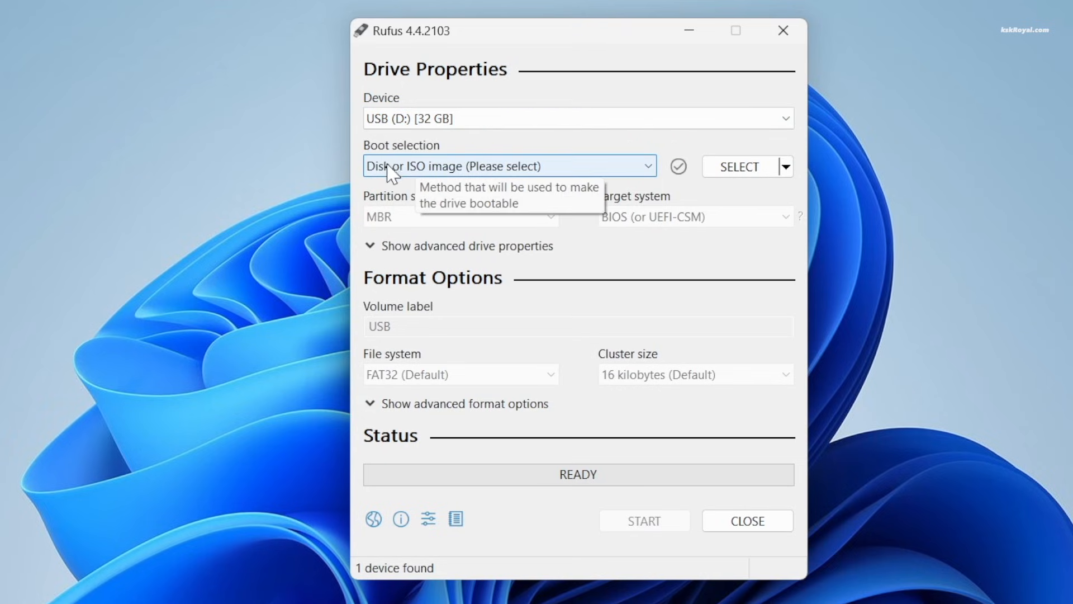
pyautogui.click(742, 171)
pyautogui.click(718, 207)
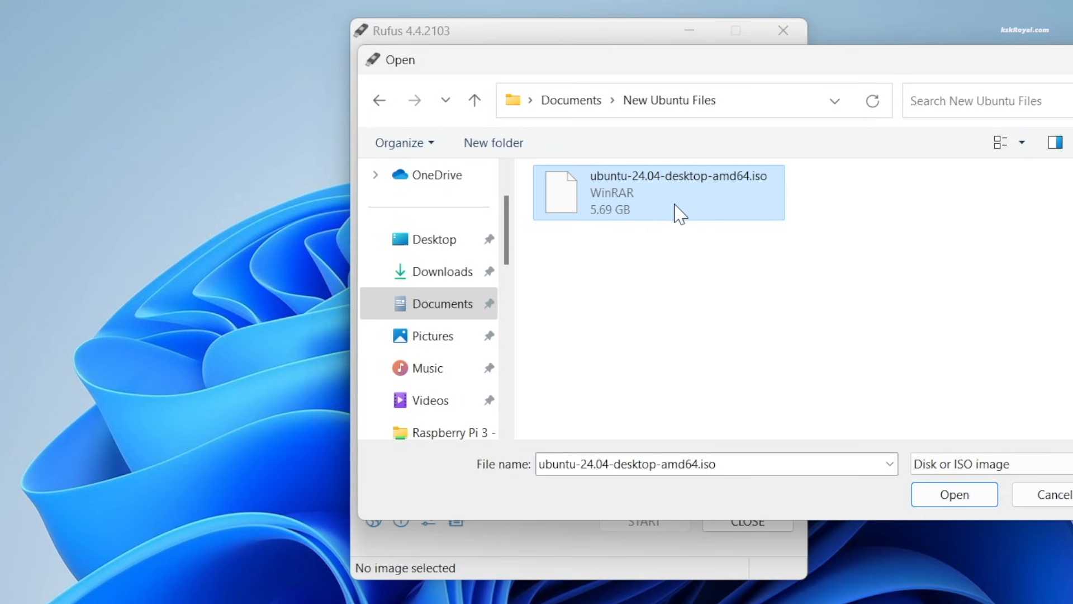
pyautogui.click(950, 500)
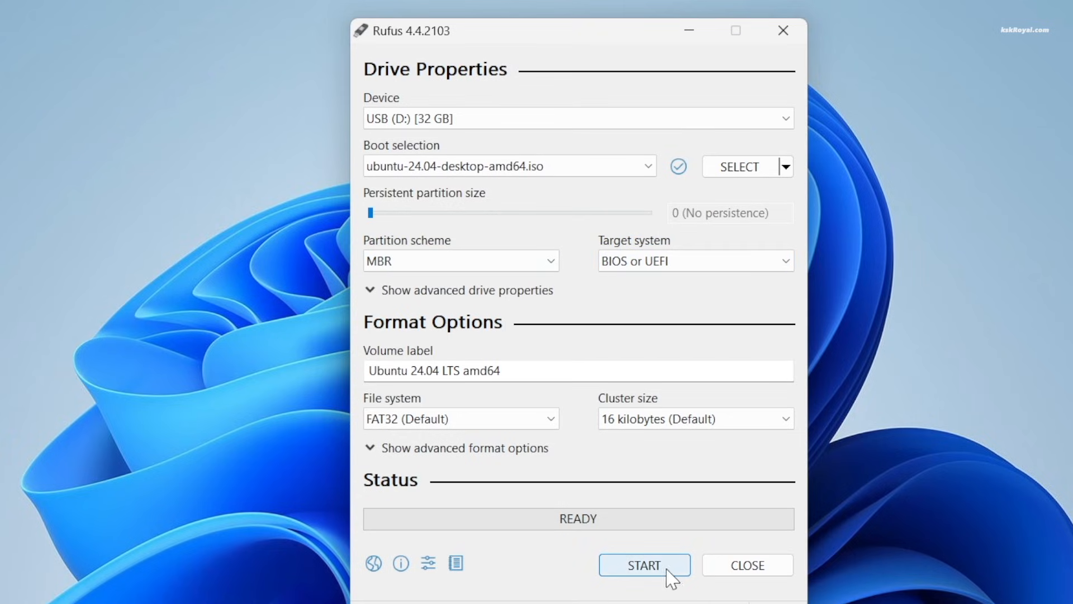
# Step: Start the write in ISO Image mode and confirm erasing all data on the USB drive
pyautogui.click(643, 573)
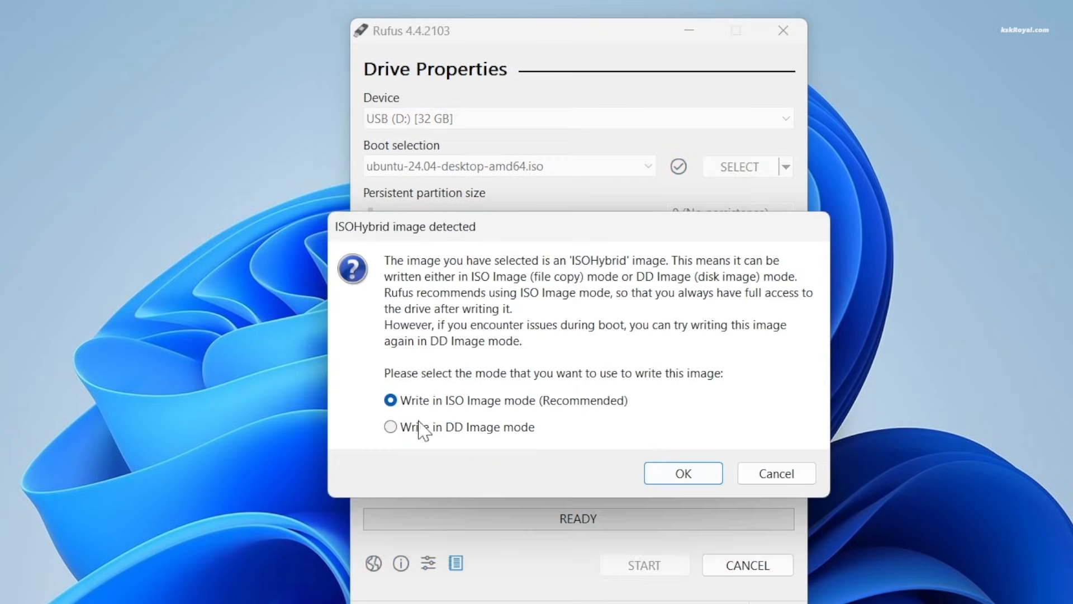
pyautogui.click(700, 479)
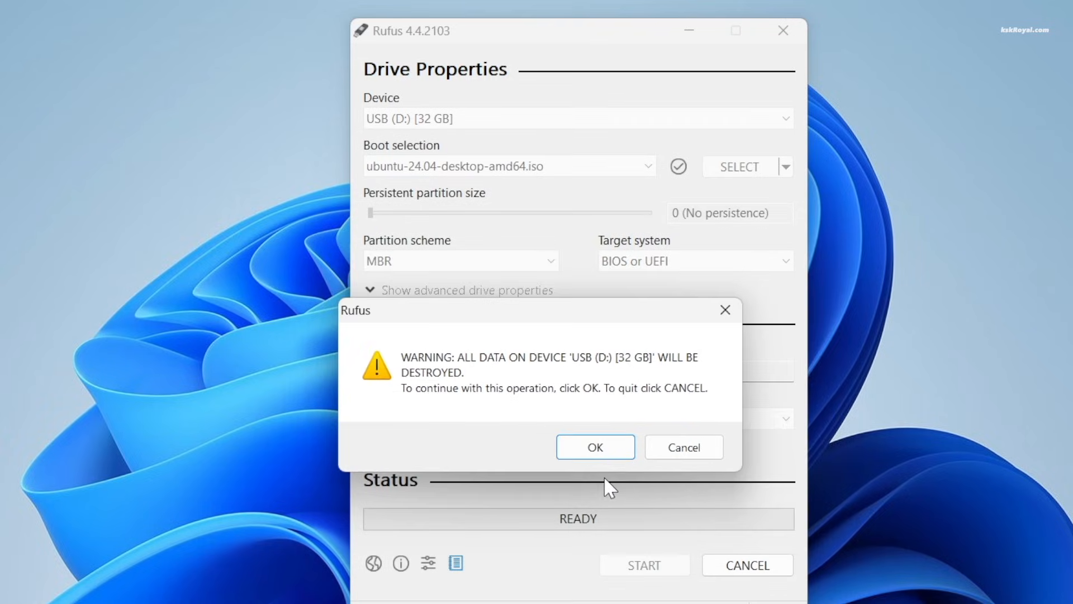
pyautogui.click(600, 453)
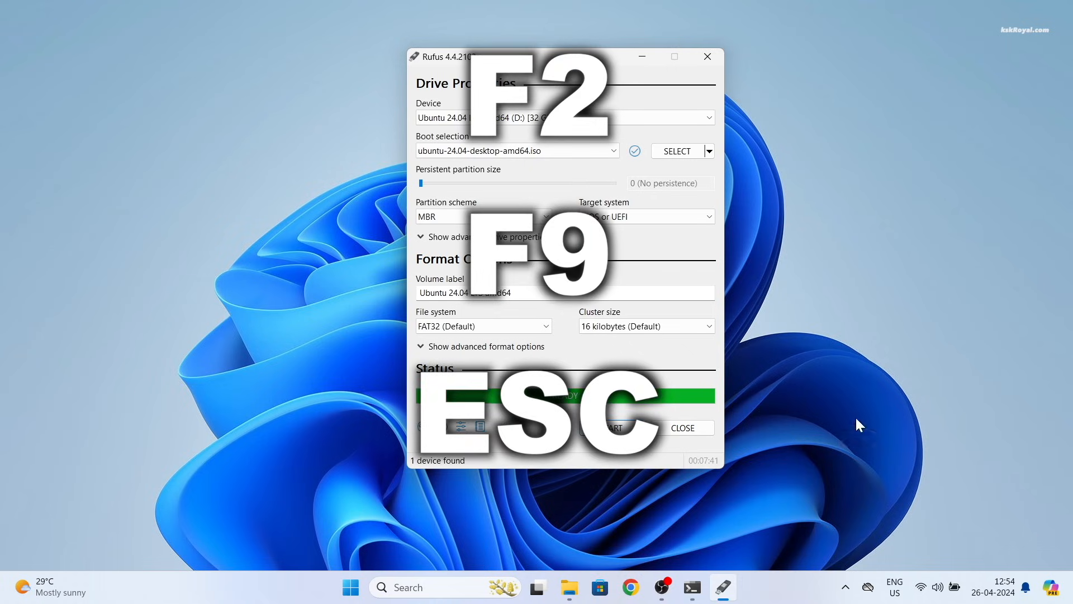
# Step: Close Rufus and the Command Prompt window
pyautogui.click(707, 56)
pyautogui.click(719, 587)
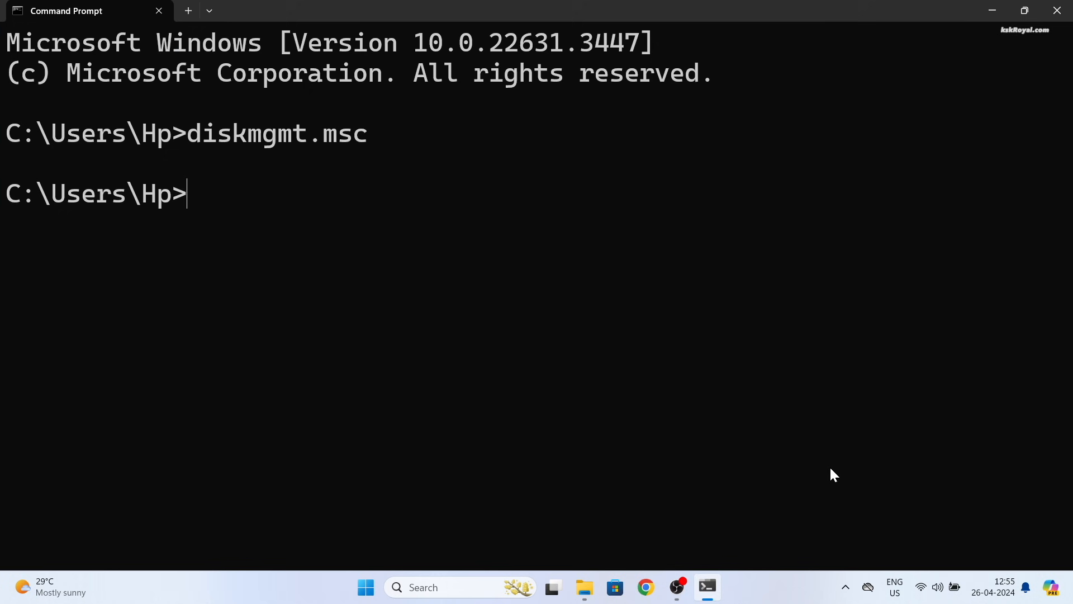
pyautogui.click(1053, 8)
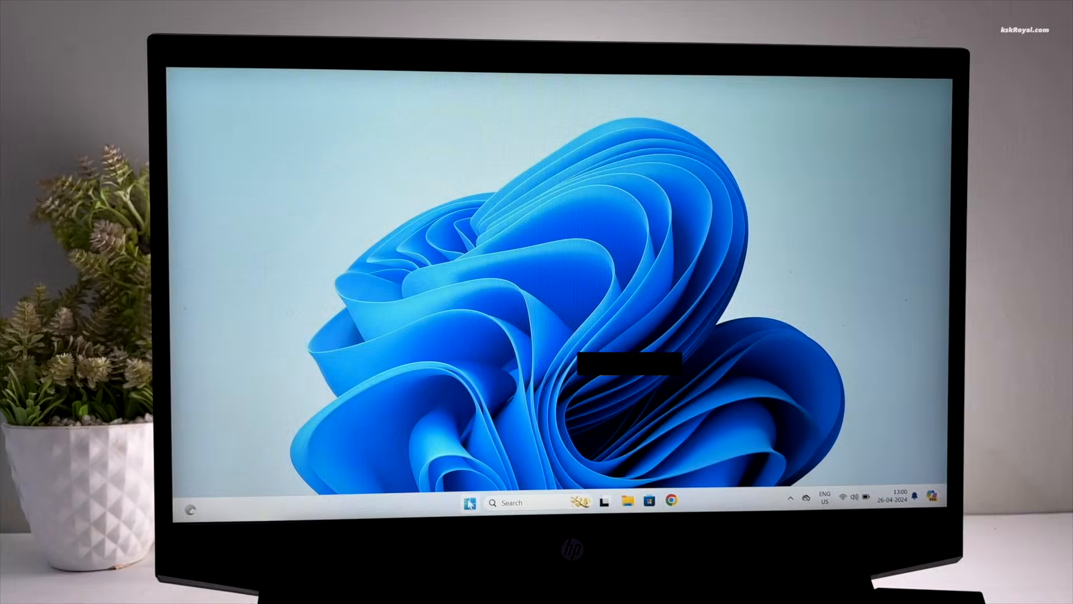
# Step: Restart the laptop from the Start menu's power options
pyautogui.press('super')
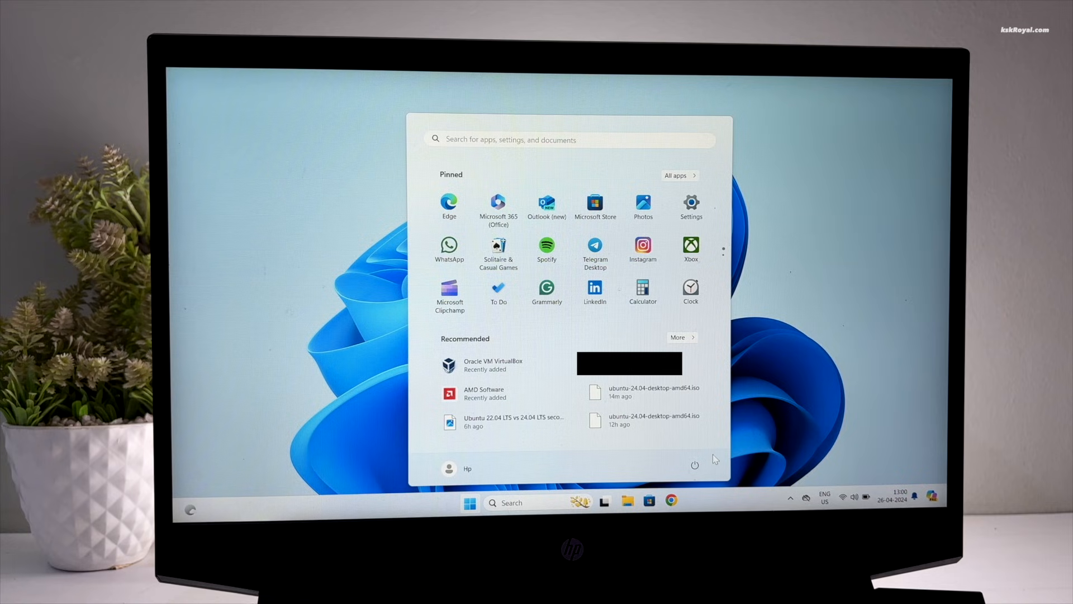
pyautogui.click(697, 468)
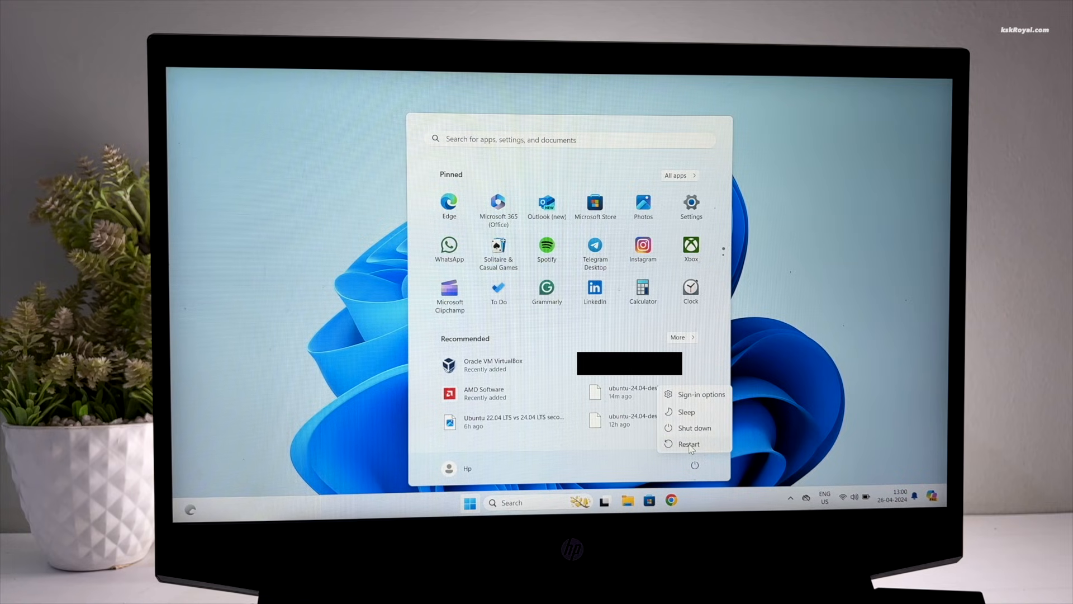
pyautogui.click(690, 445)
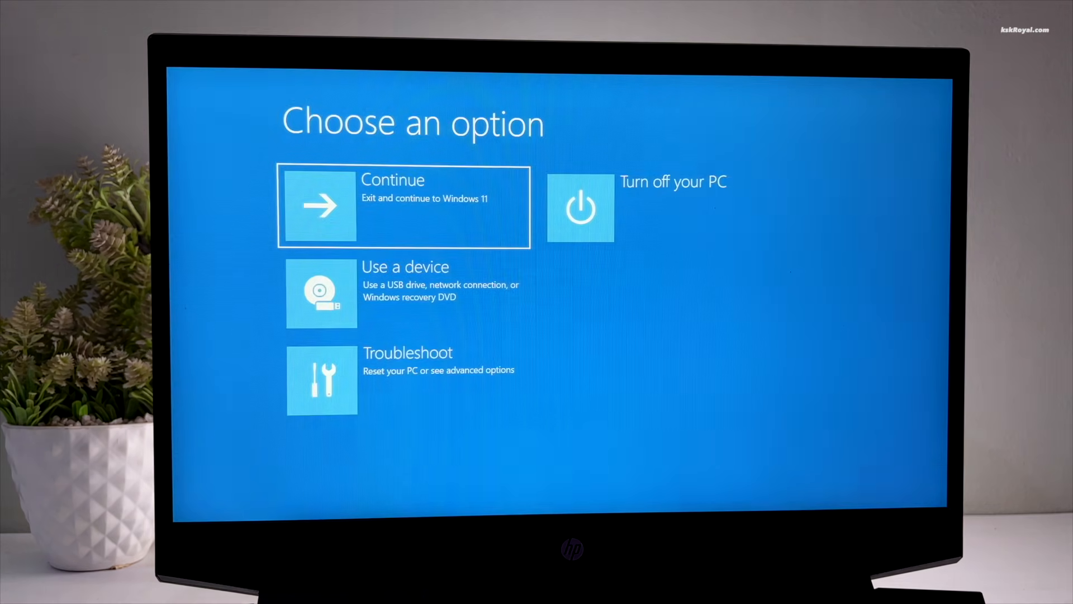
# Step: Go to Troubleshoot > Advanced options > UEFI Firmware Settings and restart into the HP Startup Menu
pyautogui.press('Down')
pyautogui.press('Down')
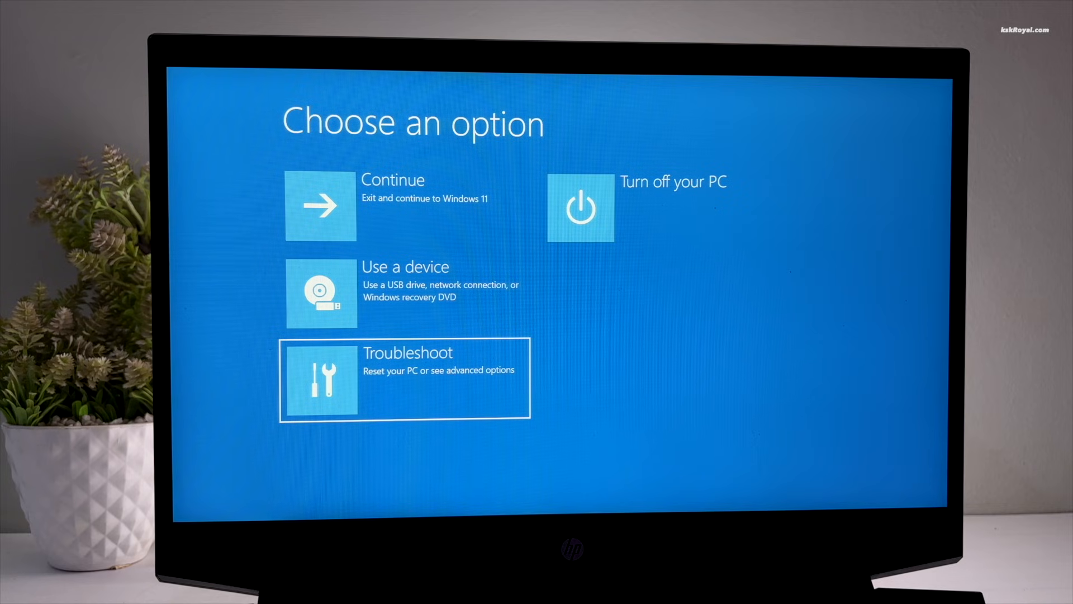
pyautogui.press('Return')
pyautogui.press('Down')
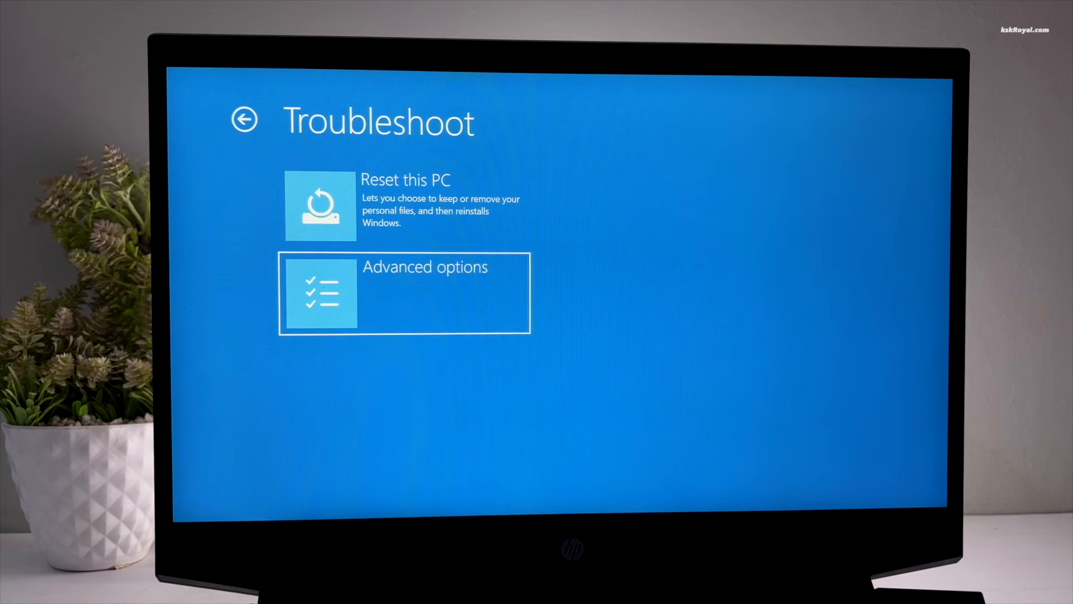
pyautogui.press('Return')
pyautogui.press('Down')
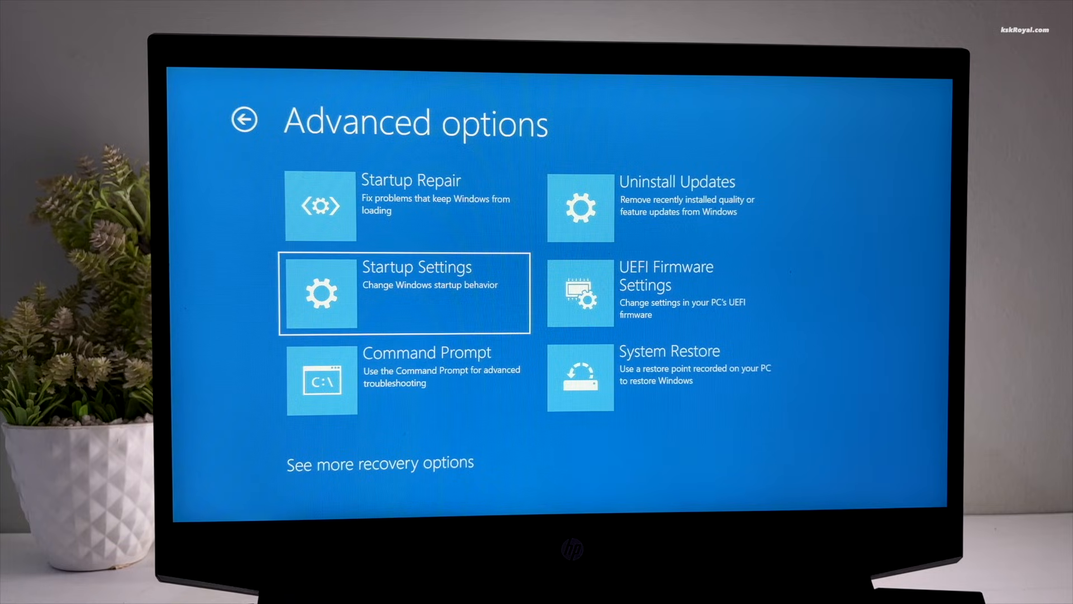
pyautogui.press('Right')
pyautogui.press('Return')
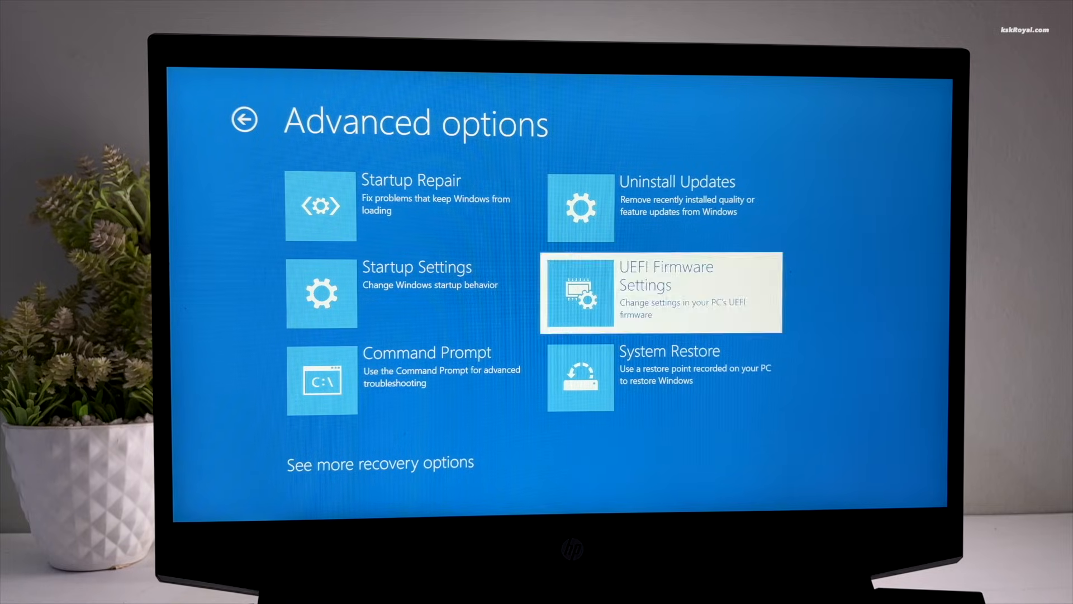
pyautogui.click(719, 231)
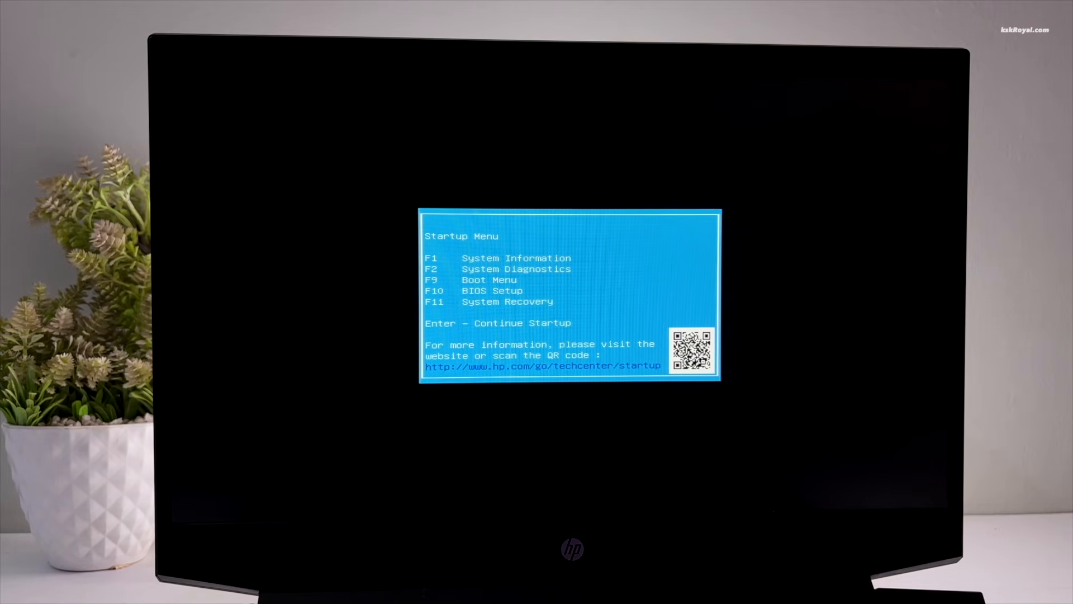
# Step: Enter HP BIOS Setup and set USB Boot to Enabled on the boot settings page
pyautogui.press('F10')
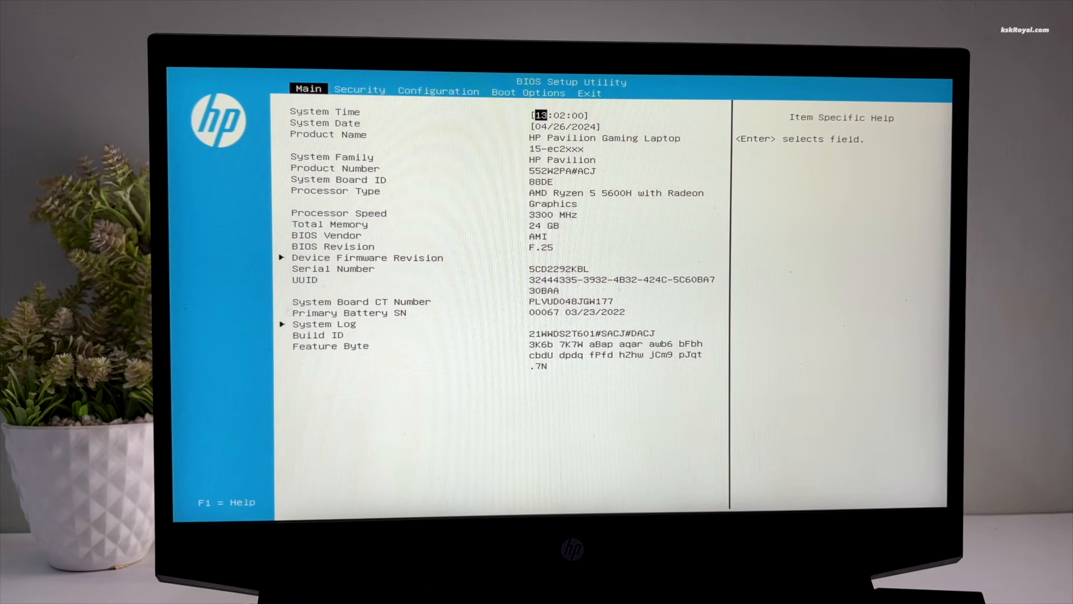
pyautogui.press('Right')
pyautogui.press('Right')
pyautogui.press('Right')
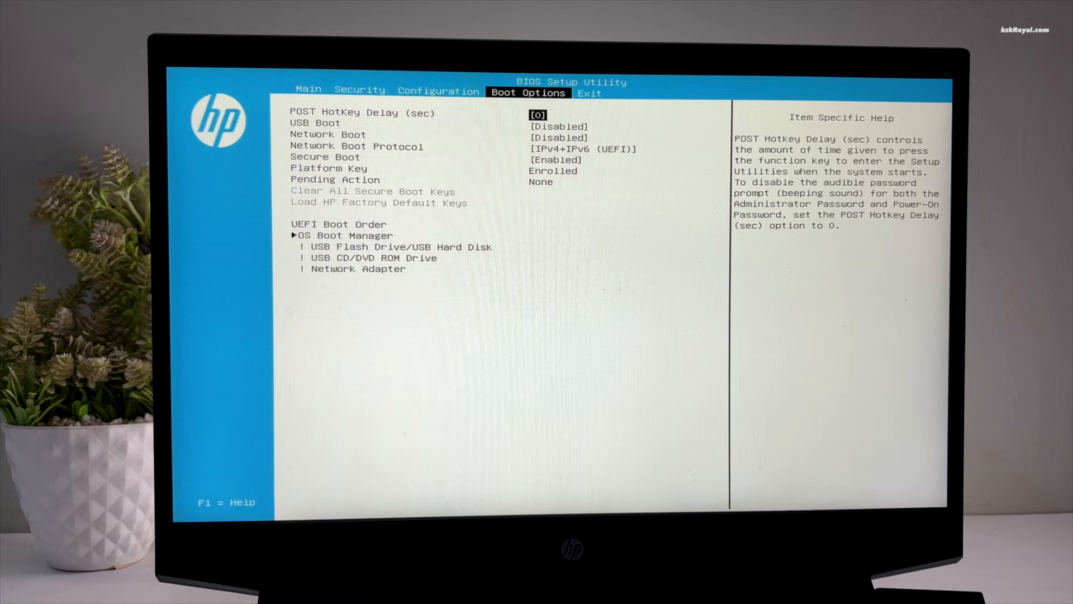
pyautogui.press('Down')
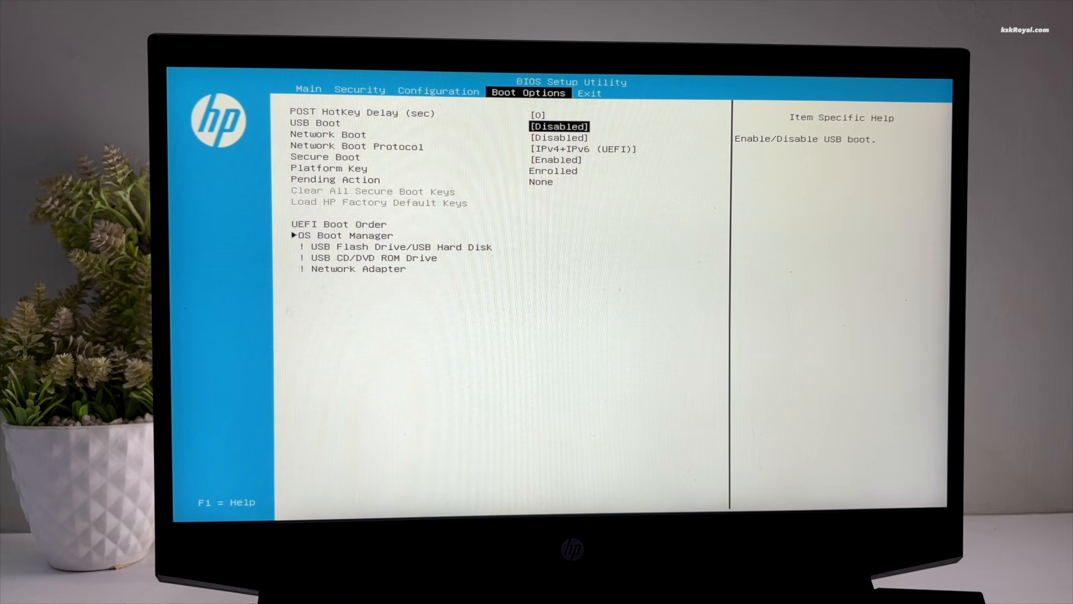
pyautogui.press('Return')
pyautogui.press('Down')
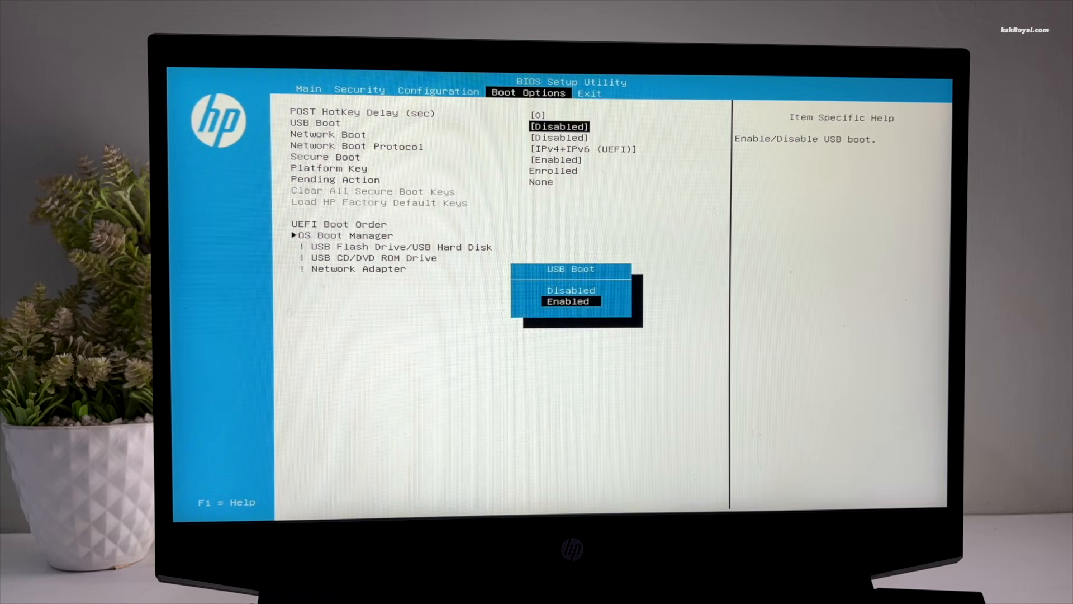
pyautogui.press('Up')
pyautogui.press('Down')
pyautogui.press('Return')
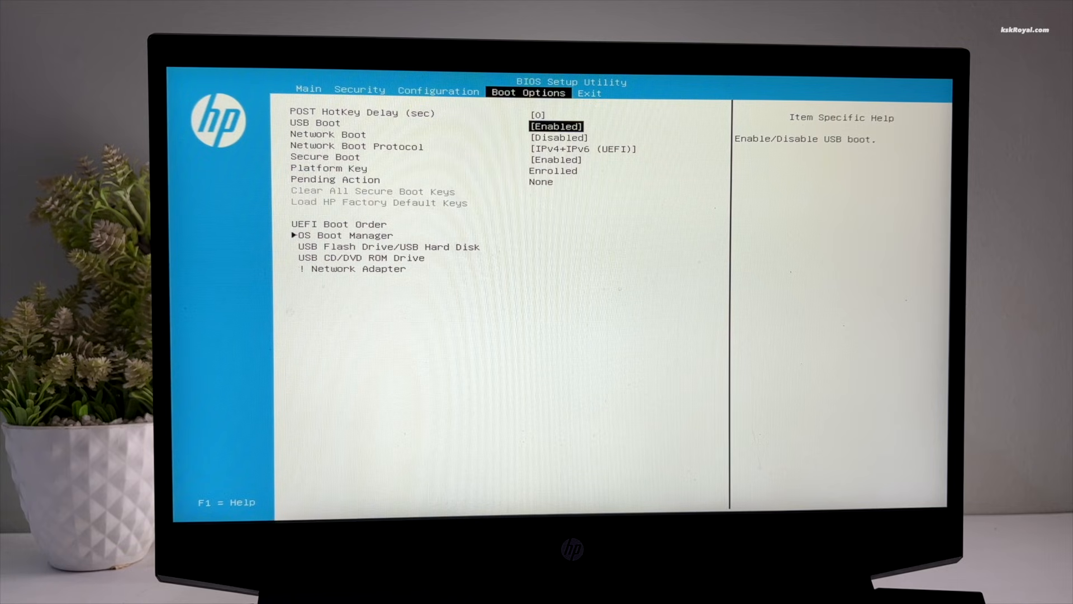
# Step: Move the USB Flash Drive to the top of the UEFI boot order with F6
pyautogui.press('Down')
pyautogui.press('Down')
pyautogui.press('Down')
pyautogui.press('Down')
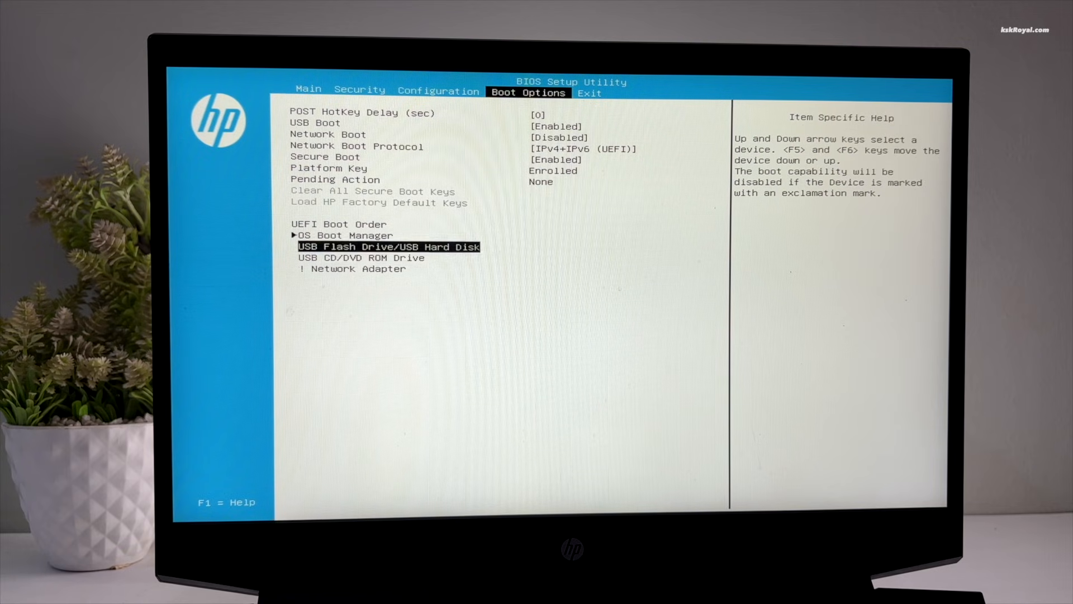
pyautogui.press('Up')
pyautogui.press('Down')
pyautogui.press('Up')
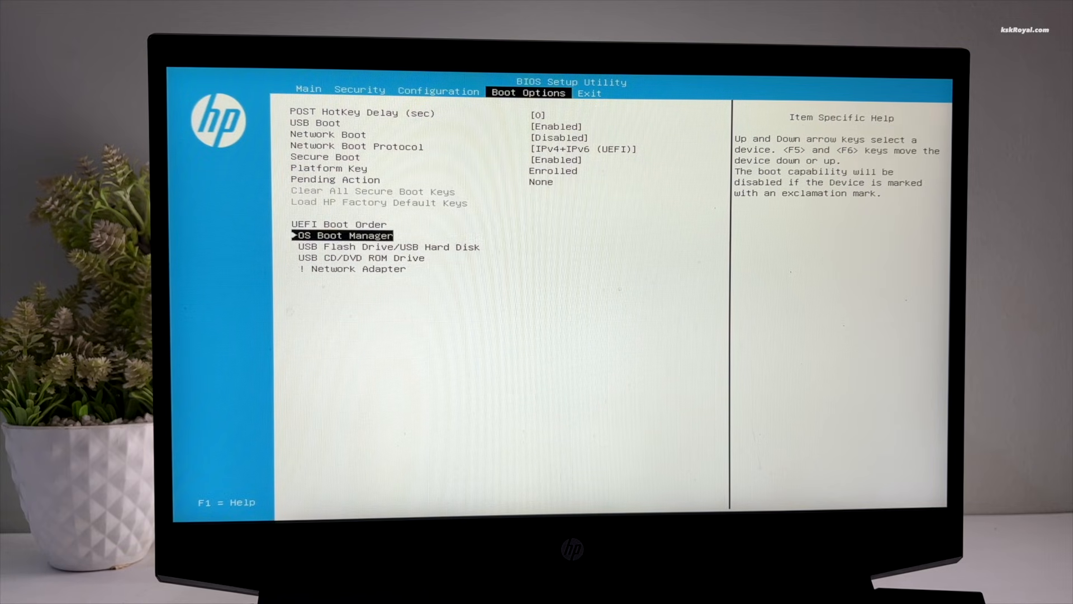
pyautogui.press('Down')
pyautogui.press('F6')
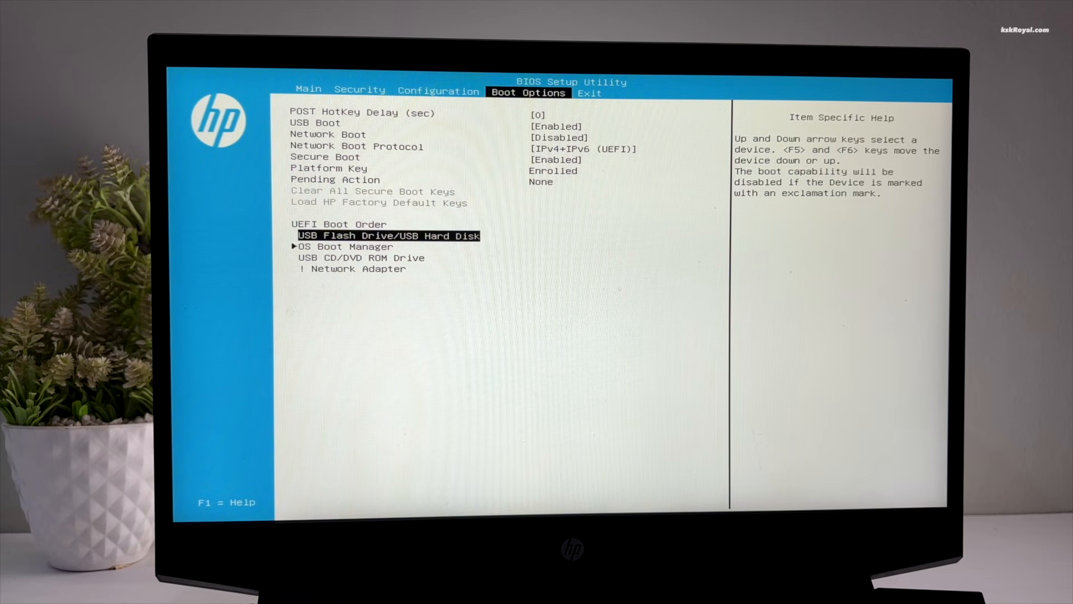
# Step: Leave Secure Boot Enabled, then Save Changes and Exit and confirm Yes
pyautogui.press('Up')
pyautogui.press('Up')
pyautogui.press('Down')
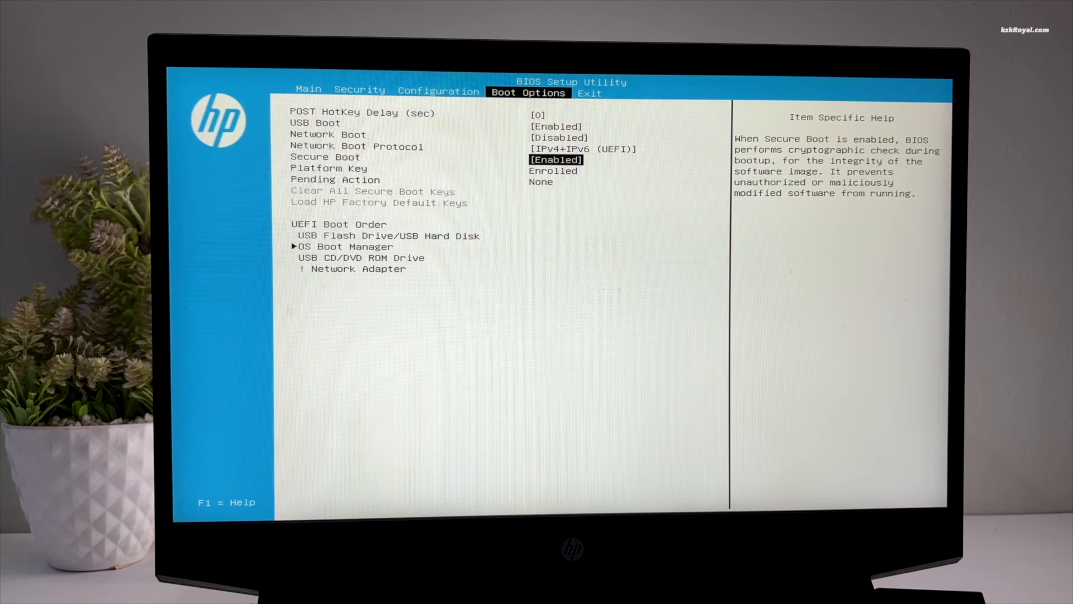
pyautogui.press('Return')
pyautogui.press('Escape')
pyautogui.press('Return')
pyautogui.press('Escape')
pyautogui.press('Right')
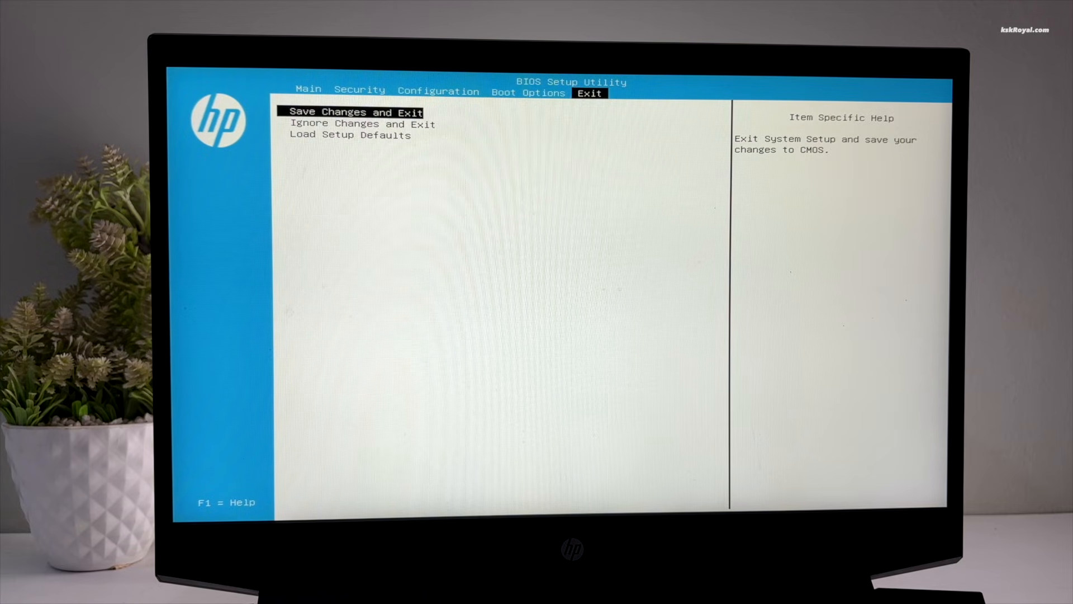
pyautogui.press('Return')
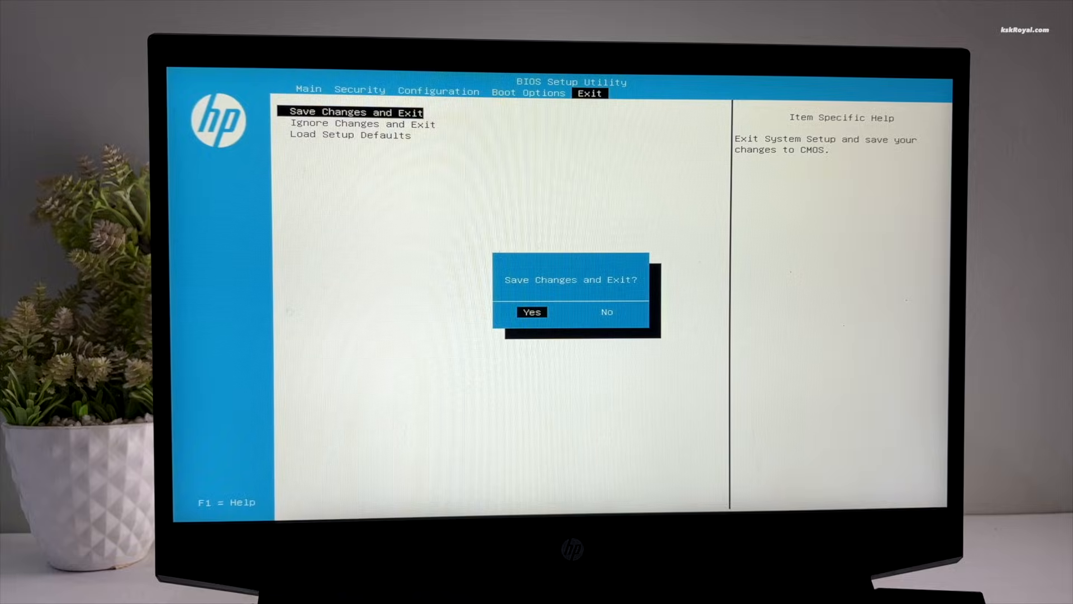
pyautogui.press('Return')
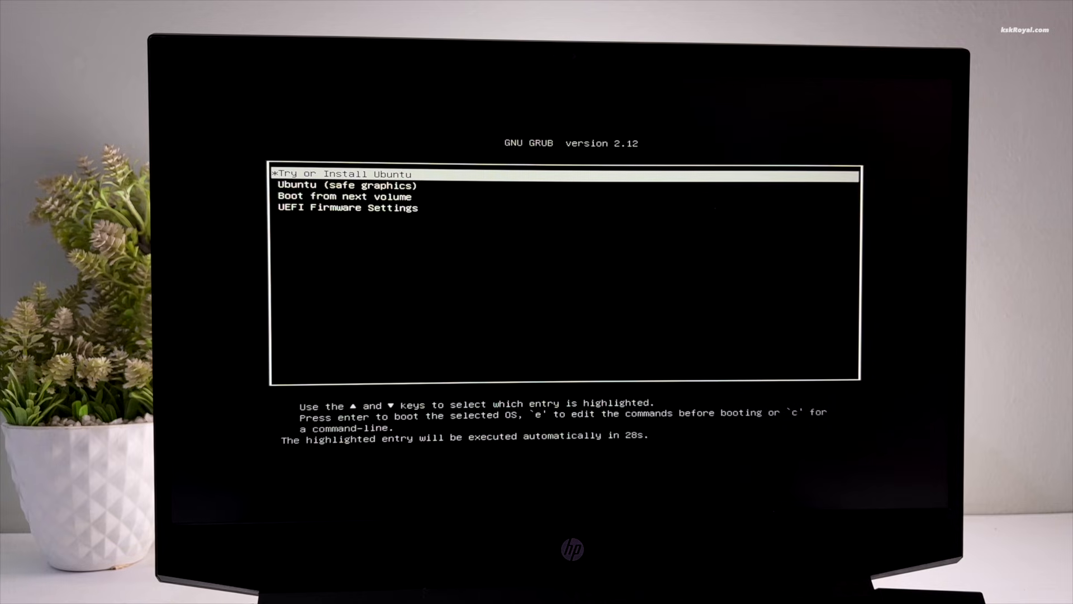
# Step: Boot the 'Try or Install Ubuntu' entry from the GRUB menu
pyautogui.press('Down')
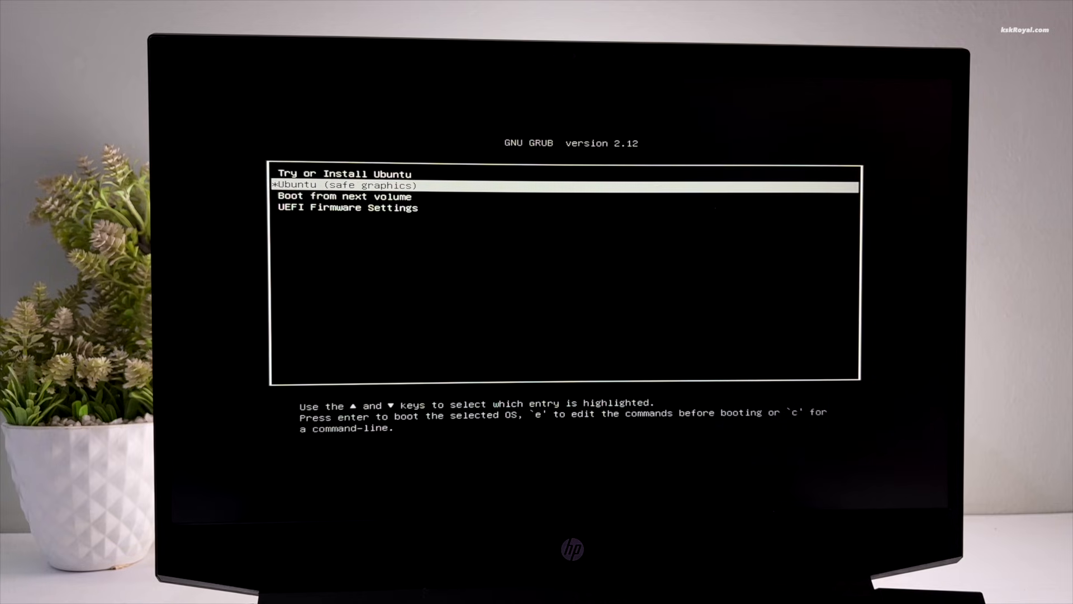
pyautogui.press('Up')
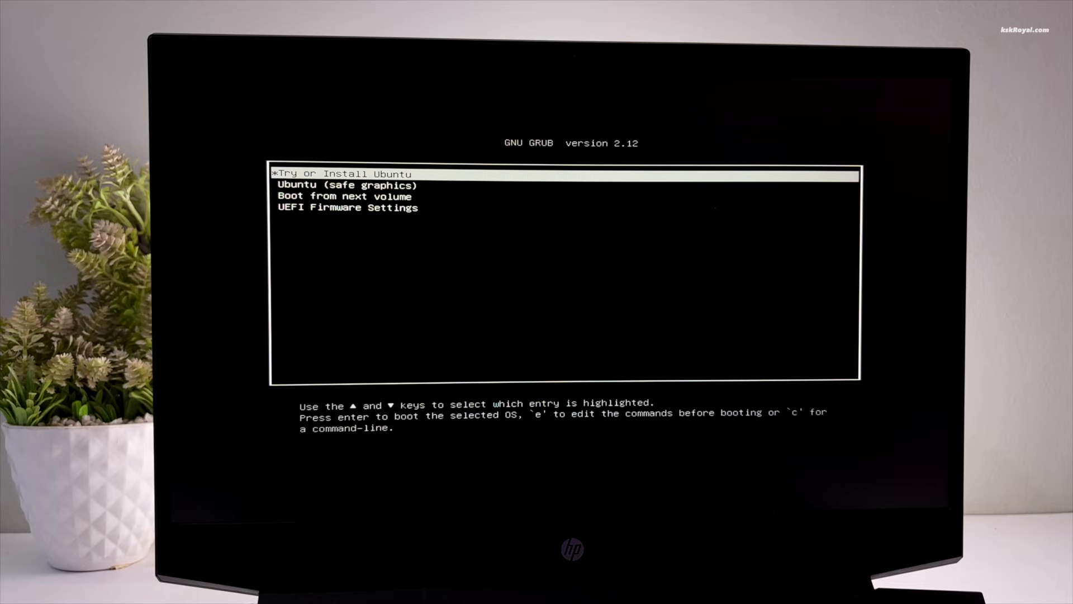
pyautogui.press('Return')
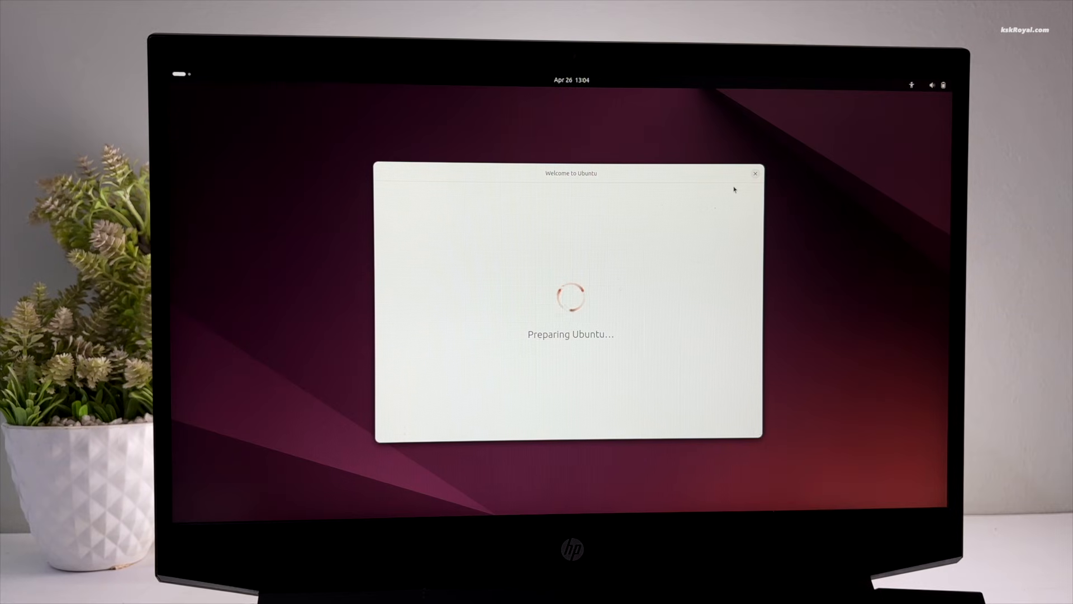
# Step: Connect to the first listed Wi-Fi network from quick settings, entering its password
pyautogui.click(937, 85)
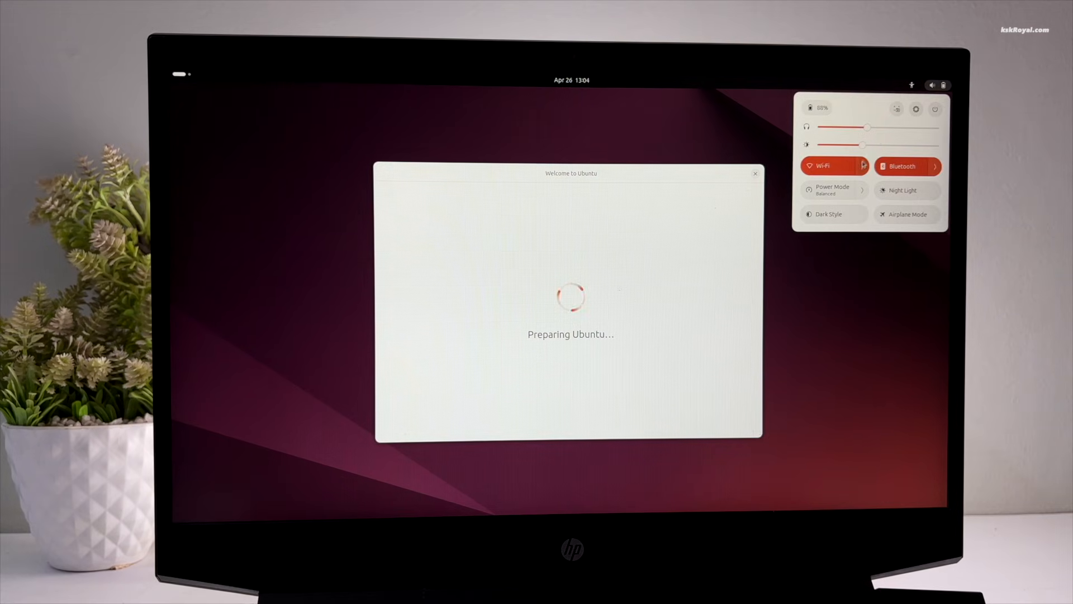
pyautogui.click(863, 167)
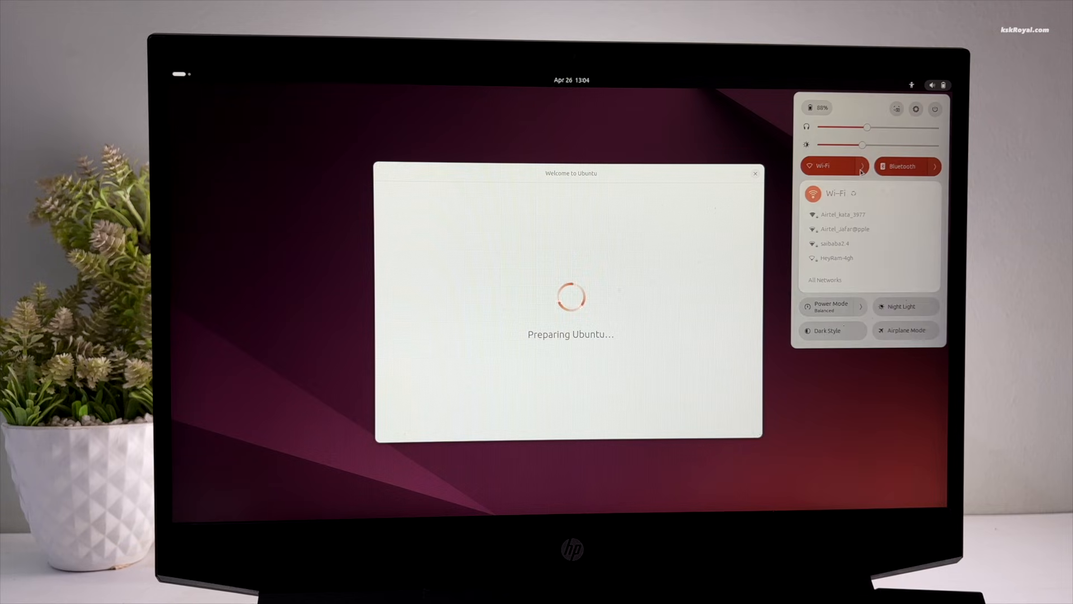
pyautogui.click(833, 219)
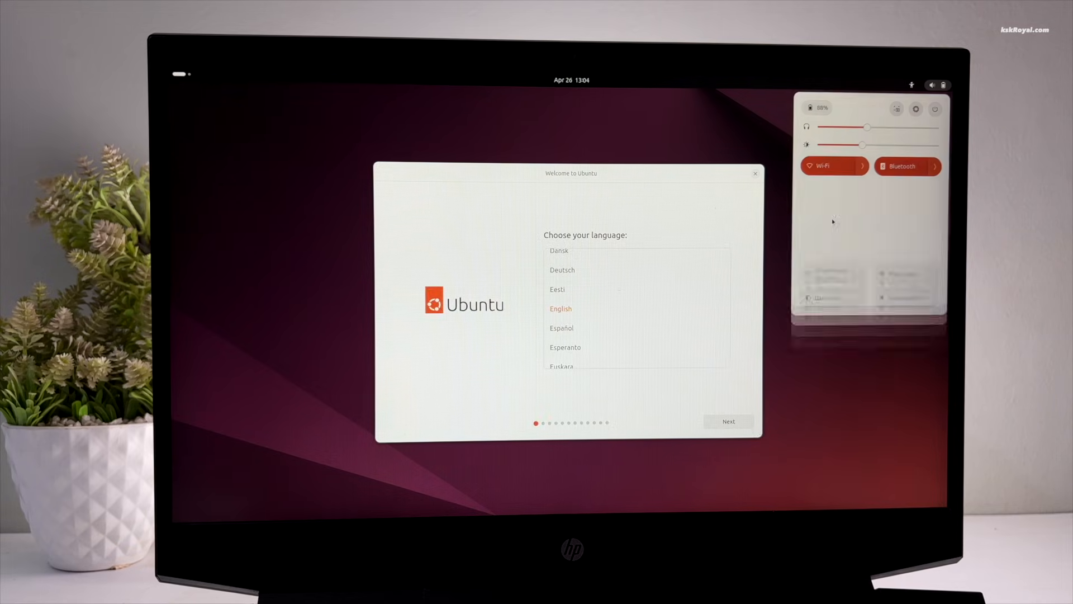
pyautogui.write('************')
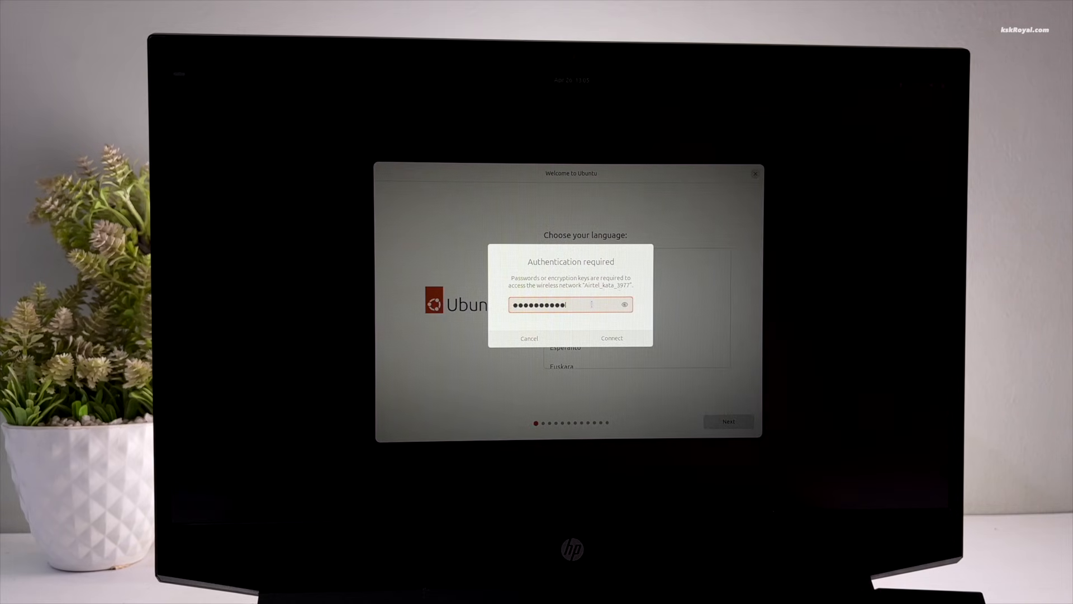
pyautogui.press('Return')
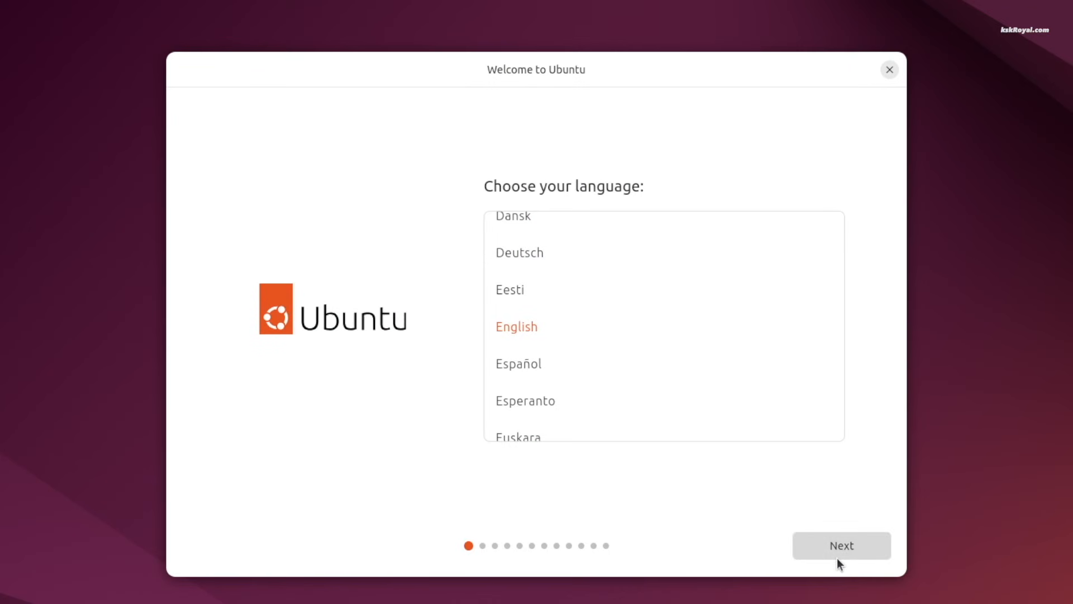
# Step: Keep English, skip accessibility settings, and keep the English (US) keyboard layout
pyautogui.click(837, 558)
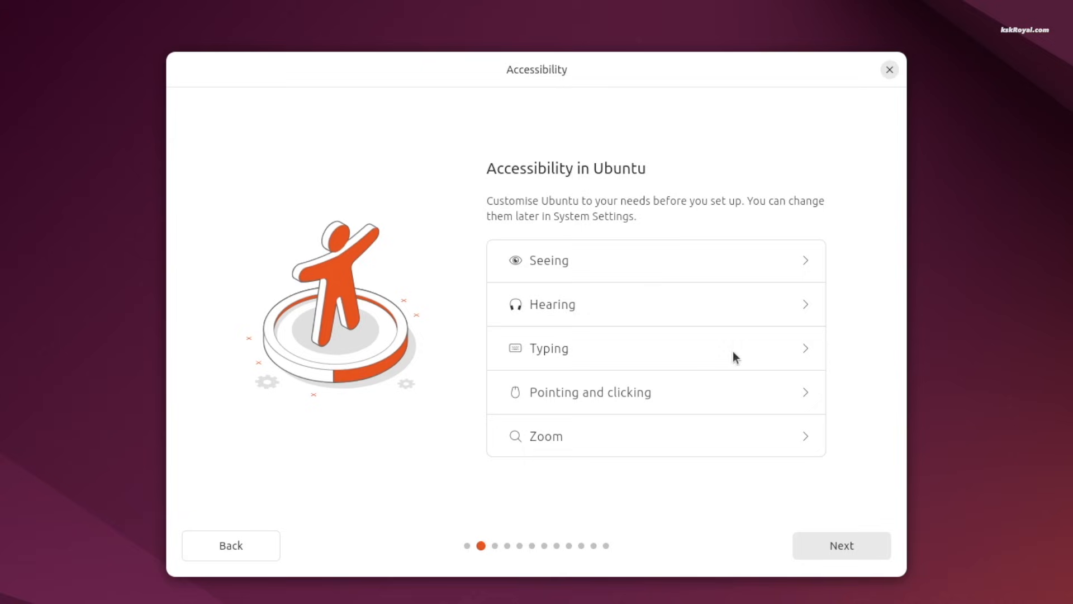
pyautogui.click(839, 550)
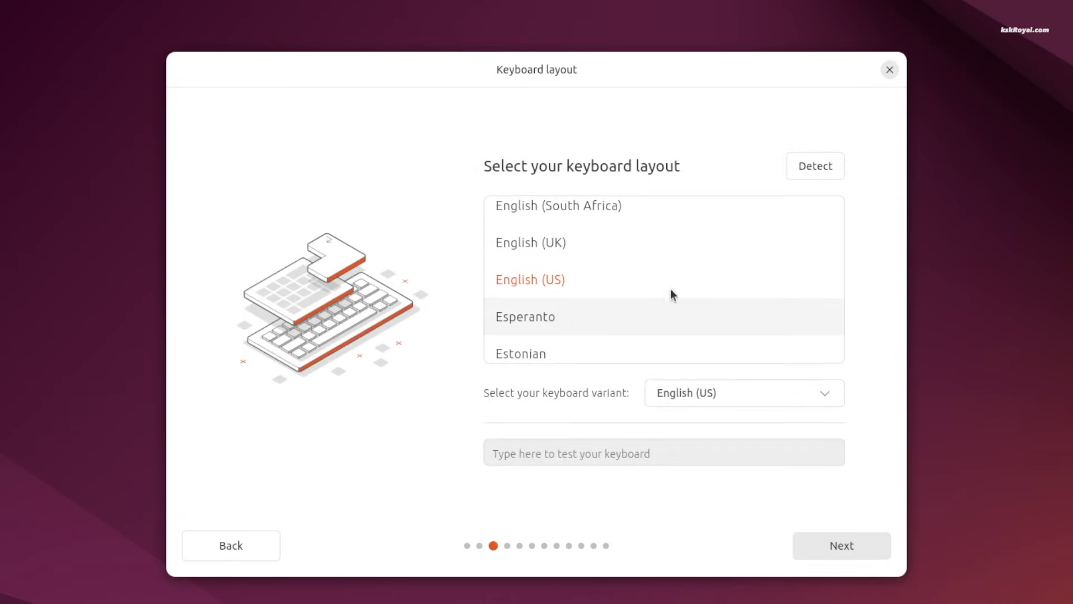
pyautogui.scroll(-10, 648, 287)
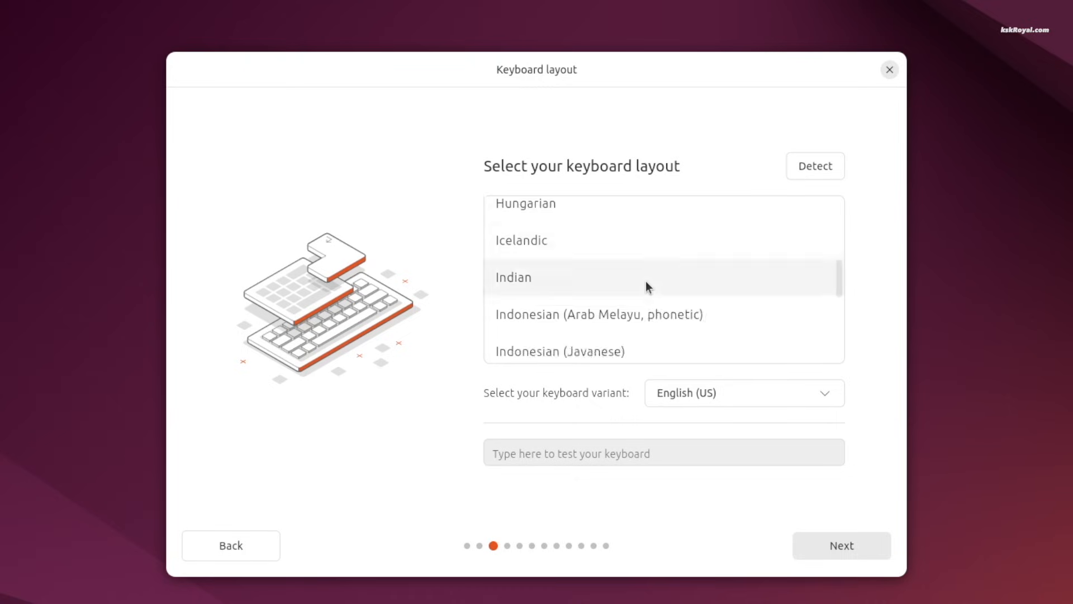
pyautogui.scroll(5, 647, 287)
pyautogui.scroll(8, 646, 283)
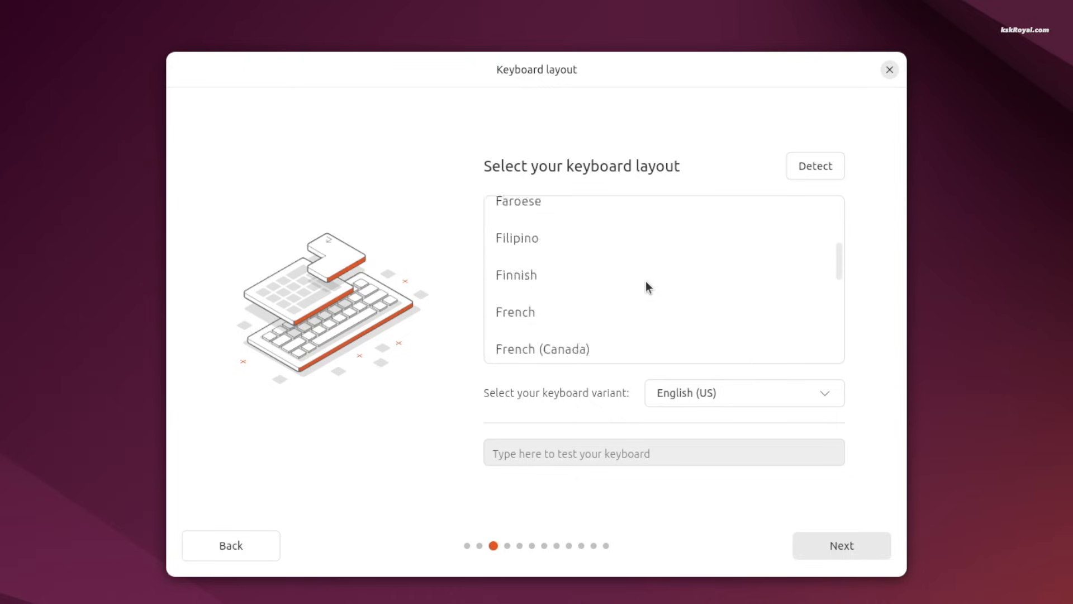
pyautogui.click(854, 551)
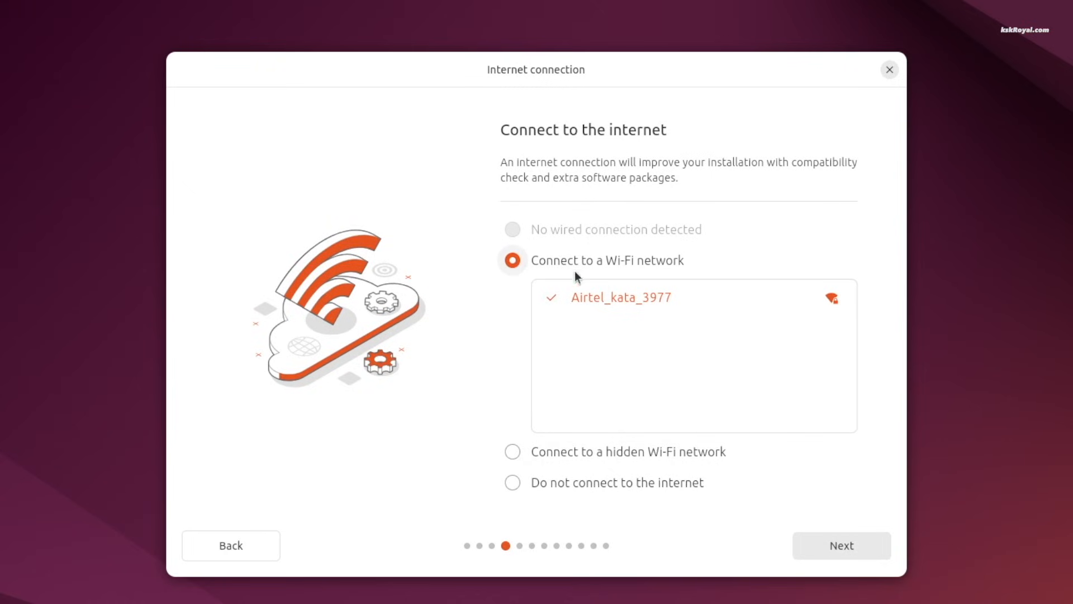
# Step: Choose an interactive installation, dismiss the power warning, and select the Extended selection of apps
pyautogui.click(845, 547)
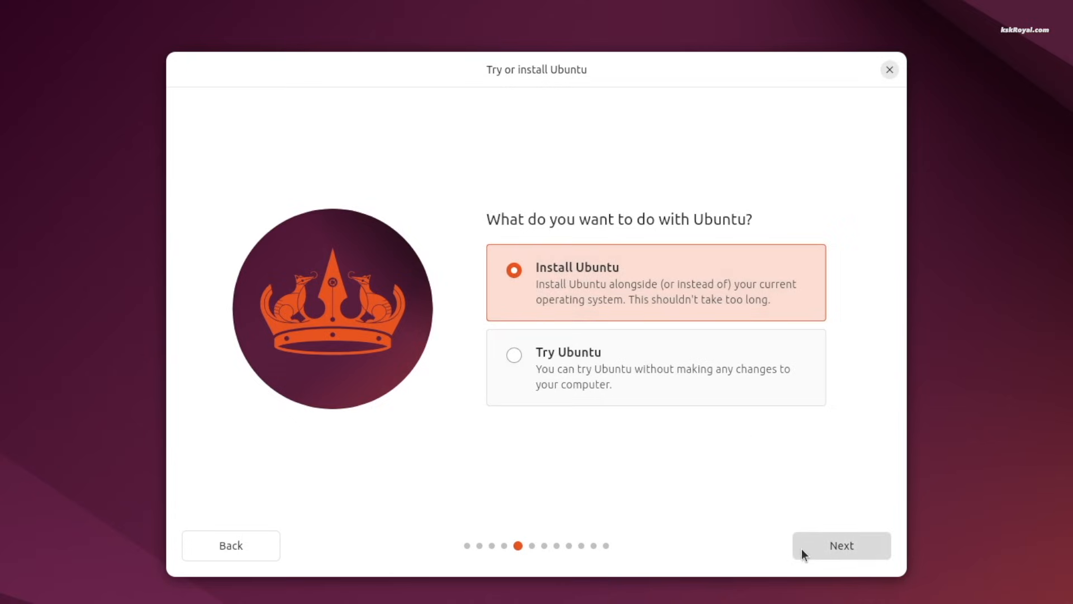
pyautogui.click(846, 548)
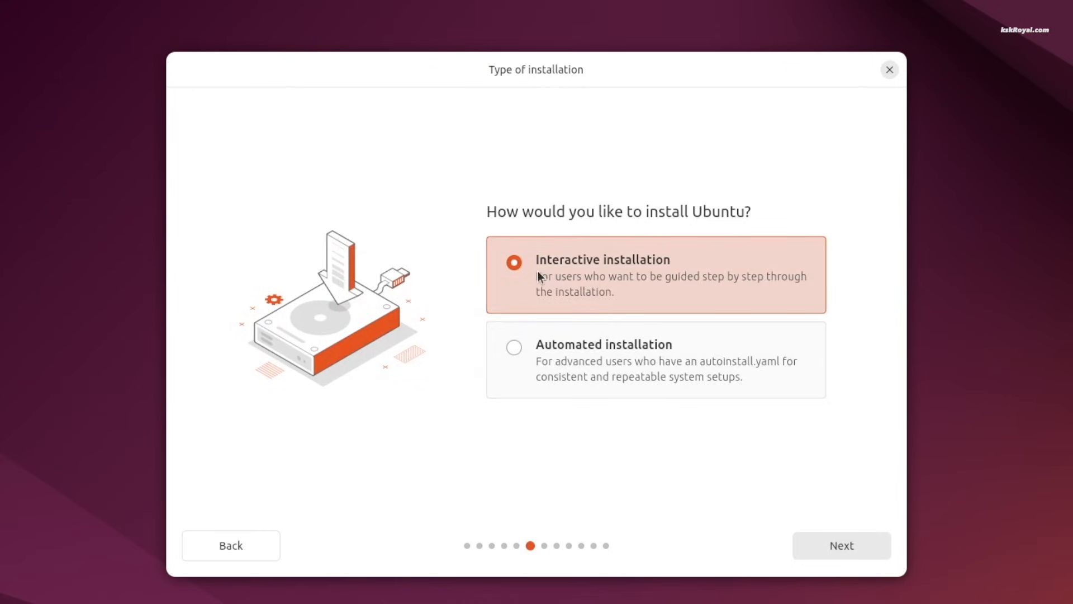
pyautogui.click(859, 551)
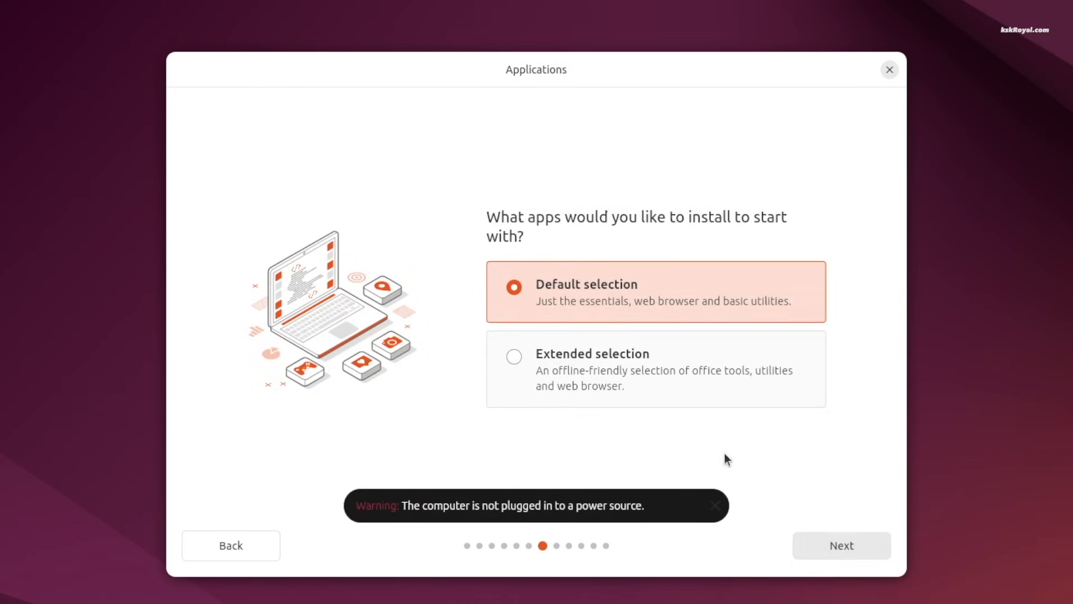
pyautogui.click(718, 510)
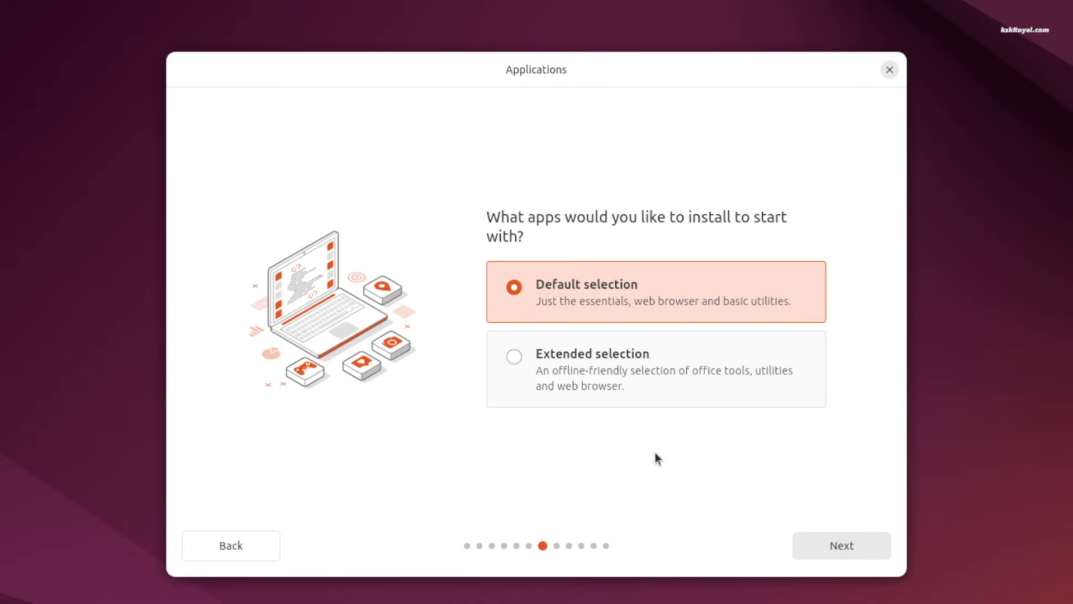
pyautogui.click(523, 360)
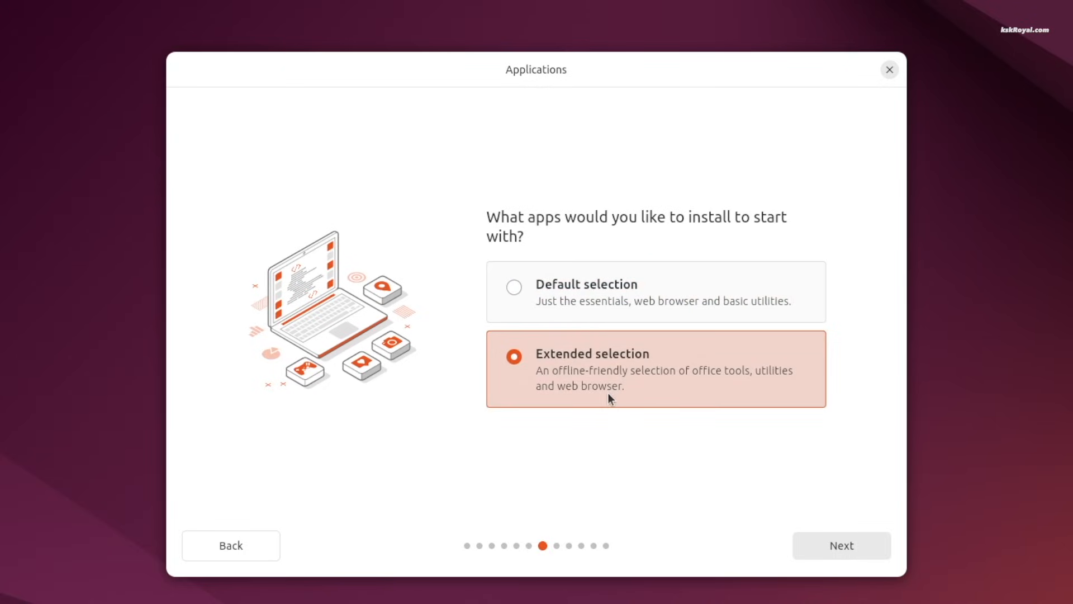
pyautogui.click(844, 548)
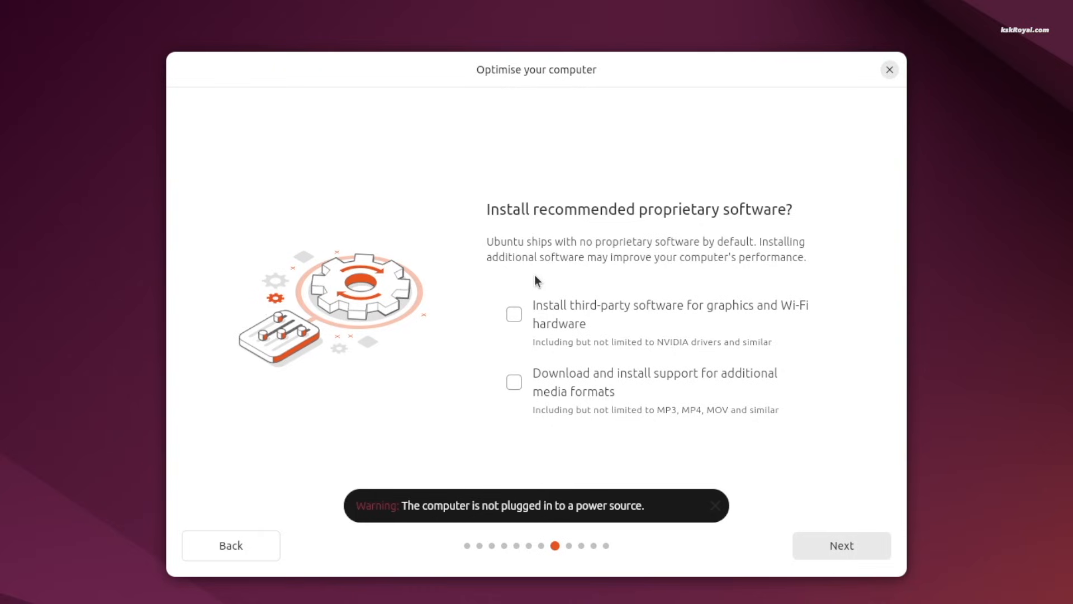
# Step: Enable third-party graphics/Wi-Fi software and media formats, then install alongside Windows Boot Manager
pyautogui.click(516, 315)
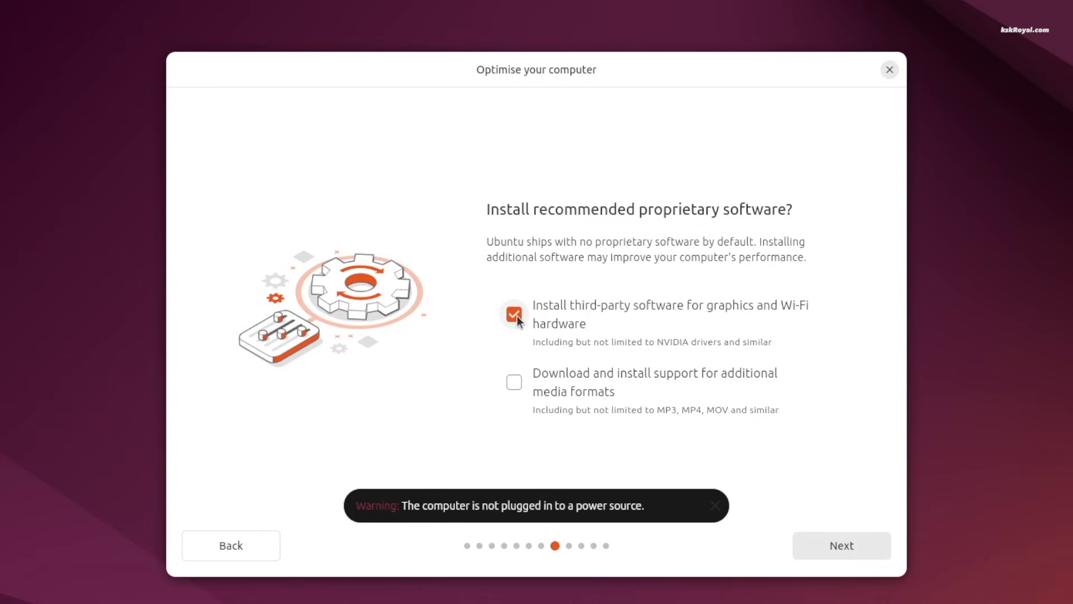
pyautogui.click(515, 383)
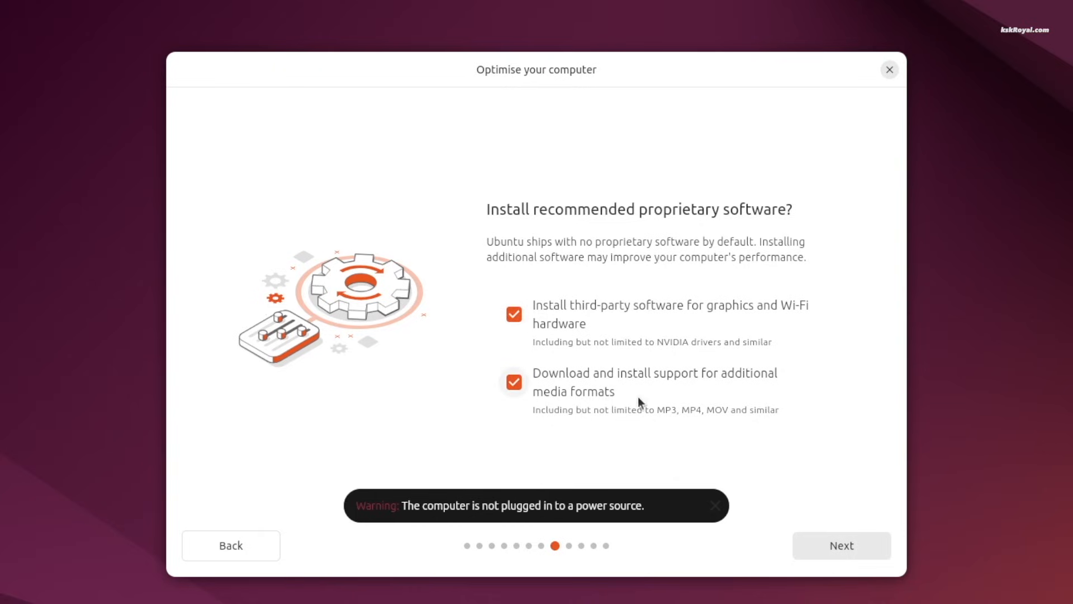
pyautogui.click(868, 548)
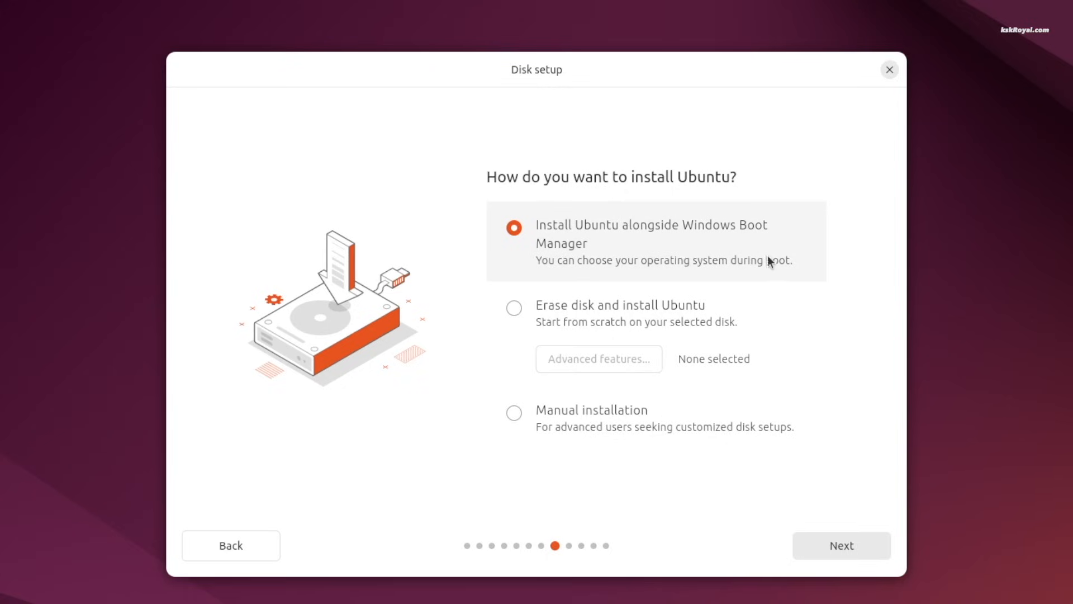
pyautogui.click(864, 548)
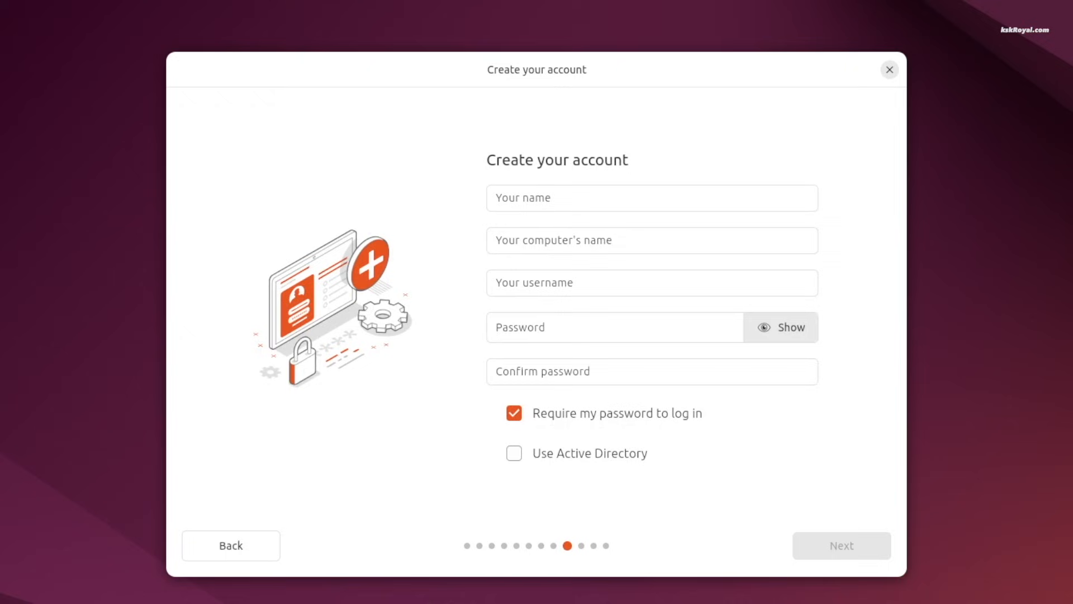
# Step: Enter the user's full name, computer name hewlett, and the account password twice
pyautogui.click(690, 197)
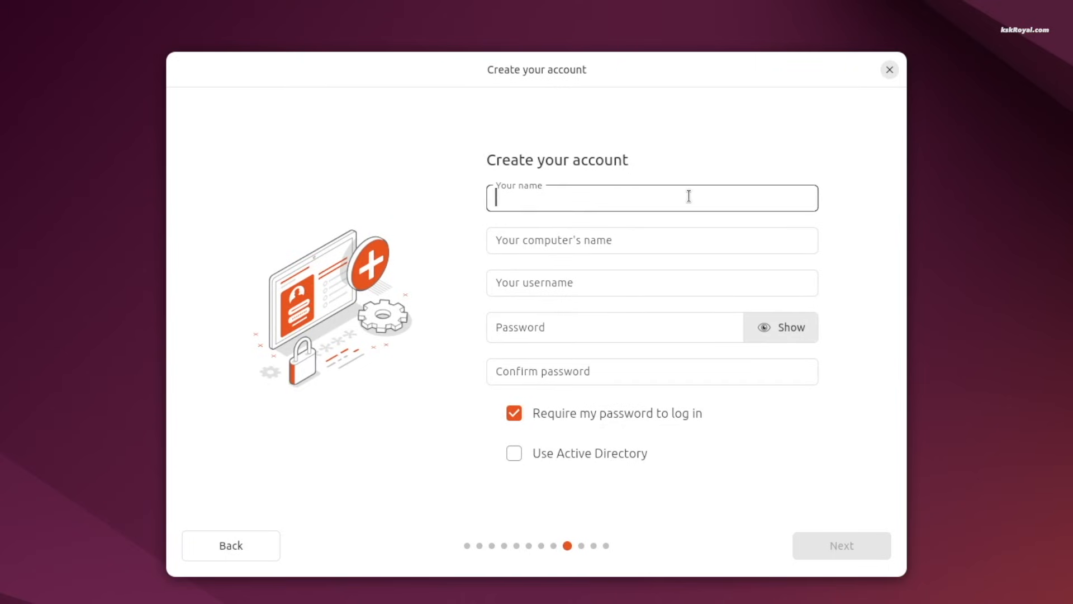
pyautogui.write('kskroyal')
pyautogui.press('Tab')
pyautogui.write('hewlett')
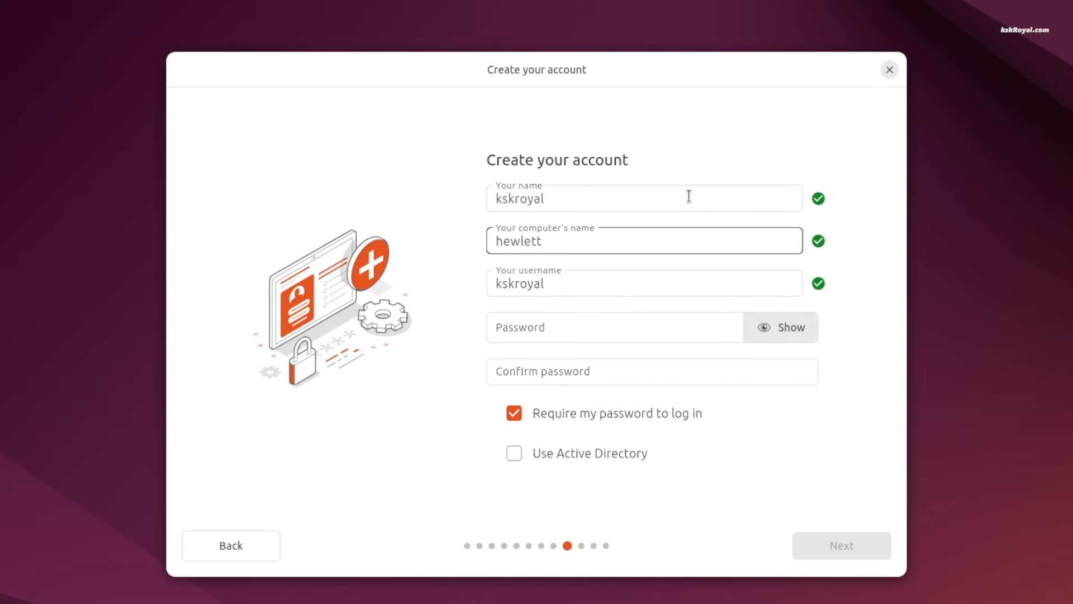
pyautogui.press('Tab')
pyautogui.press('Tab')
pyautogui.write('1234')
pyautogui.press('Tab')
pyautogui.write('1234')
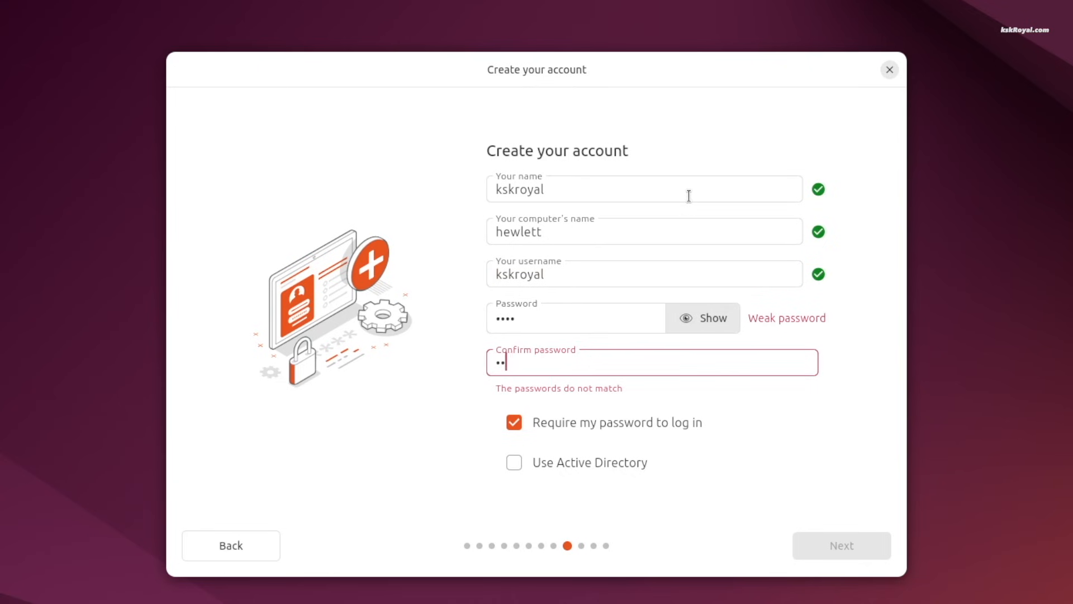
# Step: Confirm the account and set the timezone to Mumbai (Asia/Kolkata)
pyautogui.click(861, 547)
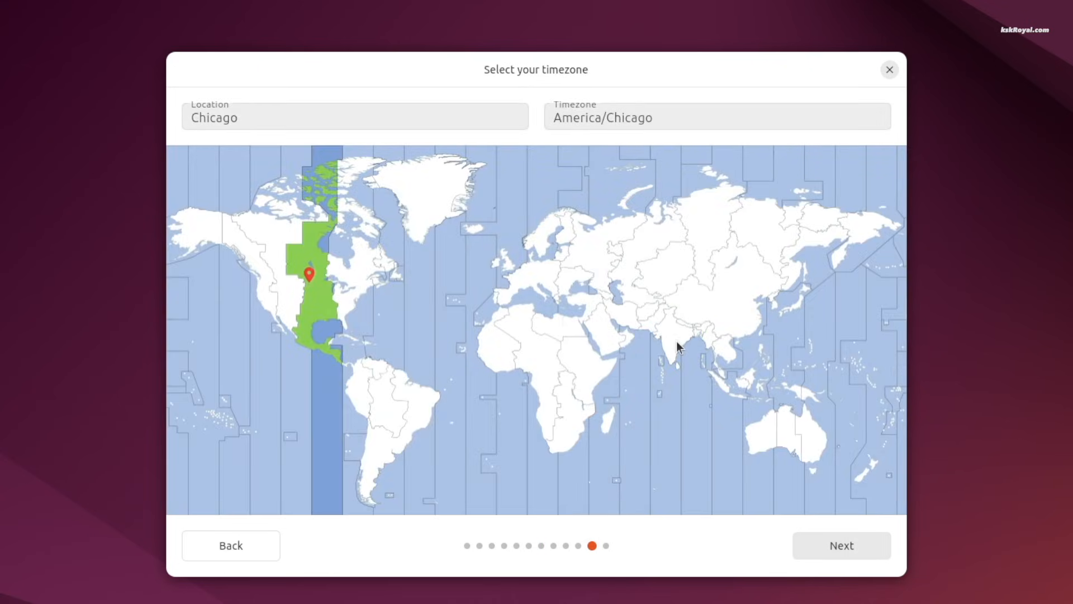
pyautogui.click(662, 333)
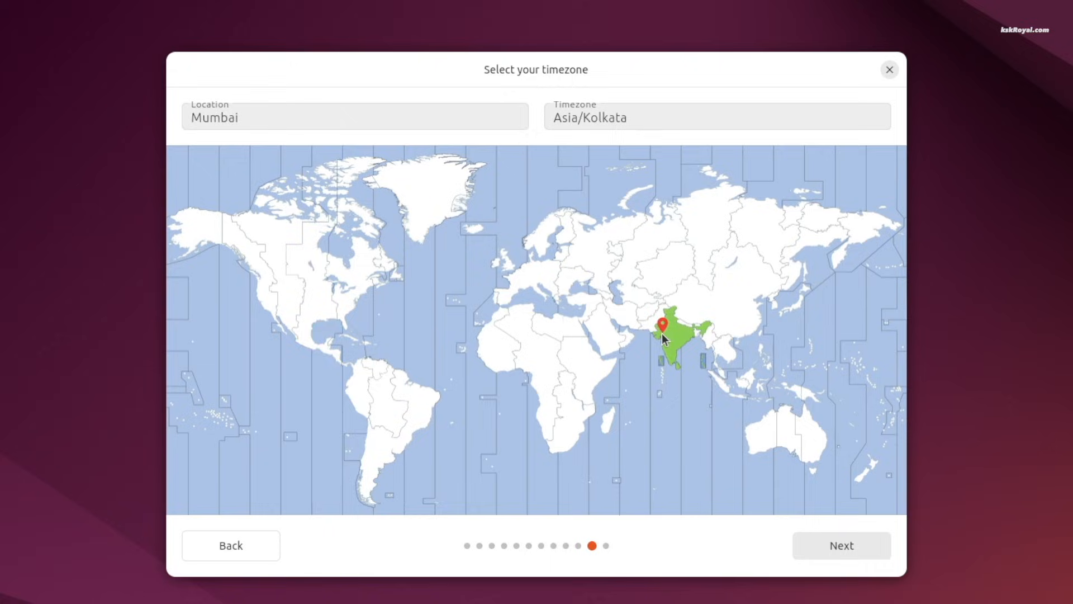
pyautogui.click(847, 545)
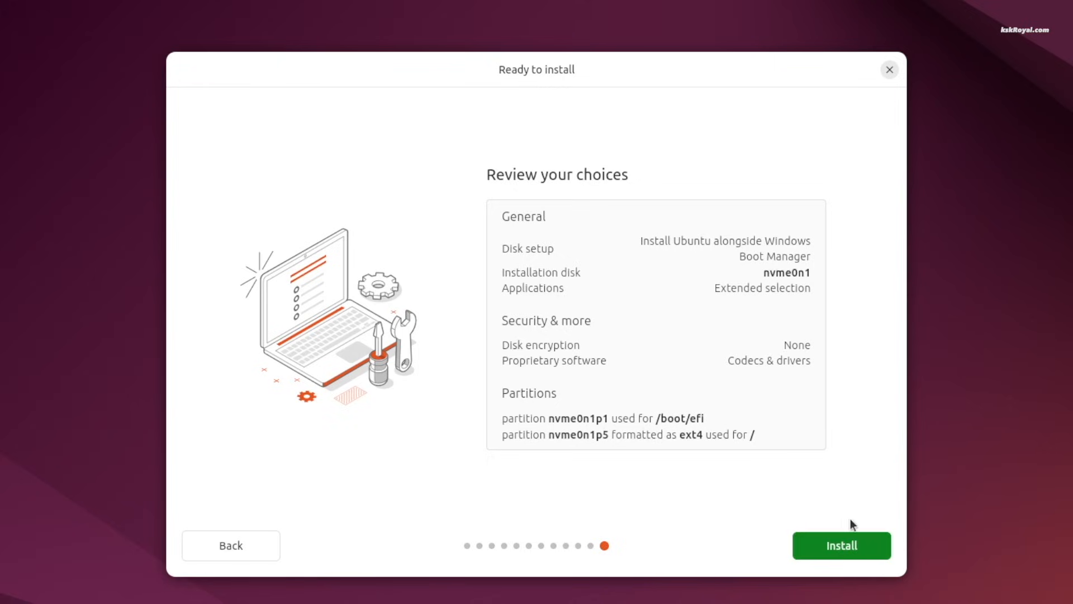
# Step: Start the Ubuntu 24.04 LTS installation from the Review your choices page
pyautogui.click(855, 552)
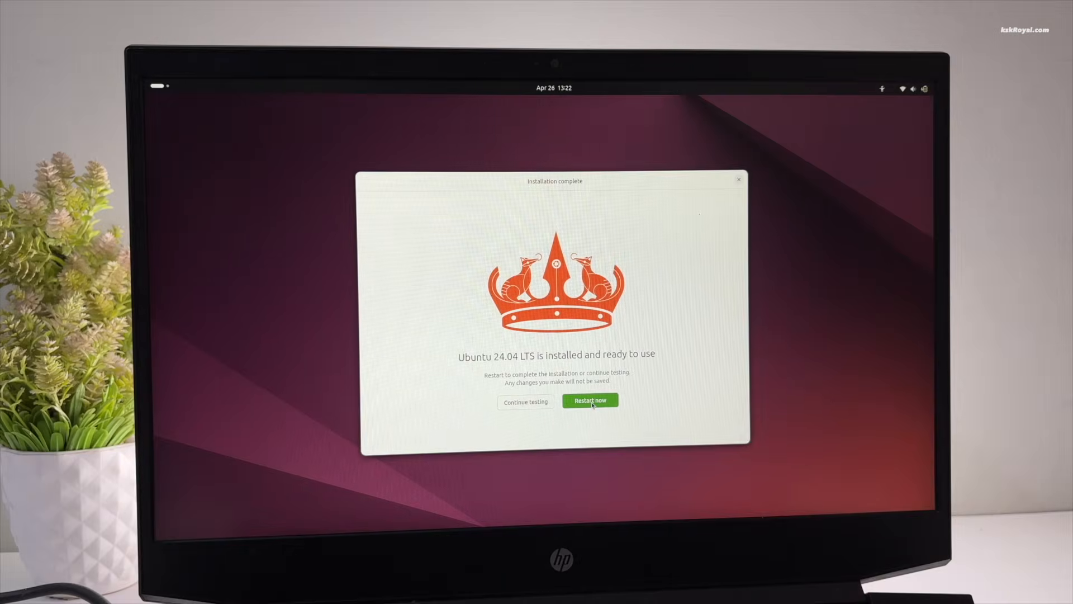
# Step: Restart after removing the USB, check Windows Boot Manager is listed in GRUB, and boot Ubuntu
pyautogui.click(592, 402)
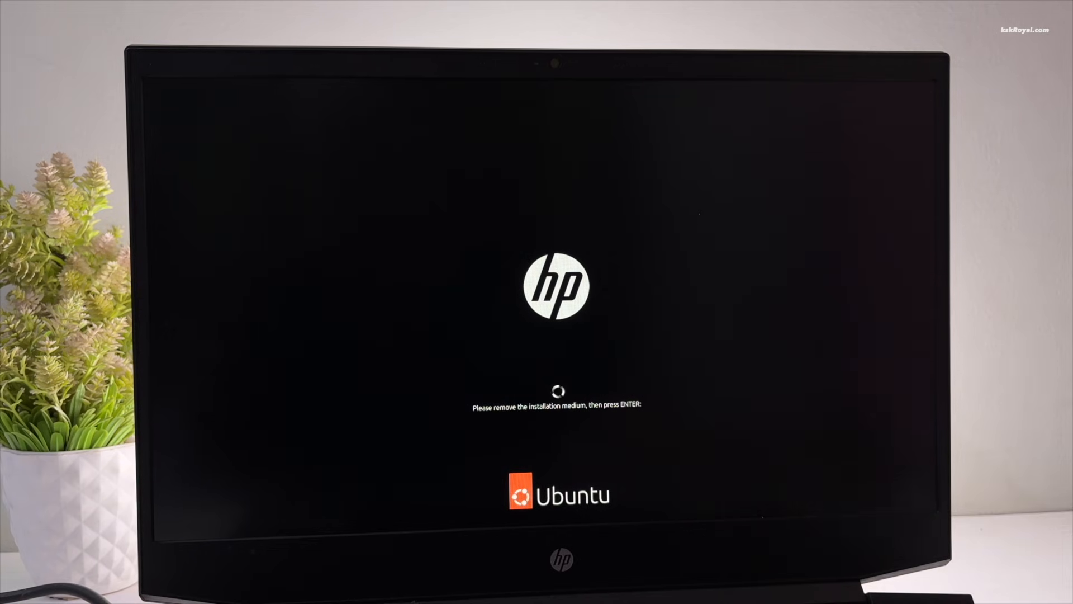
pyautogui.press('Return')
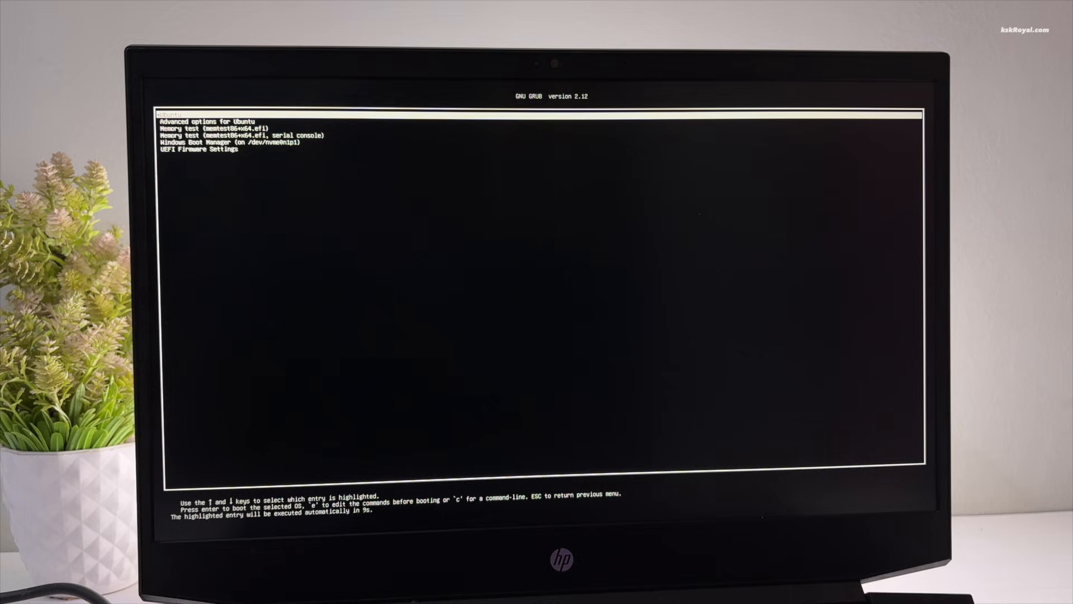
pyautogui.press('Down')
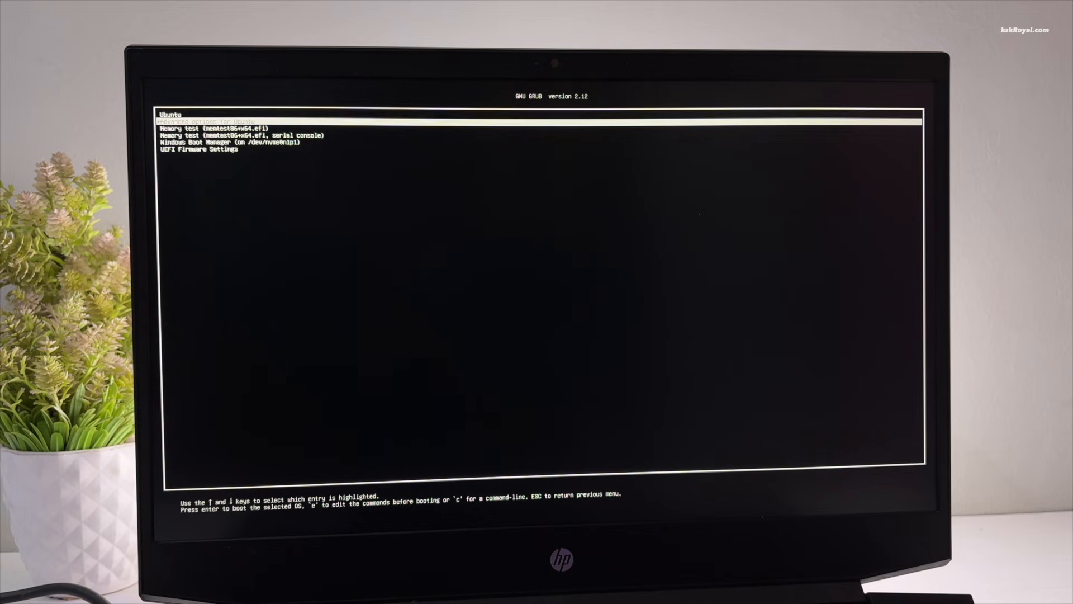
pyautogui.press('Down')
pyautogui.press('Down')
pyautogui.press('Down')
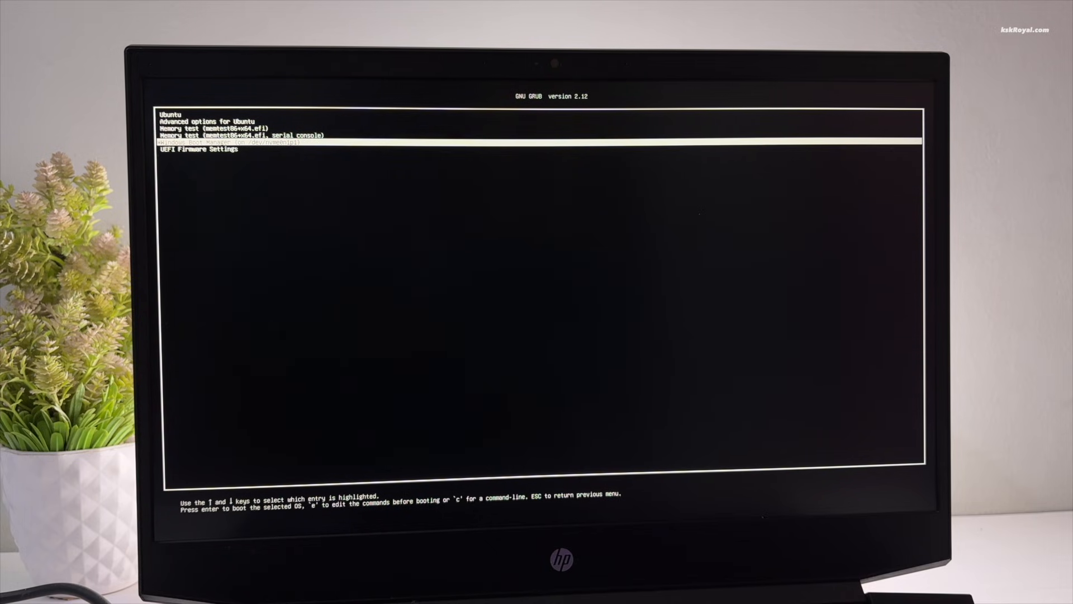
pyautogui.press('Up')
pyautogui.press('Up')
pyautogui.press('Up')
pyautogui.press('Up')
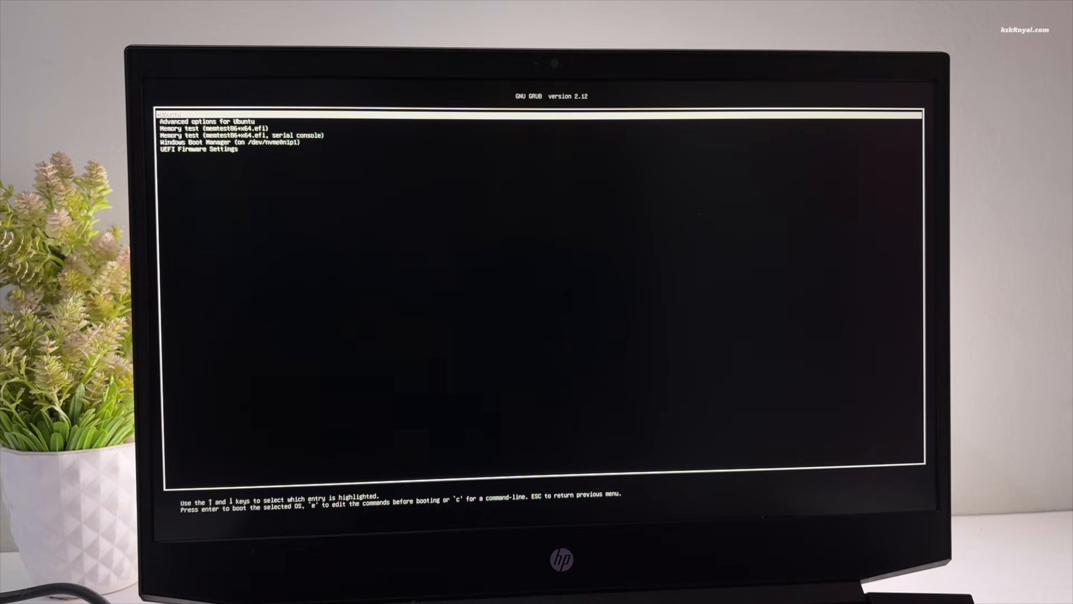
pyautogui.press('Return')
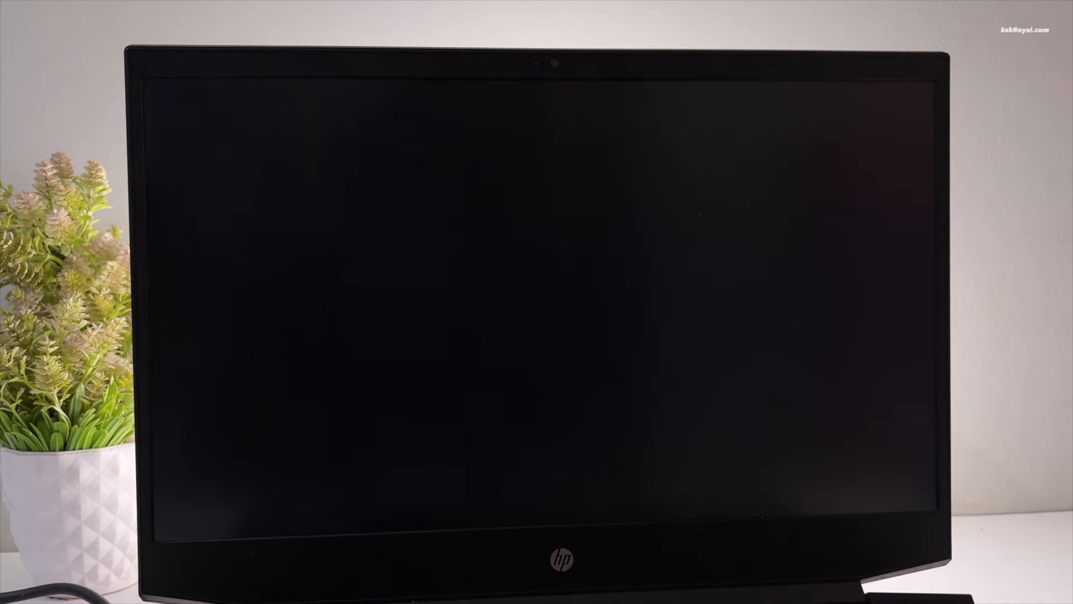
# Step: Log in with the account password and advance through the welcome wizard to Finish
pyautogui.press('Return')
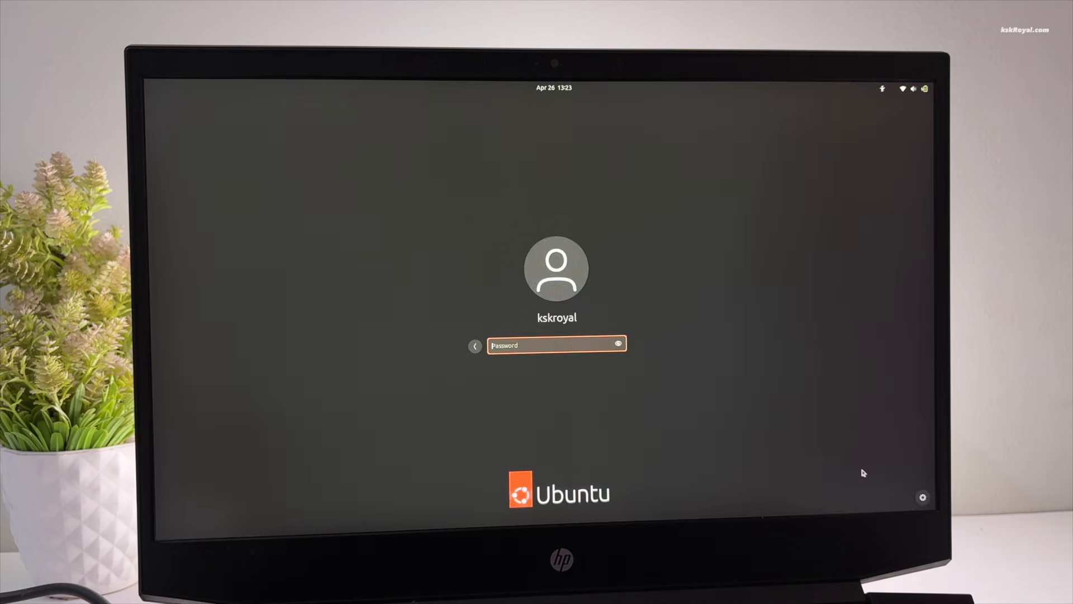
pyautogui.write('•••••••')
pyautogui.press('Return')
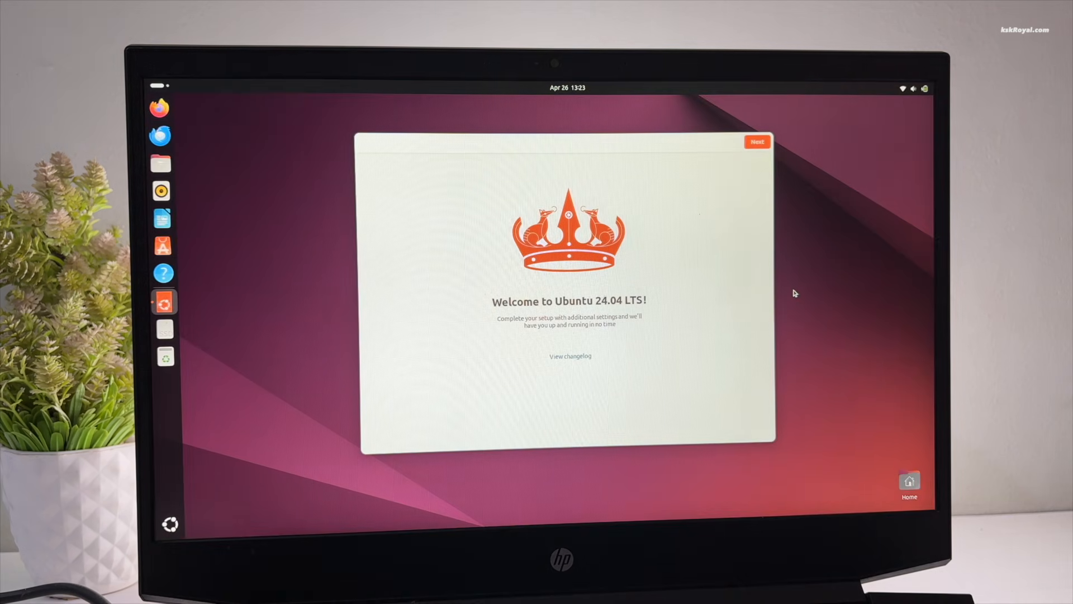
pyautogui.click(758, 143)
pyautogui.click(758, 144)
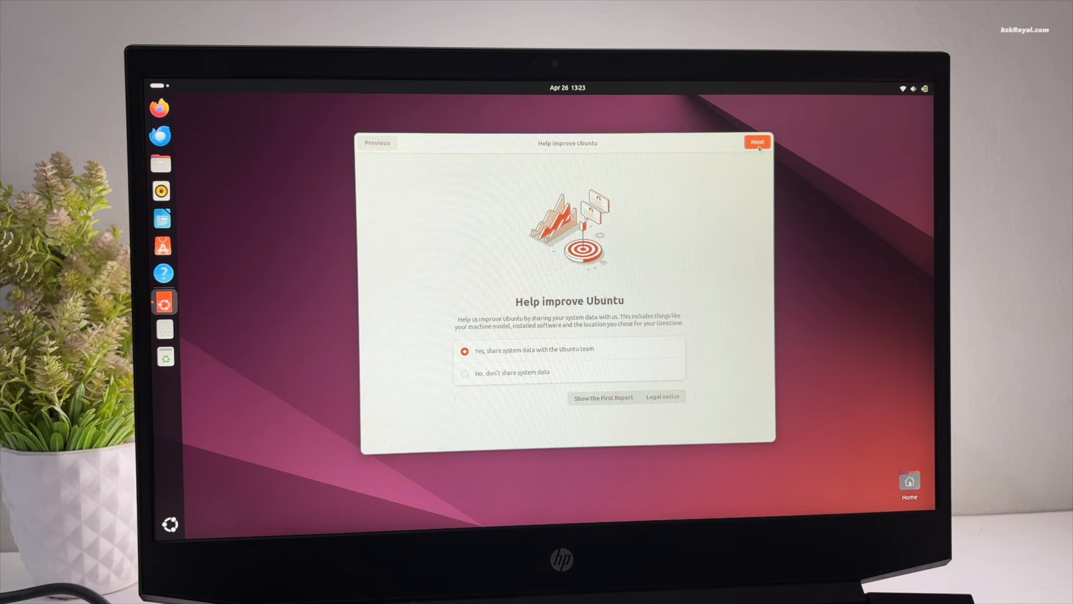
pyautogui.click(757, 143)
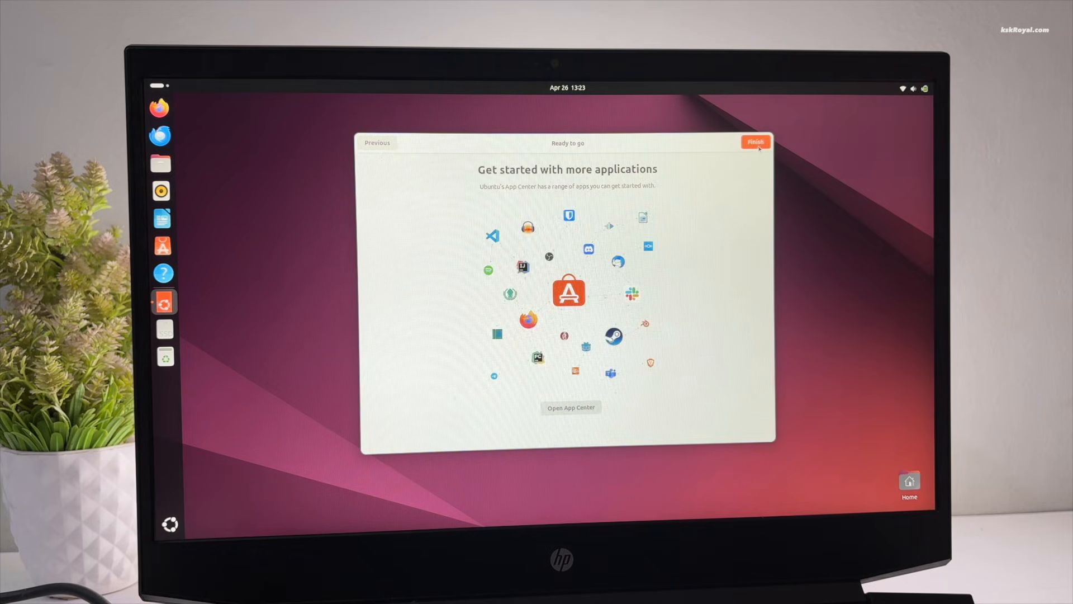
pyautogui.click(759, 144)
# Step: Open System Details in Settings, select the X11 windowing system value, then close it
pyautogui.click(914, 88)
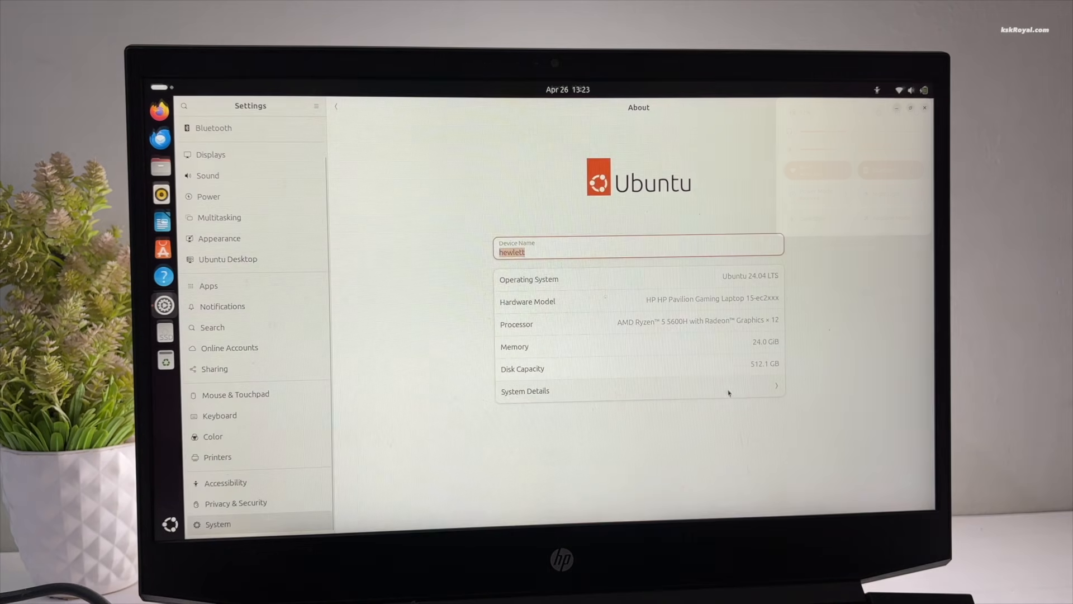
pyautogui.click(604, 390)
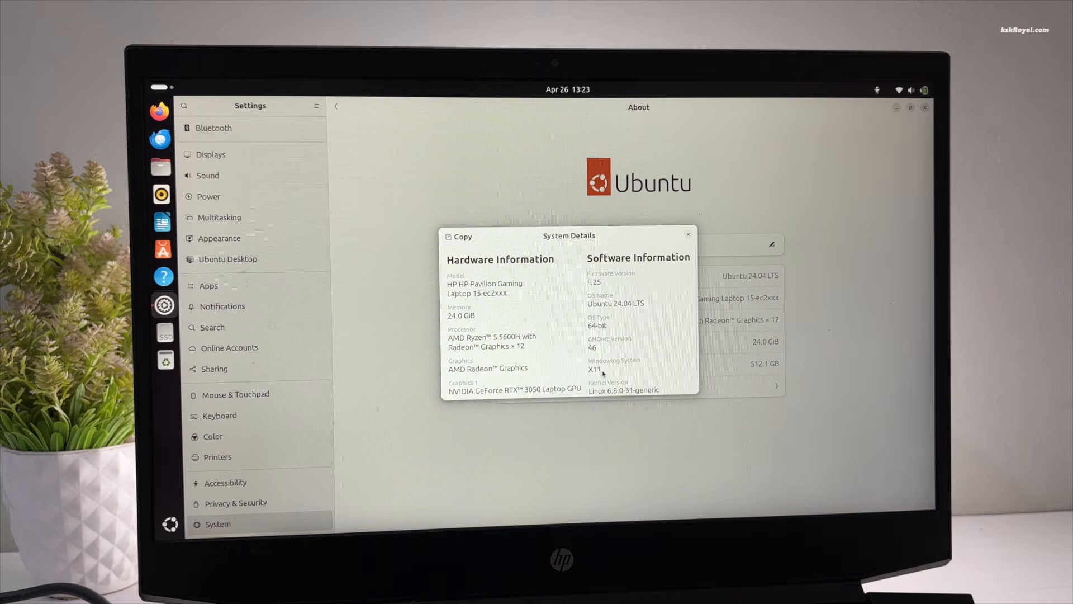
pyautogui.doubleClick(599, 369)
pyautogui.click(688, 234)
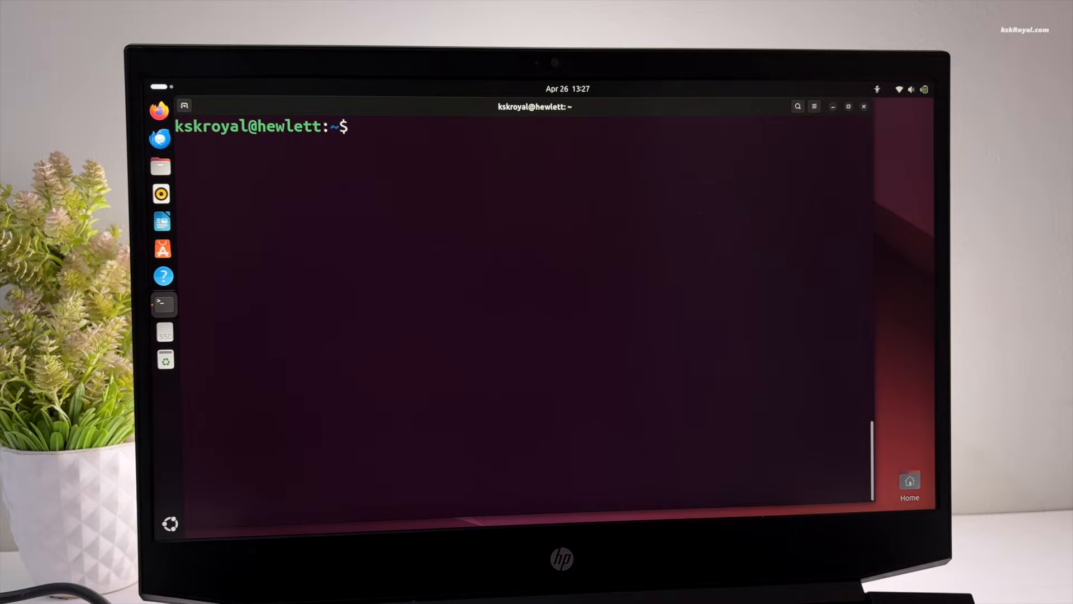
# Step: Change GRUB_TIMEOUT from 0 to 30 in /etc/default/grub with nano and save the file
pyautogui.write('sudo nano')
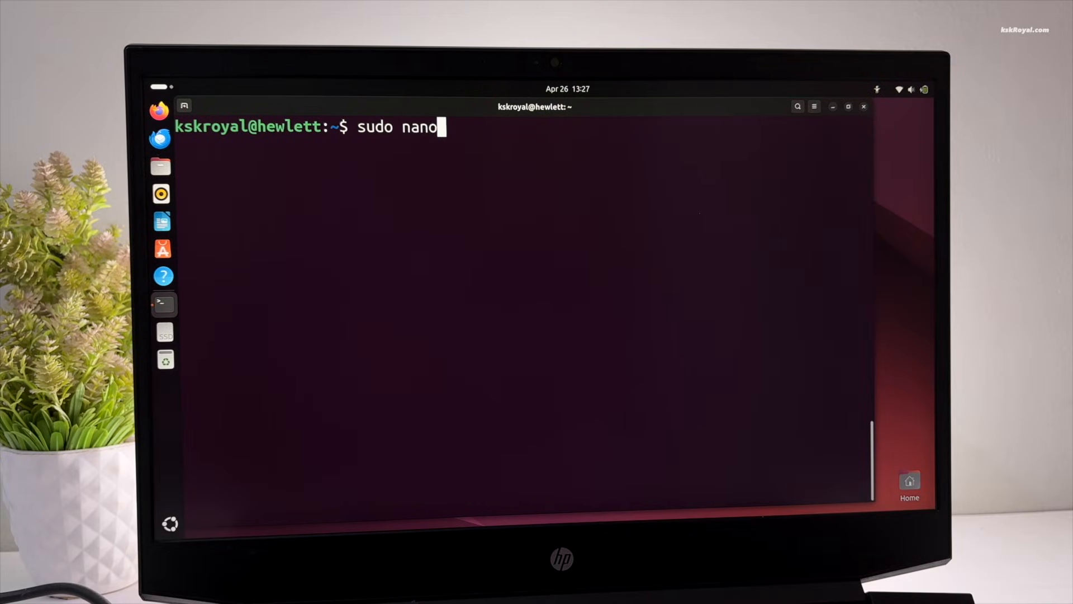
pyautogui.write(' /etc/de')
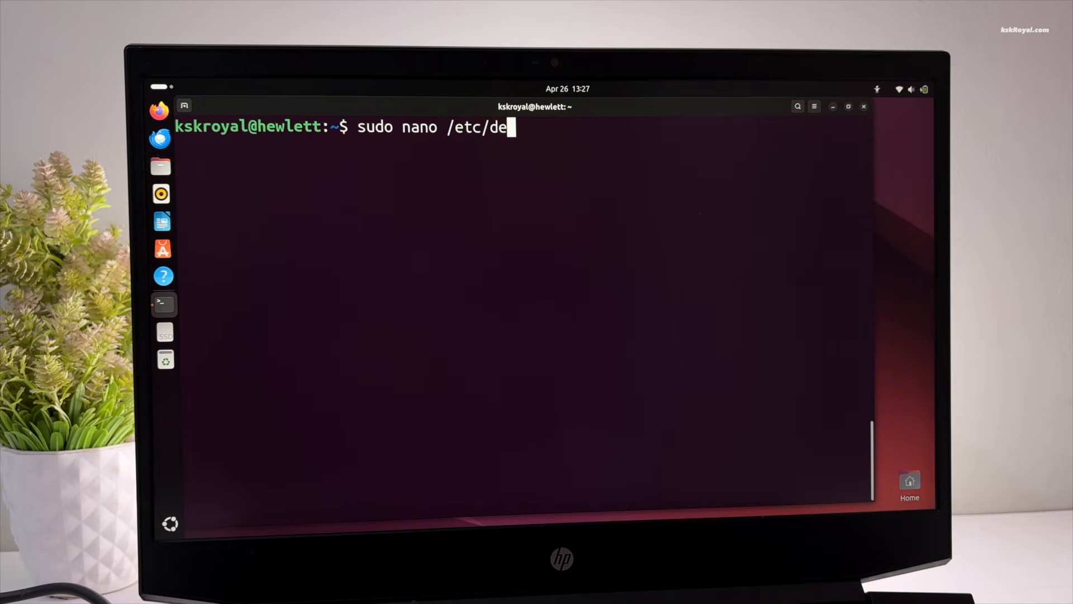
pyautogui.write('fault/grub')
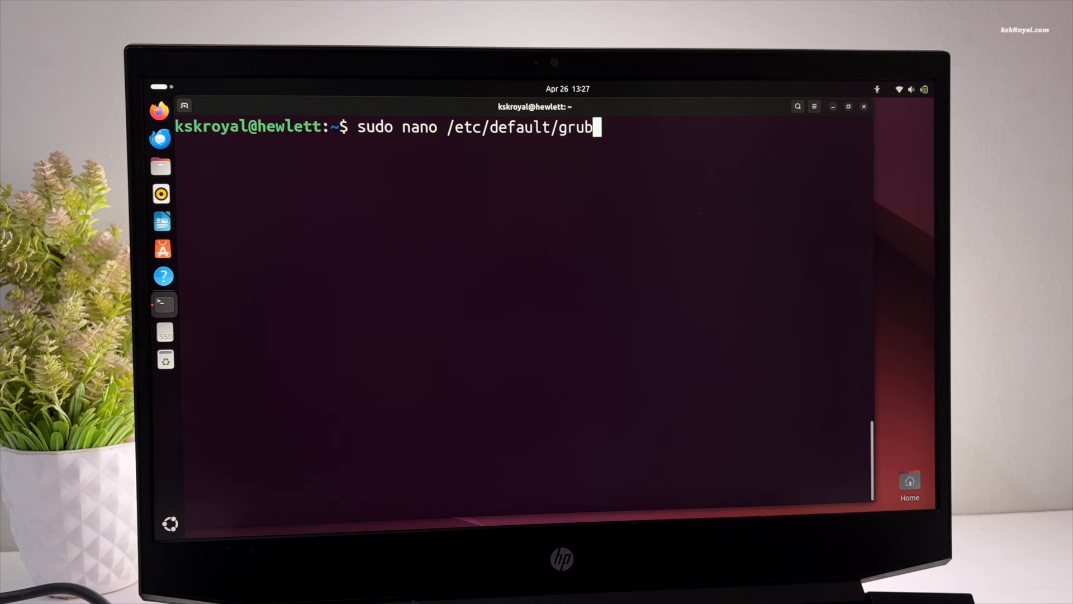
pyautogui.press('Return')
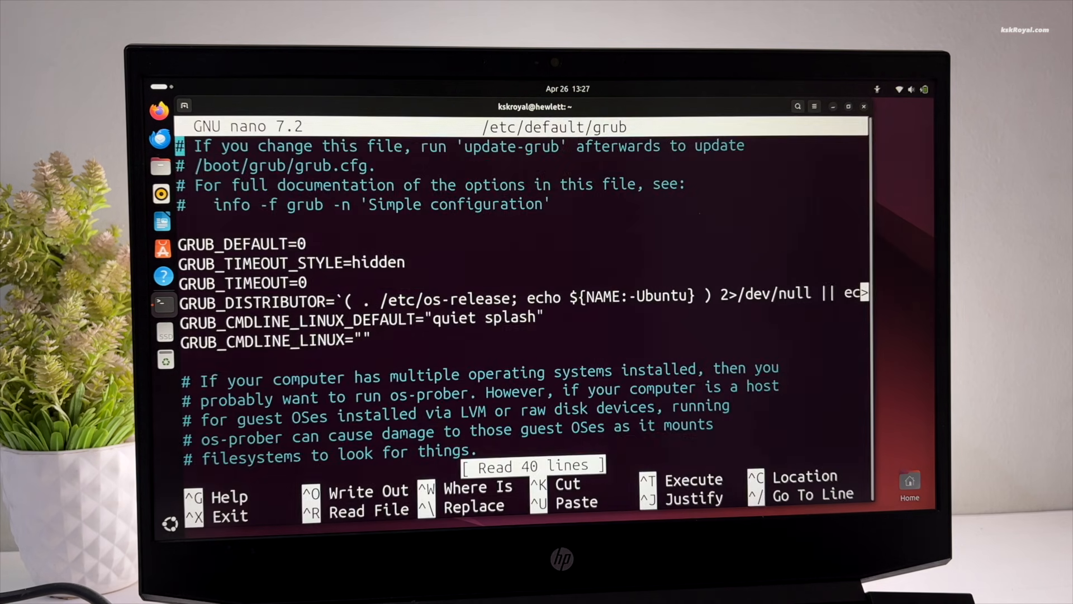
pyautogui.press('Down')
pyautogui.press('Down')
pyautogui.press('Down')
pyautogui.press('Down')
pyautogui.press('Down')
pyautogui.press('Down')
pyautogui.press('Down')
pyautogui.press('Right')
pyautogui.press('Right')
pyautogui.press('Right')
pyautogui.press('Right')
pyautogui.press('Right')
pyautogui.press('Right')
pyautogui.press('Right')
pyautogui.press('Right')
pyautogui.press('Right')
pyautogui.press('Right')
pyautogui.press('Right')
pyautogui.press('Right')
pyautogui.press('Right')
pyautogui.press('Right')
pyautogui.press('BackSpace')
pyautogui.write('30')
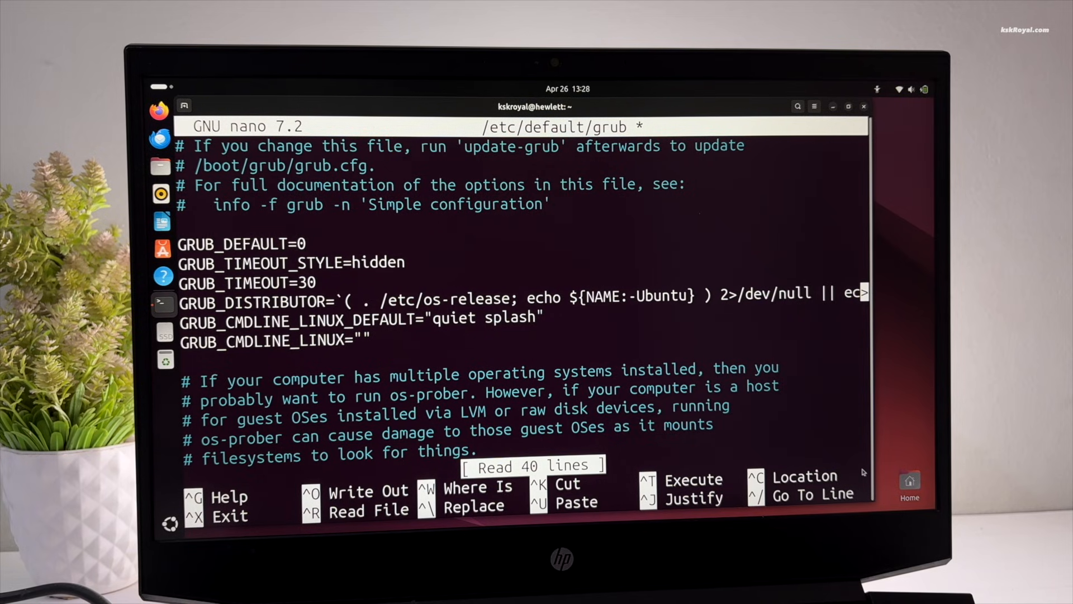
pyautogui.press('Up')
pyautogui.press('Up')
pyautogui.press('Down')
pyautogui.press('Down')
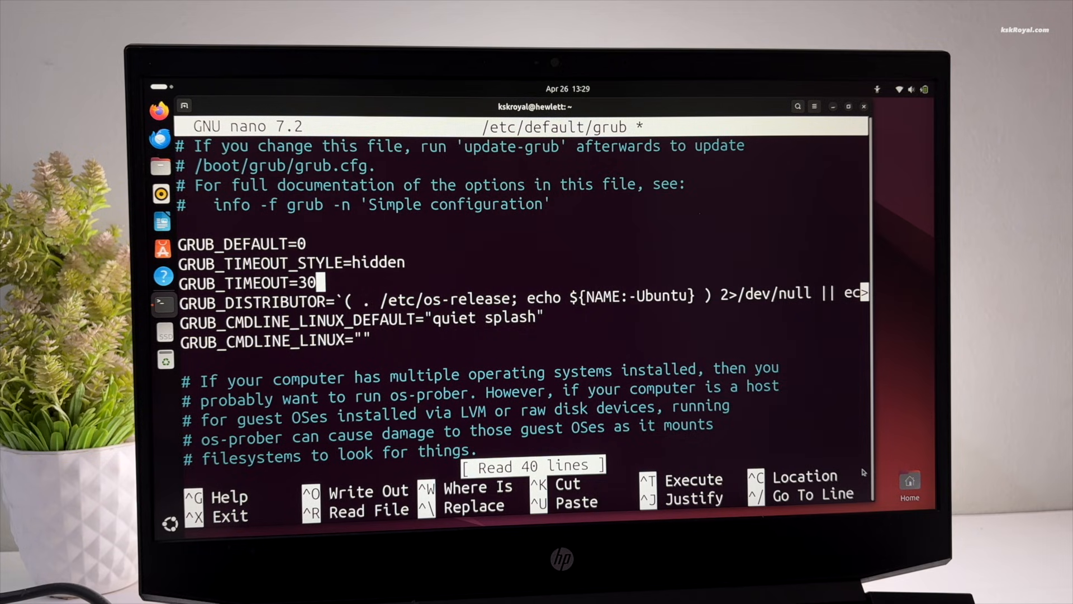
pyautogui.hotkey('ctrl', 'o')
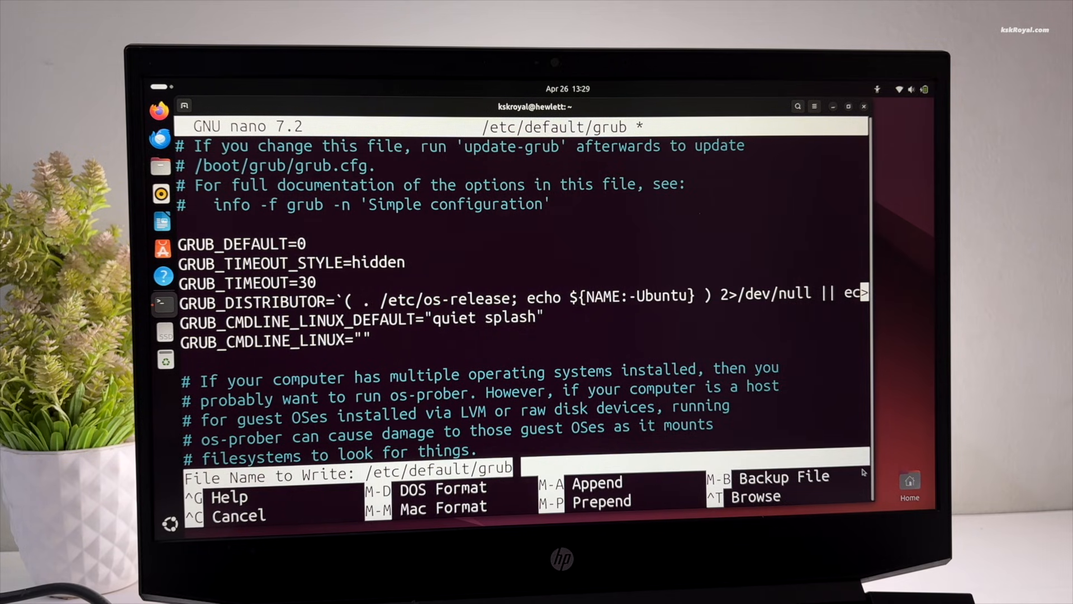
pyautogui.press('Return')
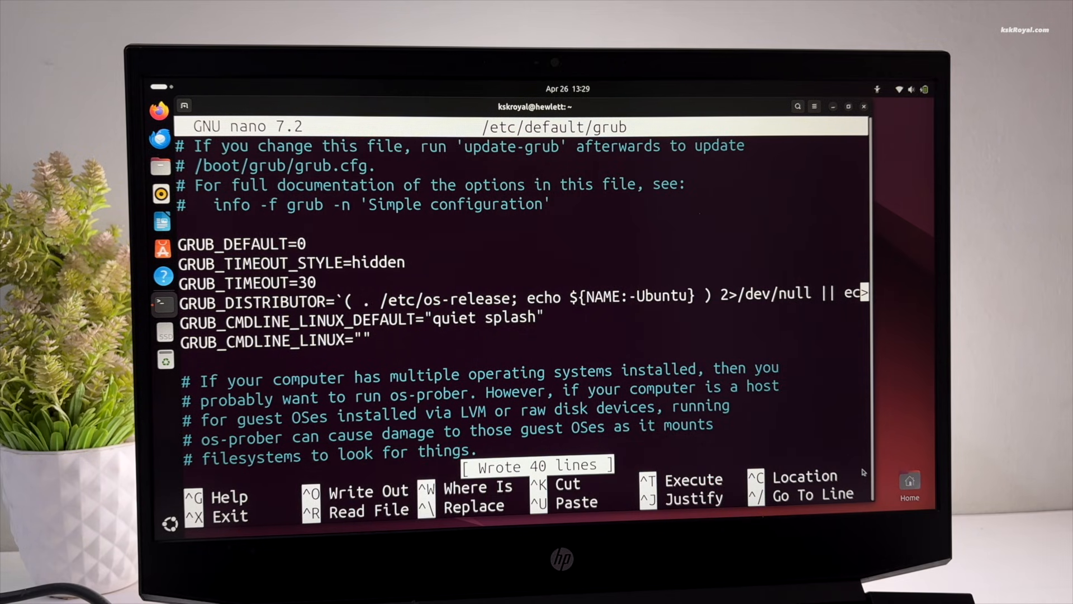
pyautogui.hotkey('ctrl', 'x')
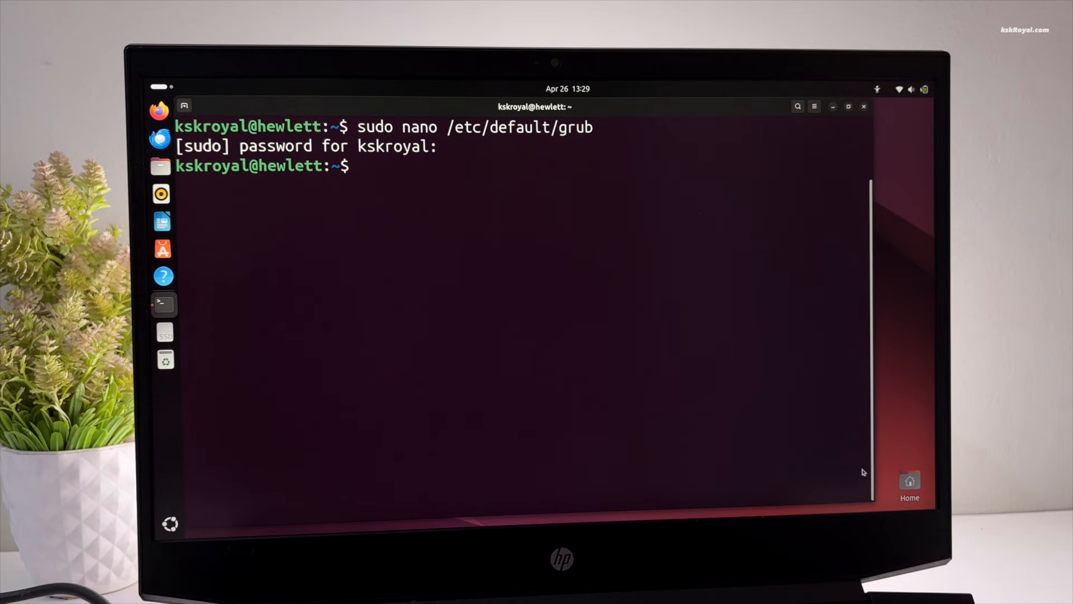
# Step: Regenerate the GRUB configuration with sudo update-grub and reboot the laptop immediately
pyautogui.write('sudo update-grub')
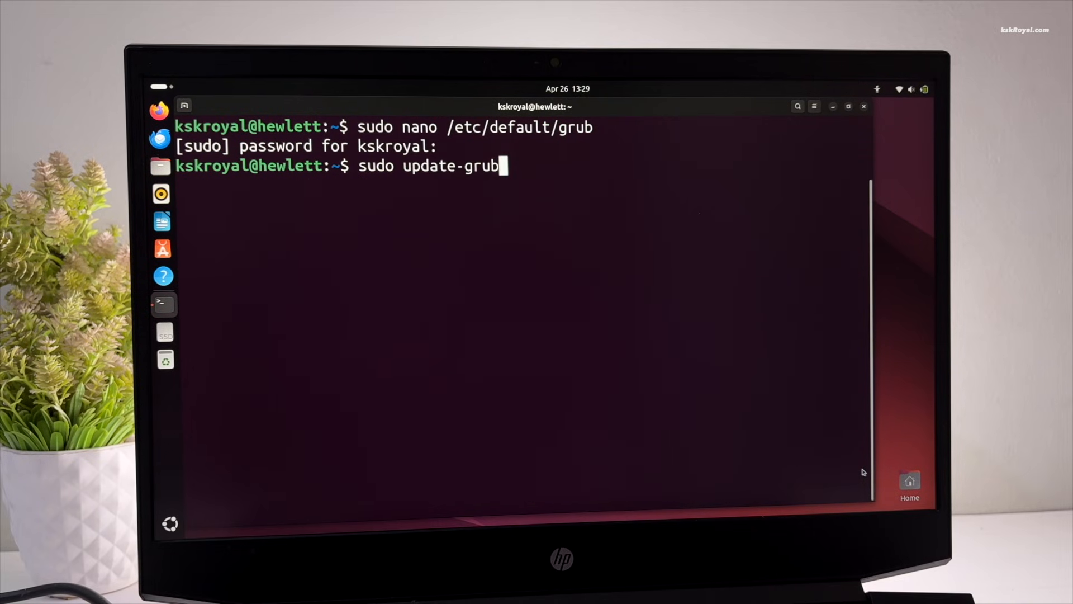
pyautogui.press('Return')
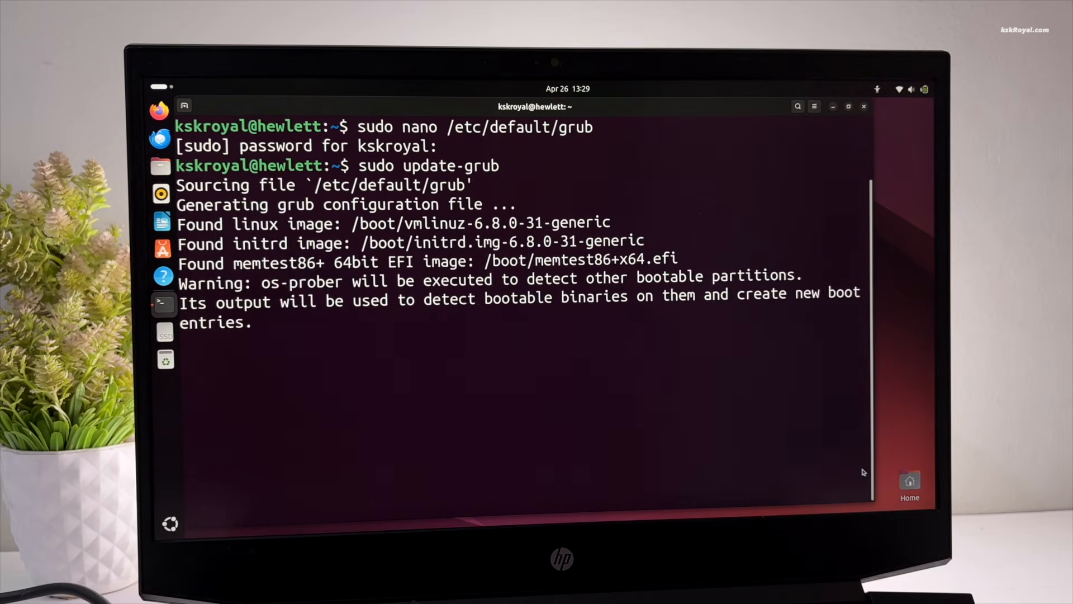
pyautogui.write('sudo reboo')
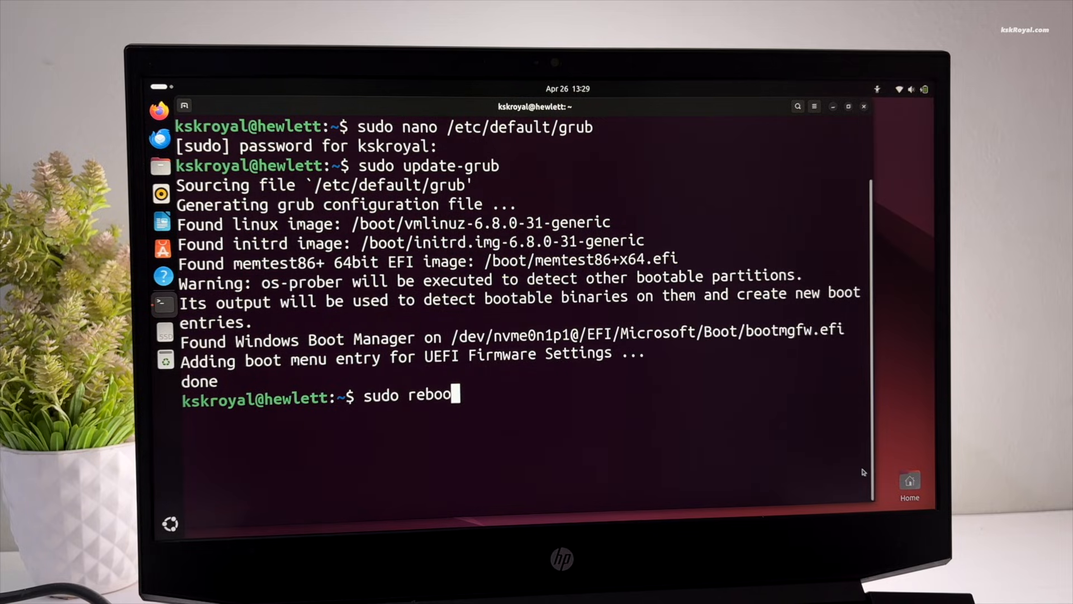
pyautogui.write('t now')
pyautogui.press('Return')
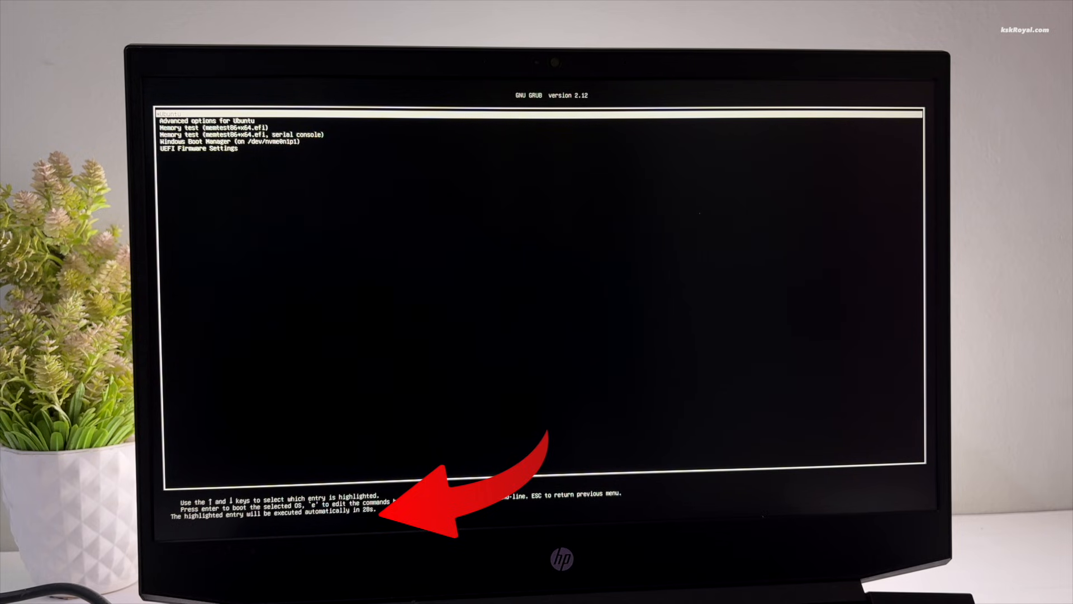
# Step: Stop the GRUB countdown and boot the Windows Boot Manager entry into Windows 11
pyautogui.press('Down')
pyautogui.press('Down')
pyautogui.press('Down')
pyautogui.press('Down')
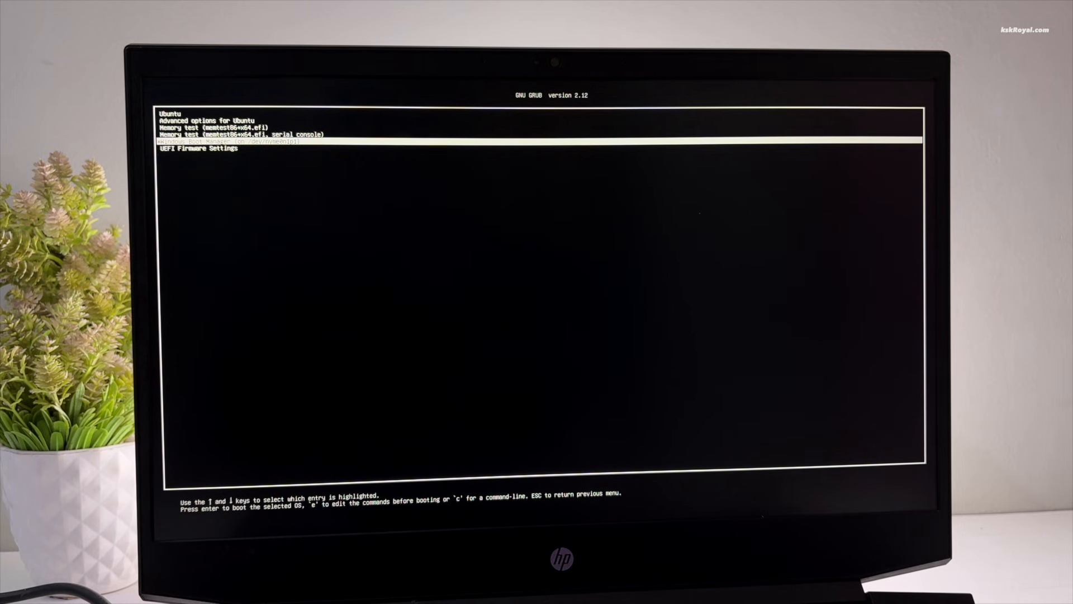
pyautogui.press('Up')
pyautogui.press('Up')
pyautogui.press('Up')
pyautogui.press('Up')
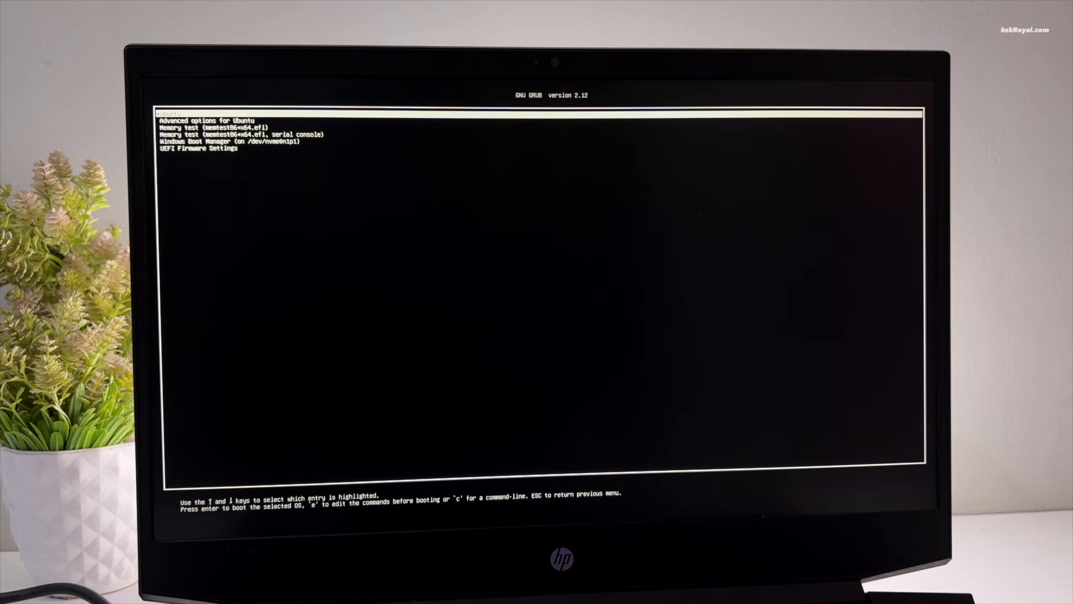
pyautogui.press('Down')
pyautogui.press('Down')
pyautogui.press('Down')
pyautogui.press('Down')
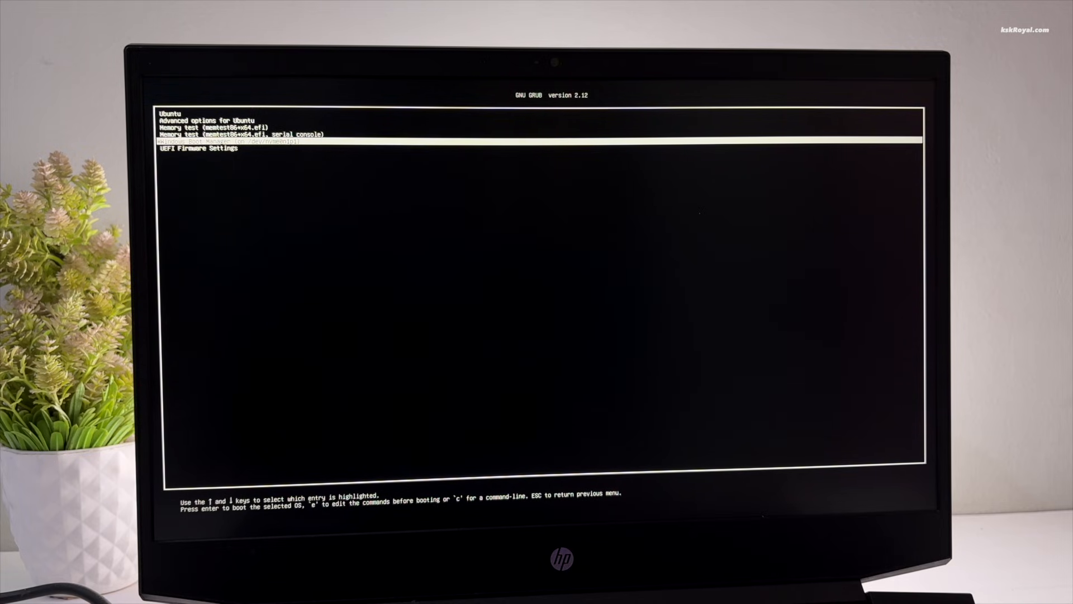
pyautogui.press('Return')
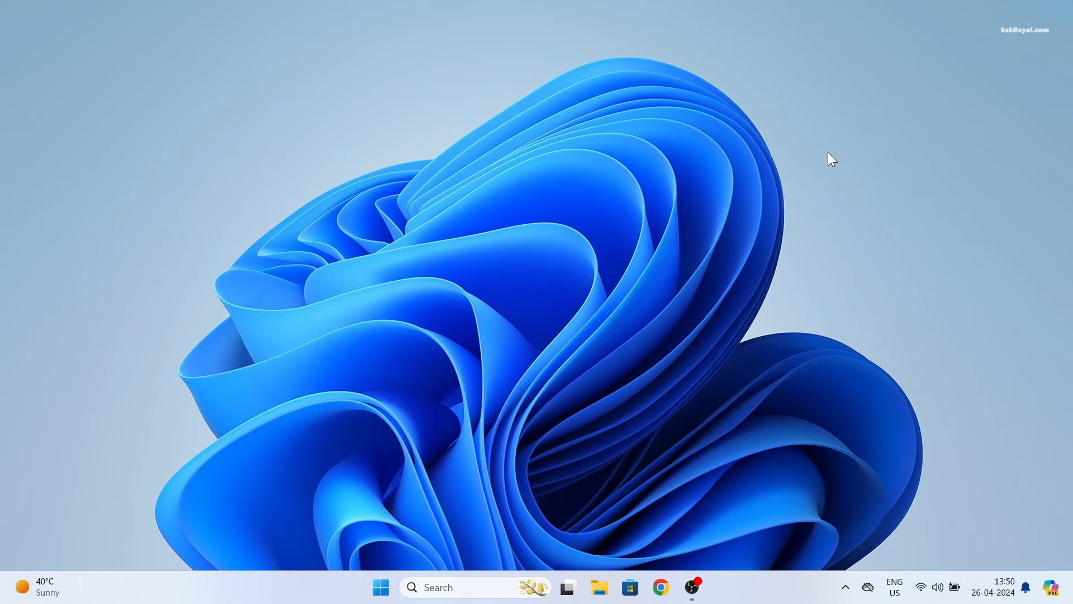
# Step: Launch Disk Management by running diskmgmt.msc from a Command Prompt
pyautogui.press('super+r')
pyautogui.write('cmd')
pyautogui.press('Return')
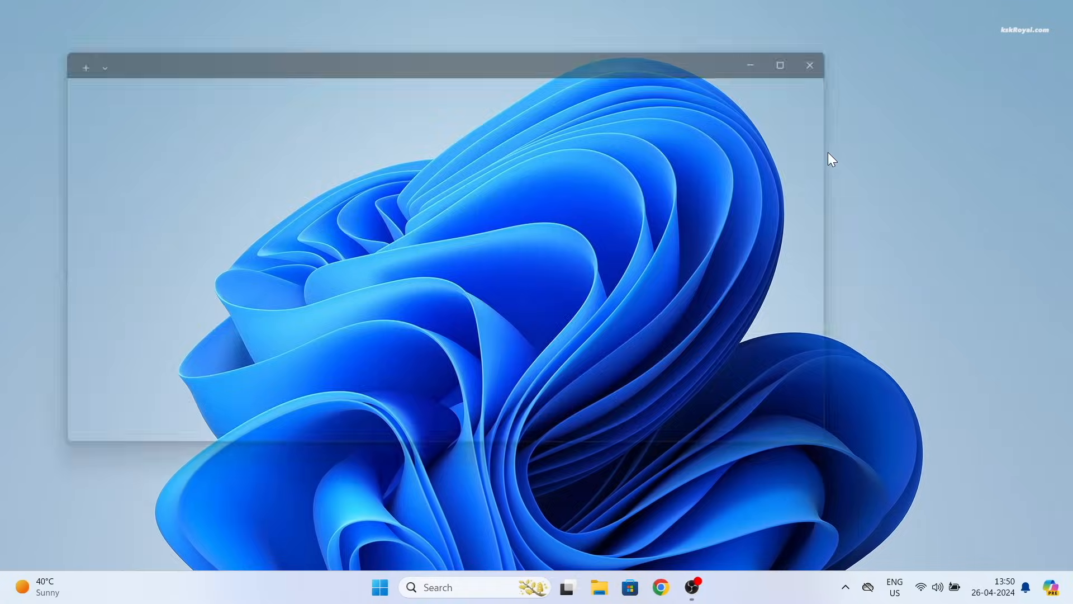
pyautogui.hotkey('ctrl', '+')
pyautogui.hotkey('ctrl', '+')
pyautogui.hotkey('ctrl', '+')
pyautogui.hotkey('ctrl', '+')
pyautogui.hotkey('ctrl', '+')
pyautogui.hotkey('ctrl', '+')
pyautogui.hotkey('ctrl', '+')
pyautogui.hotkey('ctrl', '+')
pyautogui.hotkey('ctrl', '+')
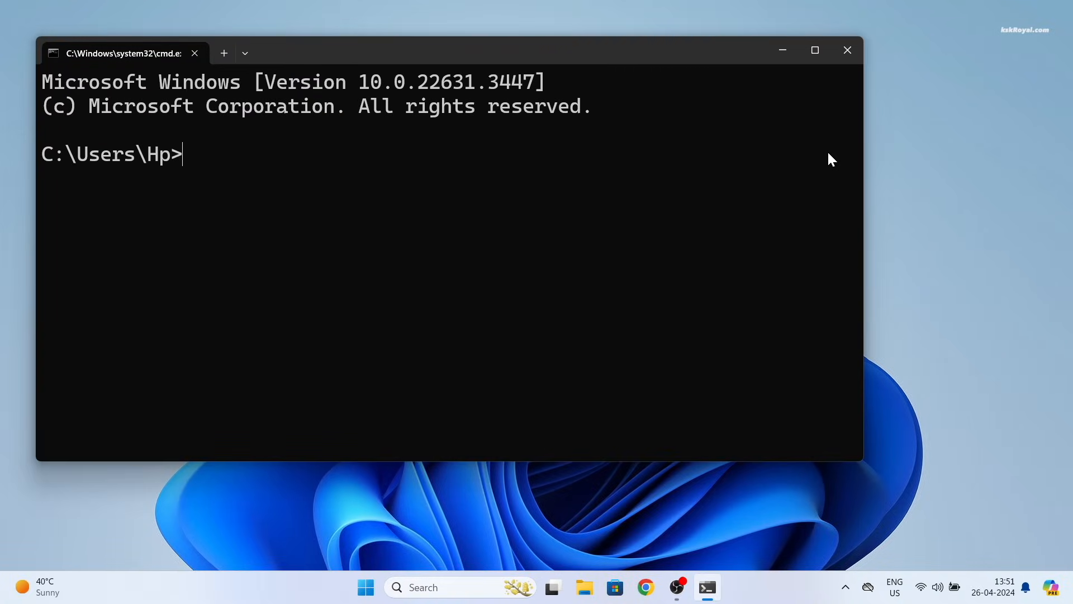
pyautogui.write('diskmgmt.msc')
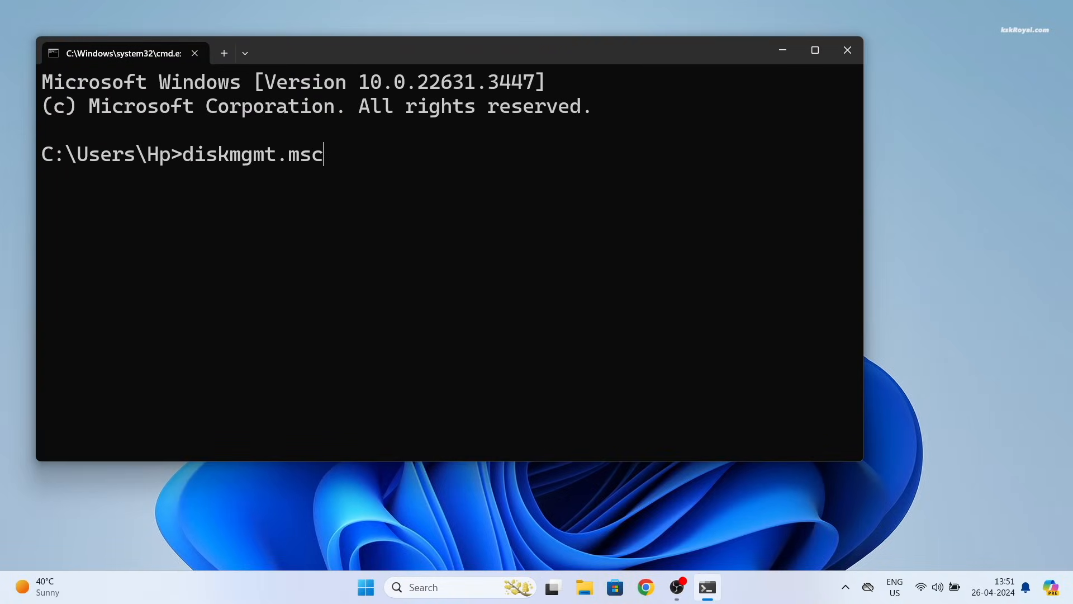
pyautogui.press('Return')
# Step: Maximize Disk Management and select the 191.14 GB Ubuntu root partition
pyautogui.press('super+Up')
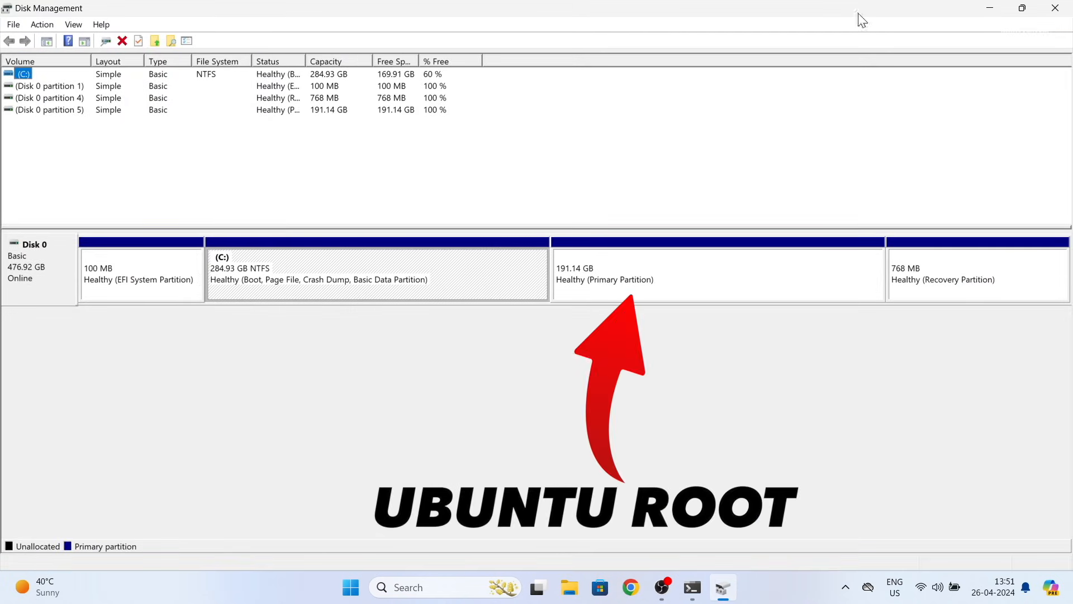
pyautogui.click(495, 260)
pyautogui.click(730, 283)
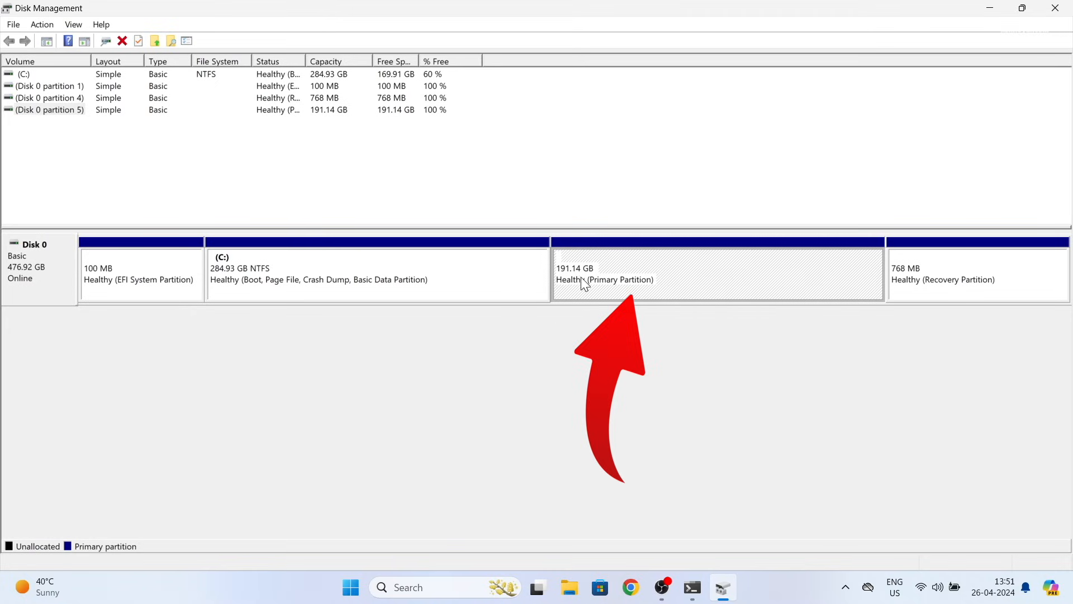
# Step: Delete the 191.14 GB Ubuntu partition's volume
pyautogui.rightClick(635, 286)
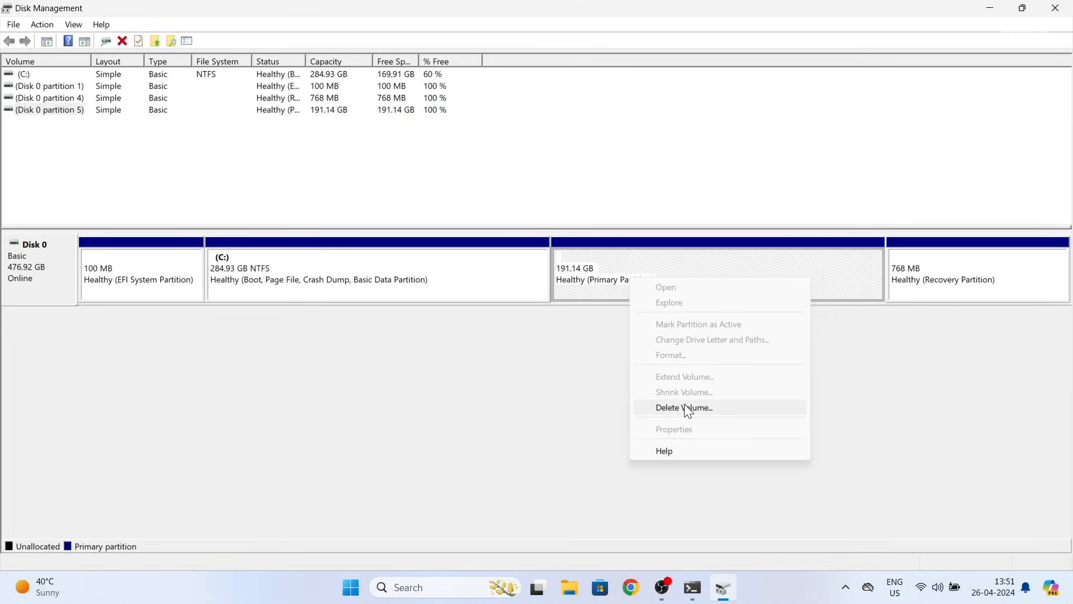
pyautogui.click(749, 407)
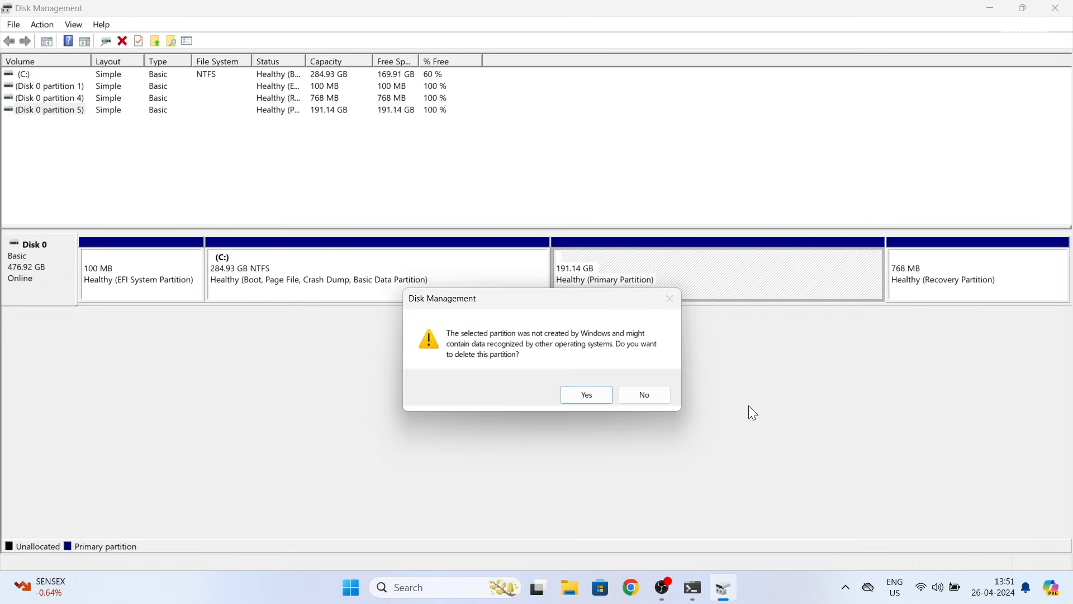
pyautogui.click(591, 393)
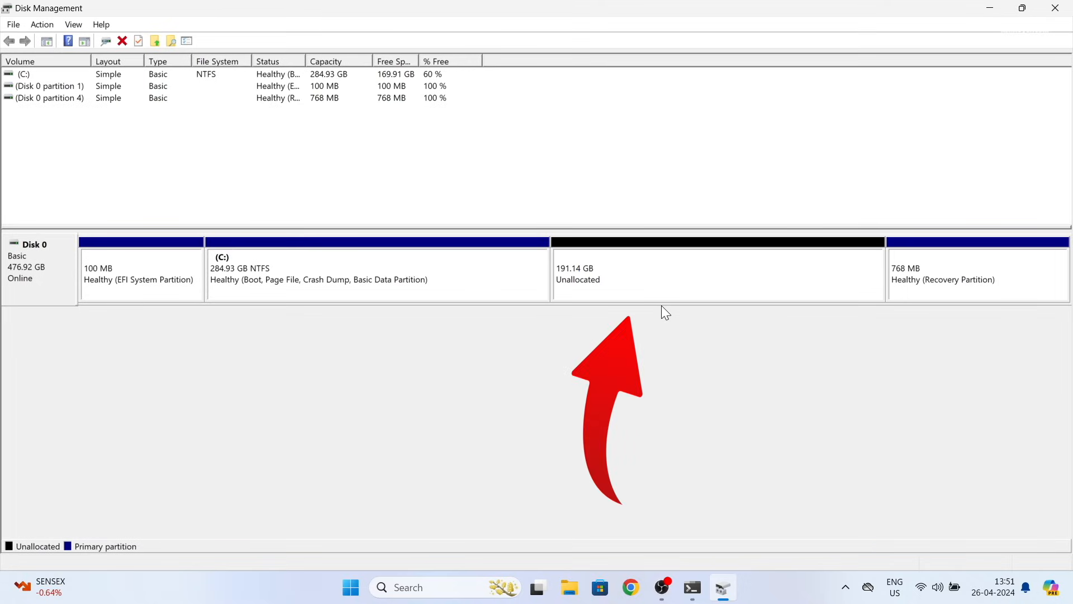
# Step: Extend C: into all the freed unallocated space, bringing it to 476.07 GB
pyautogui.click(424, 288)
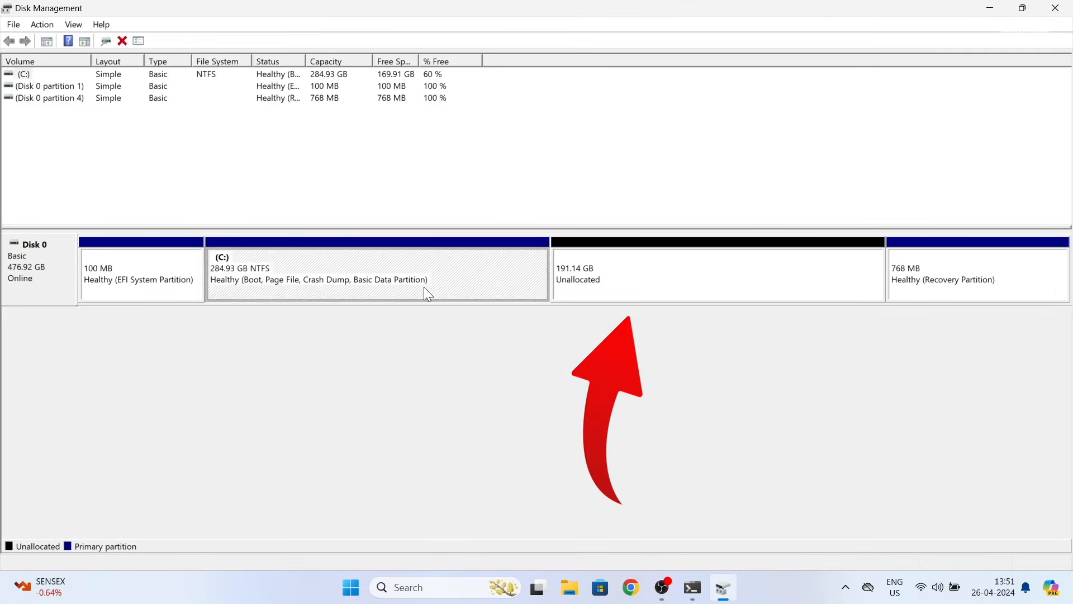
pyautogui.rightClick(426, 294)
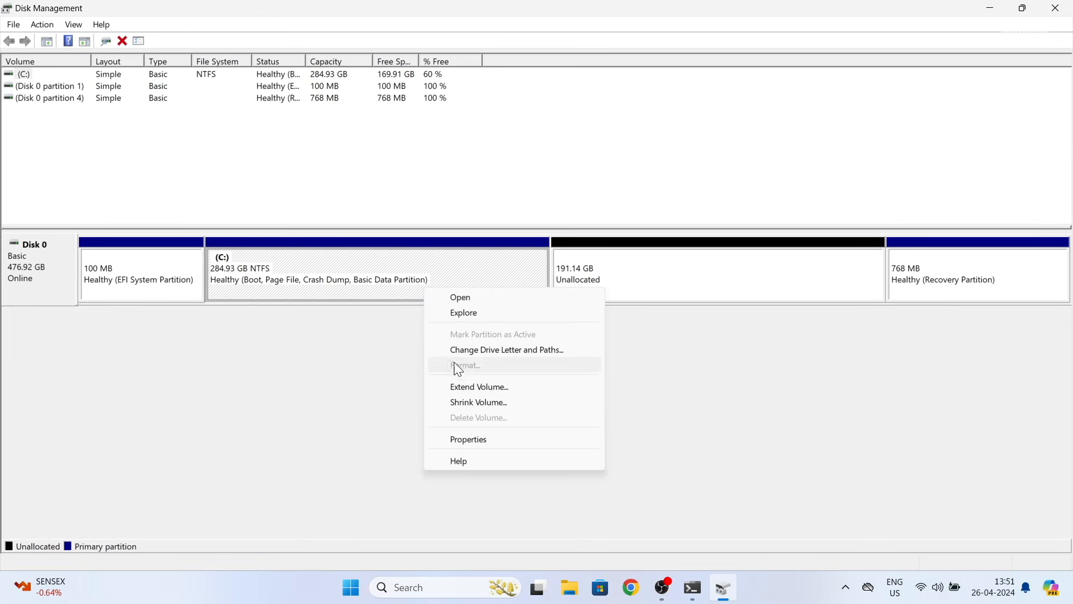
pyautogui.click(528, 387)
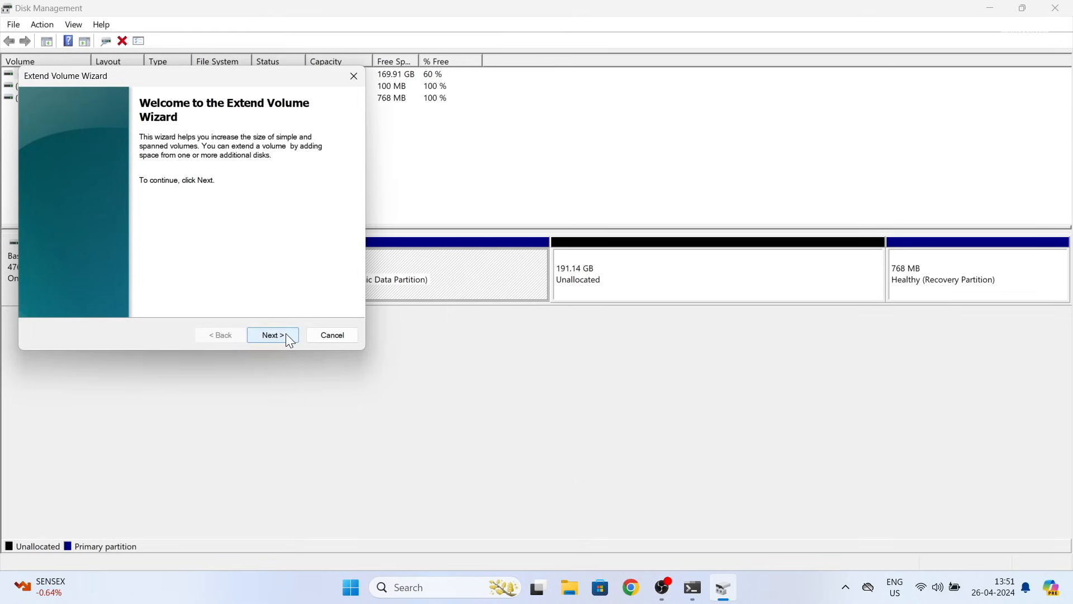
pyautogui.click(286, 335)
pyautogui.click(286, 335)
pyautogui.click(287, 334)
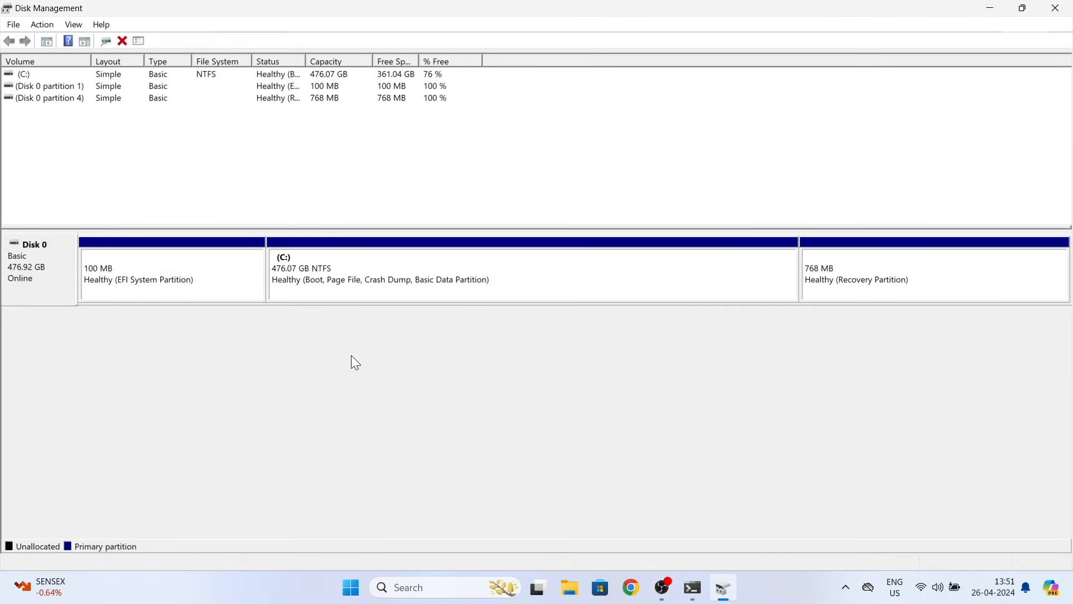
pyautogui.click(154, 272)
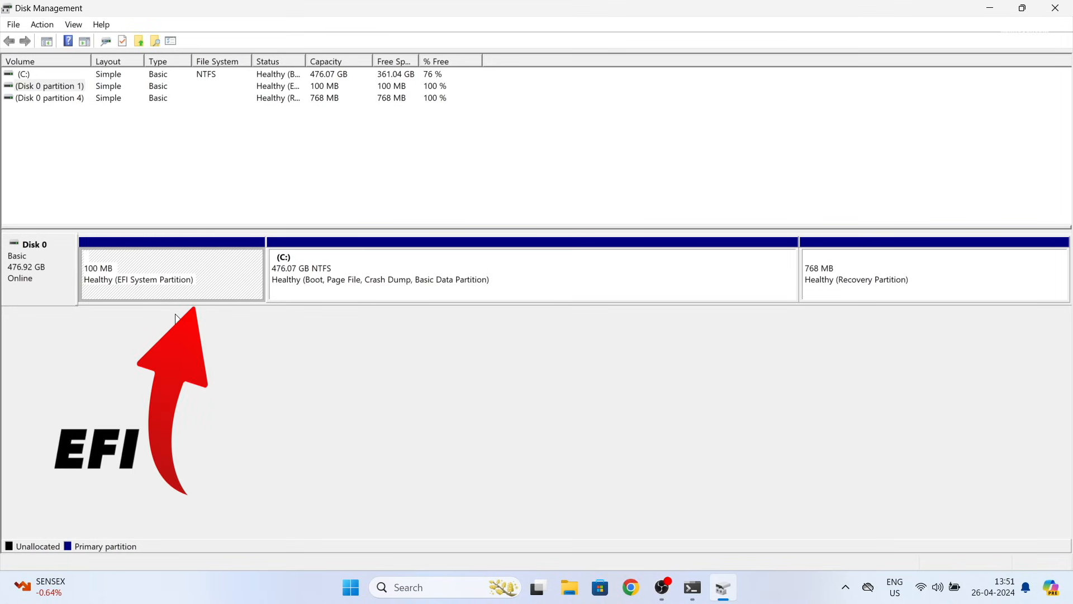
# Step: Start DiskPart in a Command Prompt opened as administrator
pyautogui.press('super')
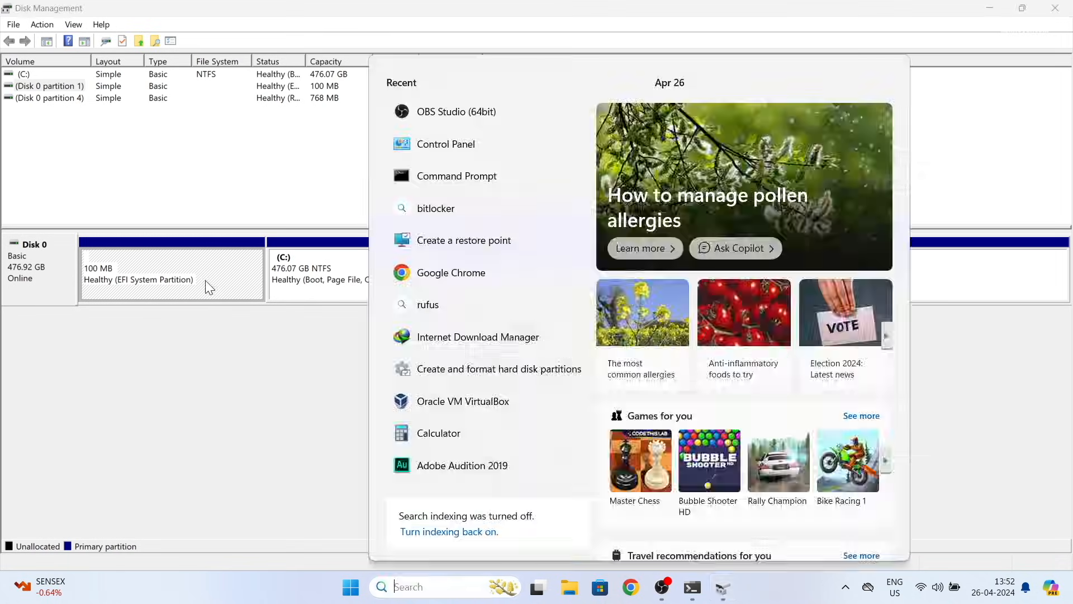
pyautogui.write('cmd')
pyautogui.press('Right')
pyautogui.press('Down')
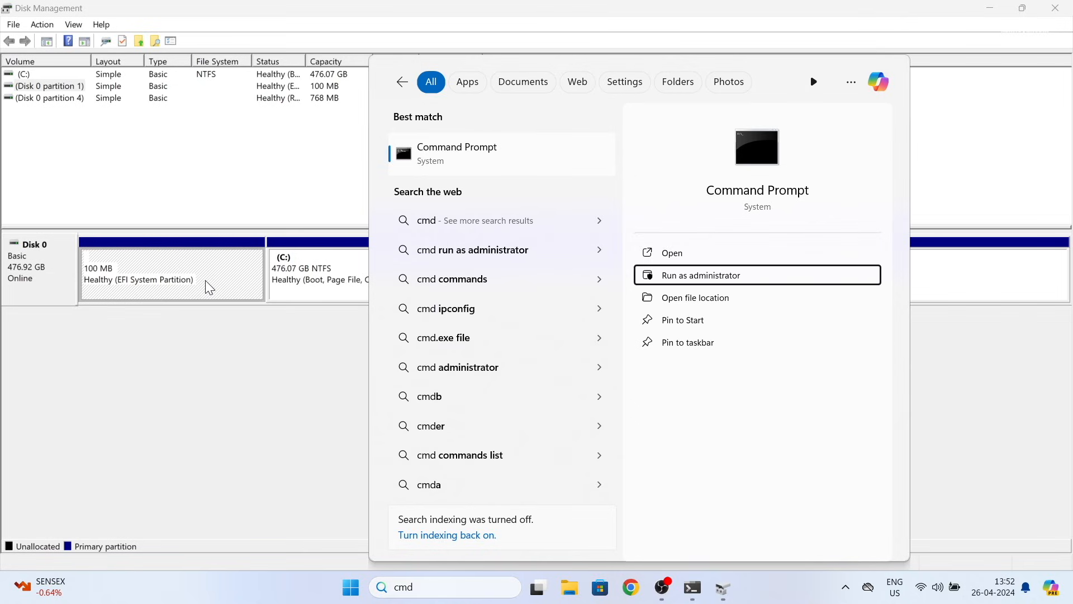
pyautogui.press('Return')
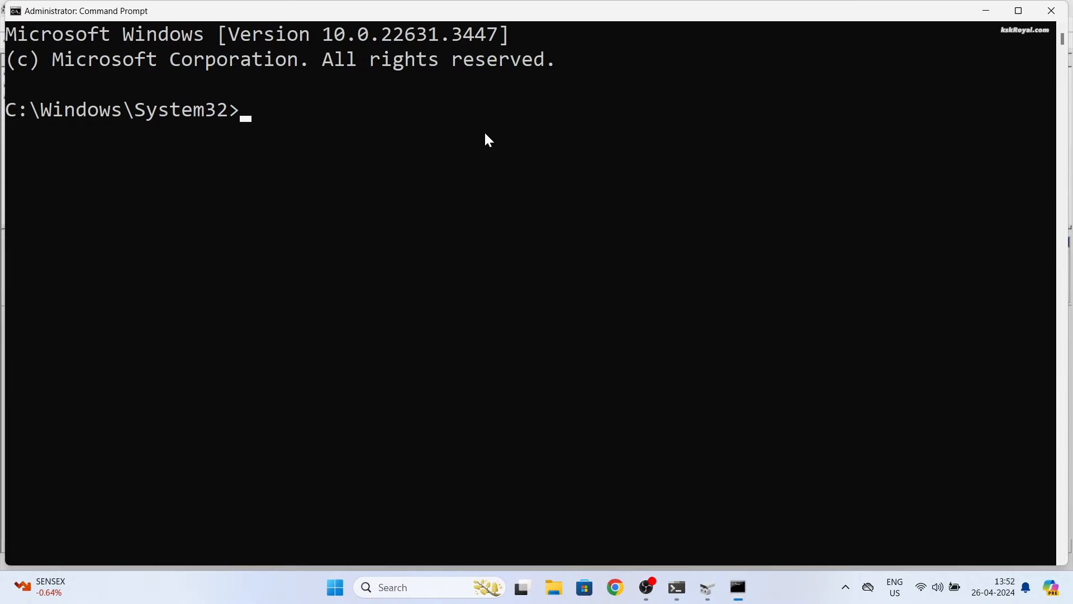
pyautogui.write('diskpart')
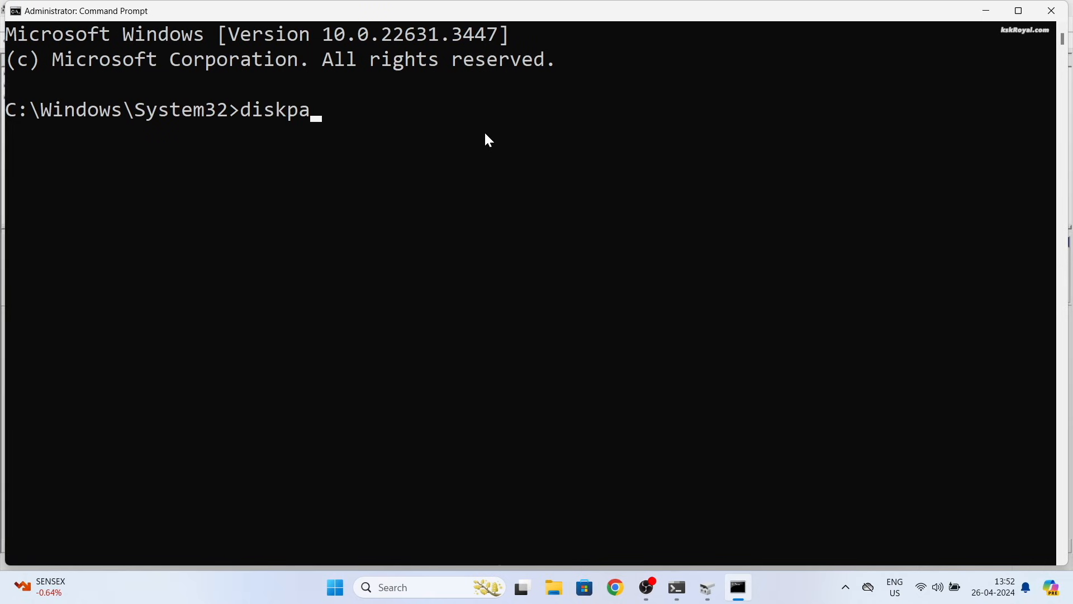
pyautogui.press('Return')
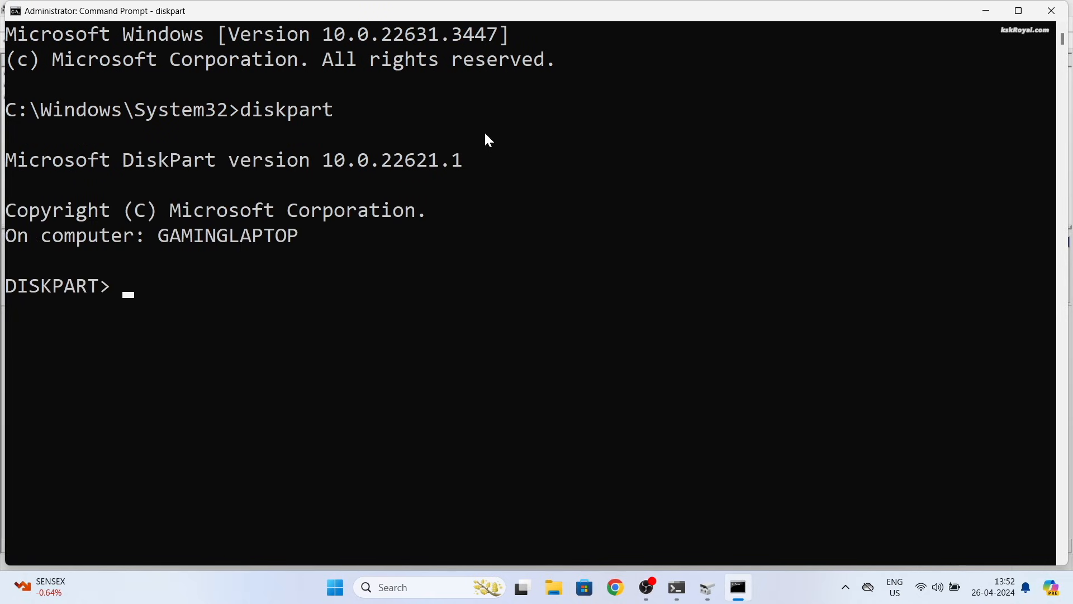
# Step: List the disks and highlight the Disk 0 row
pyautogui.write('list disk')
pyautogui.press('Return')
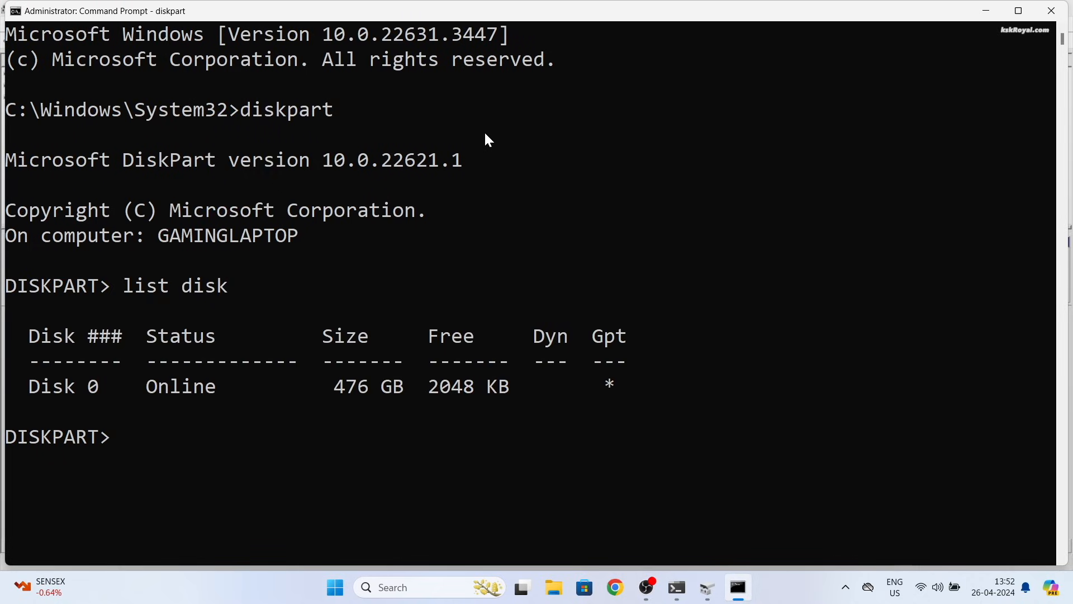
pyautogui.click(80, 395)
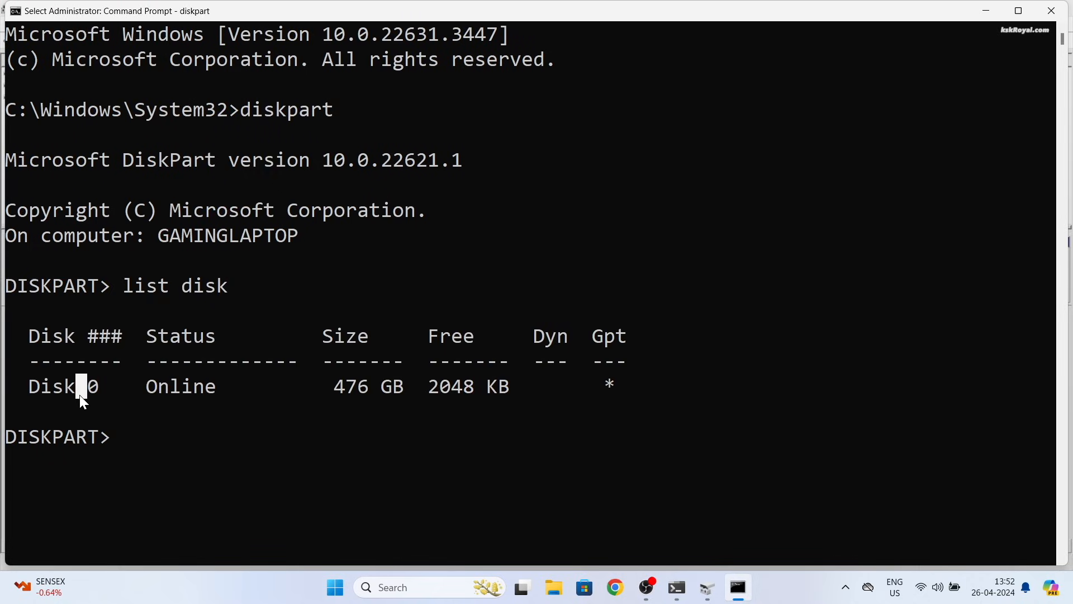
pyautogui.click(34, 386)
pyautogui.moveTo(35, 386); pyautogui.dragTo(658, 394)
# Step: Select disk 0, confirm its asterisk in list disk, and enter list partition
pyautogui.write('select disk ')
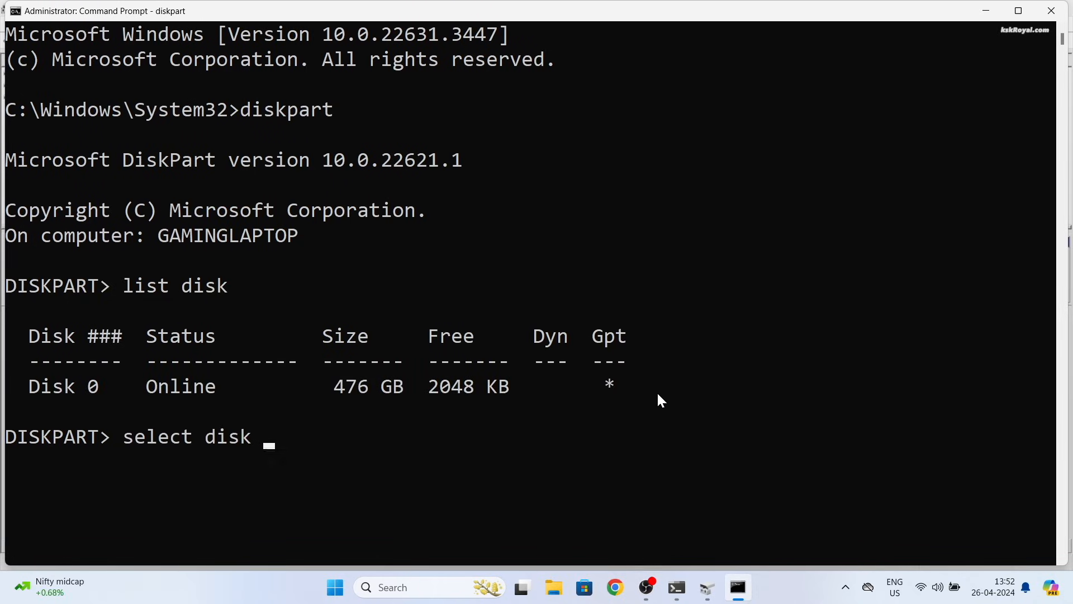
pyautogui.write('0')
pyautogui.press('Return')
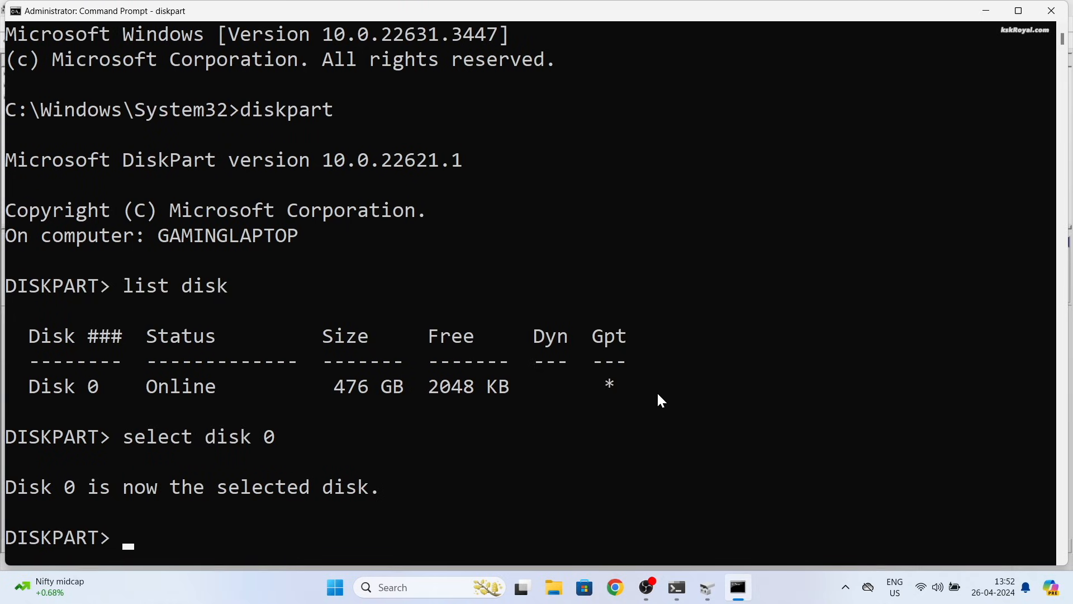
pyautogui.write('list disk')
pyautogui.press('Return')
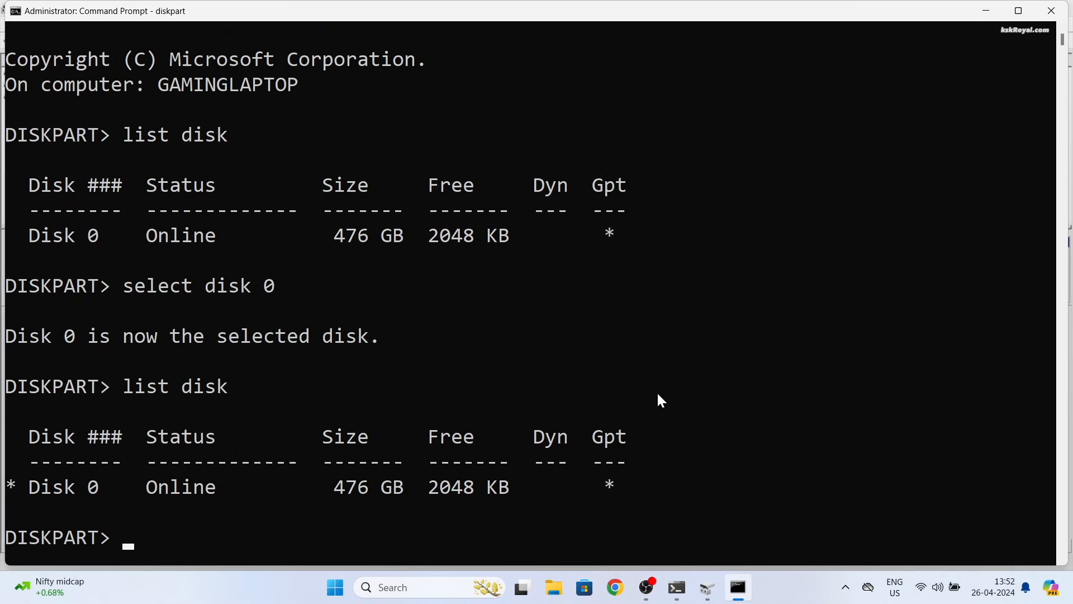
pyautogui.click(15, 491)
pyautogui.write('list partition')
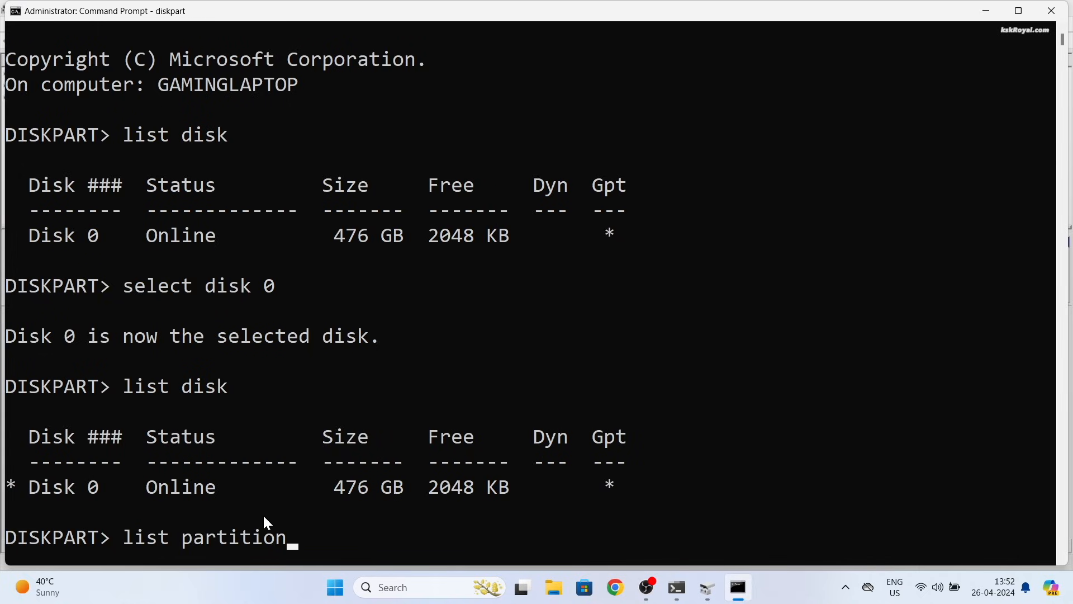
# Step: List disk 0's partitions and highlight the 100 MB Partition 1 System row
pyautogui.press('Return')
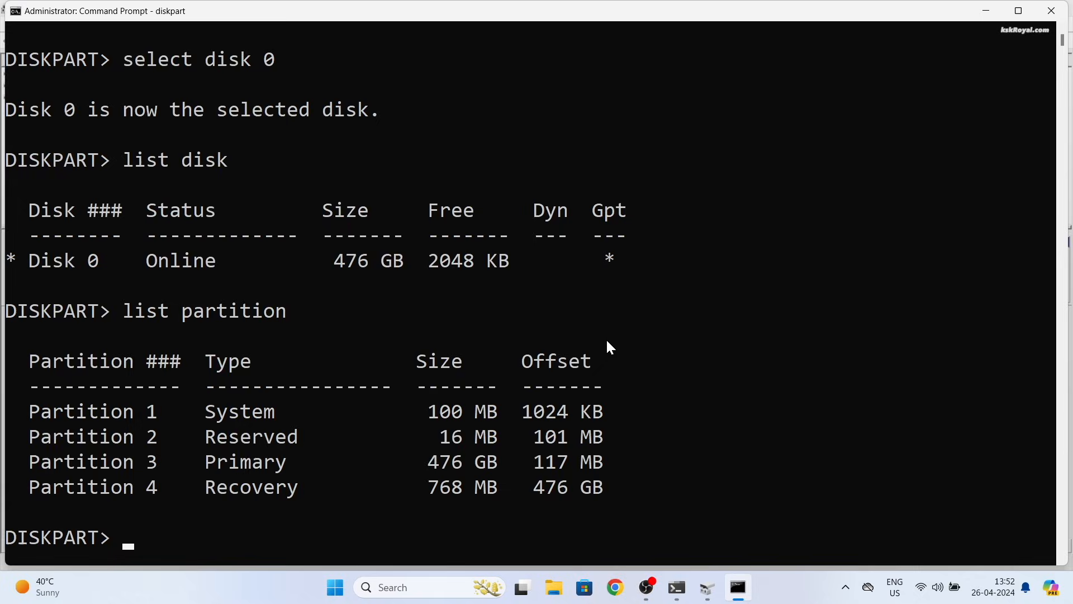
pyautogui.click(256, 410)
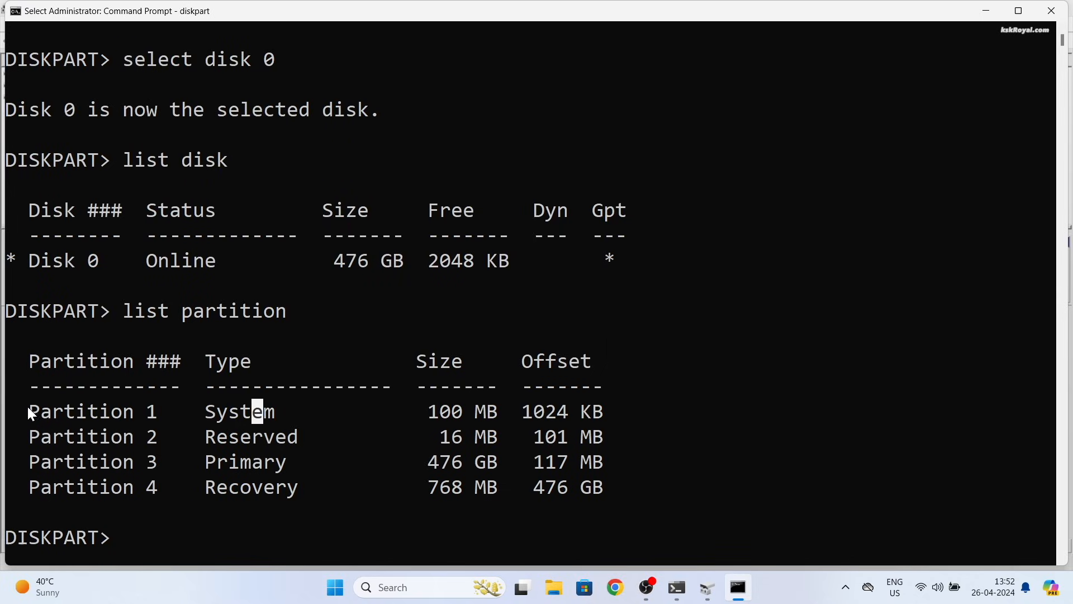
pyautogui.moveTo(28, 407); pyautogui.dragTo(648, 414)
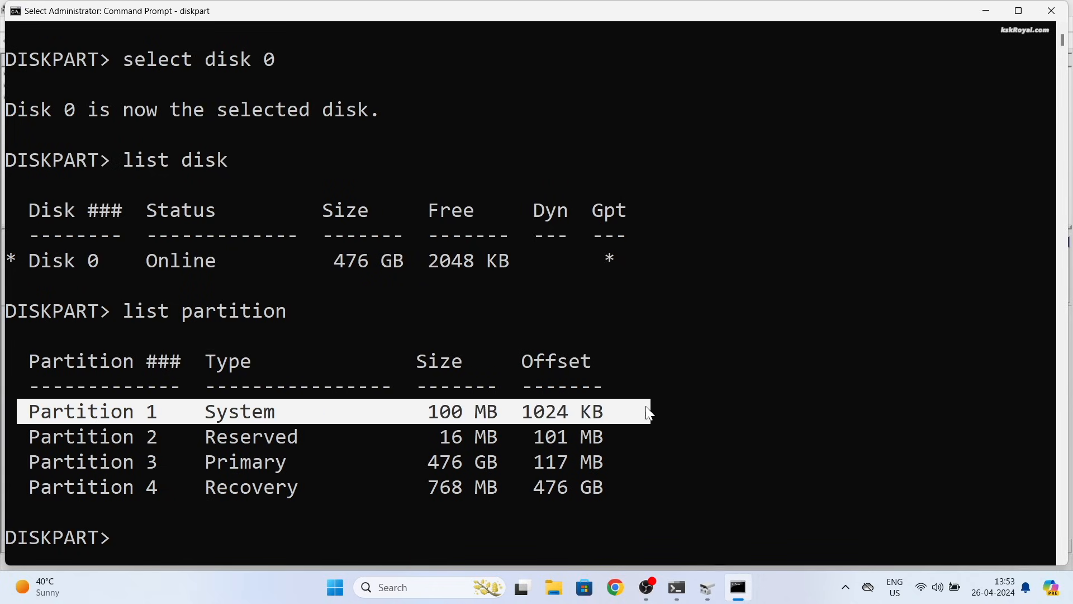
pyautogui.hotkey('alt', 'Tab')
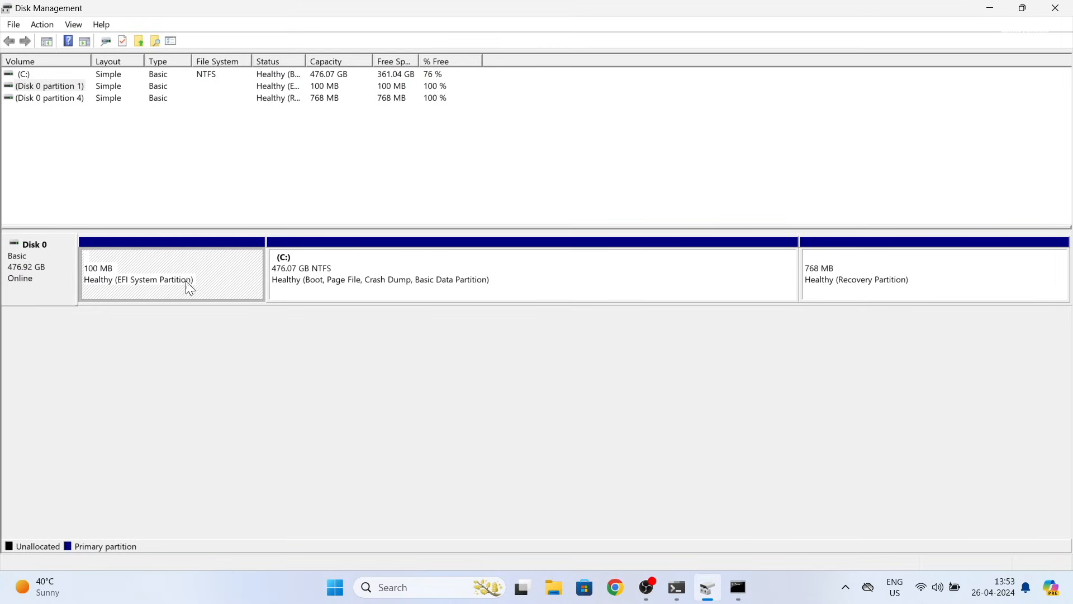
pyautogui.hotkey('alt', 'Tab')
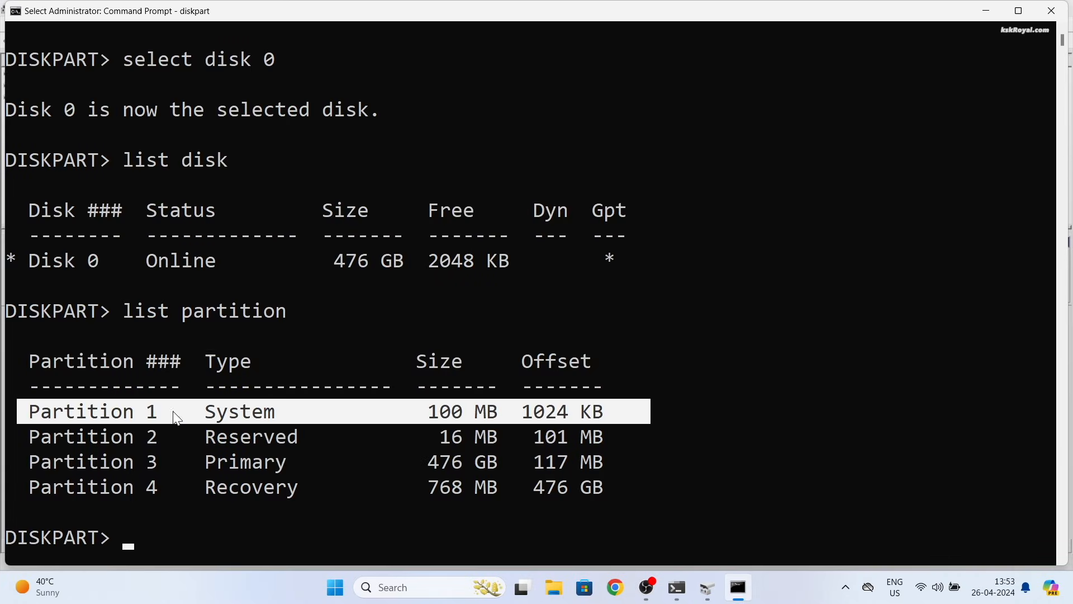
# Step: Select partition 1, assign it drive letter R, and exit DiskPart
pyautogui.write('select partition')
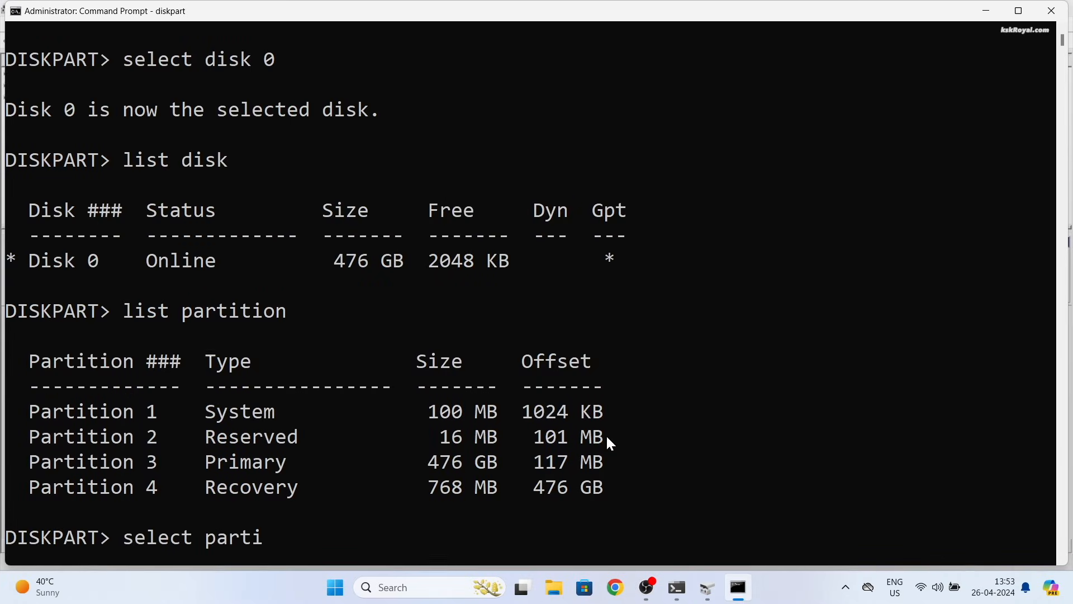
pyautogui.write(' 1')
pyautogui.press('Return')
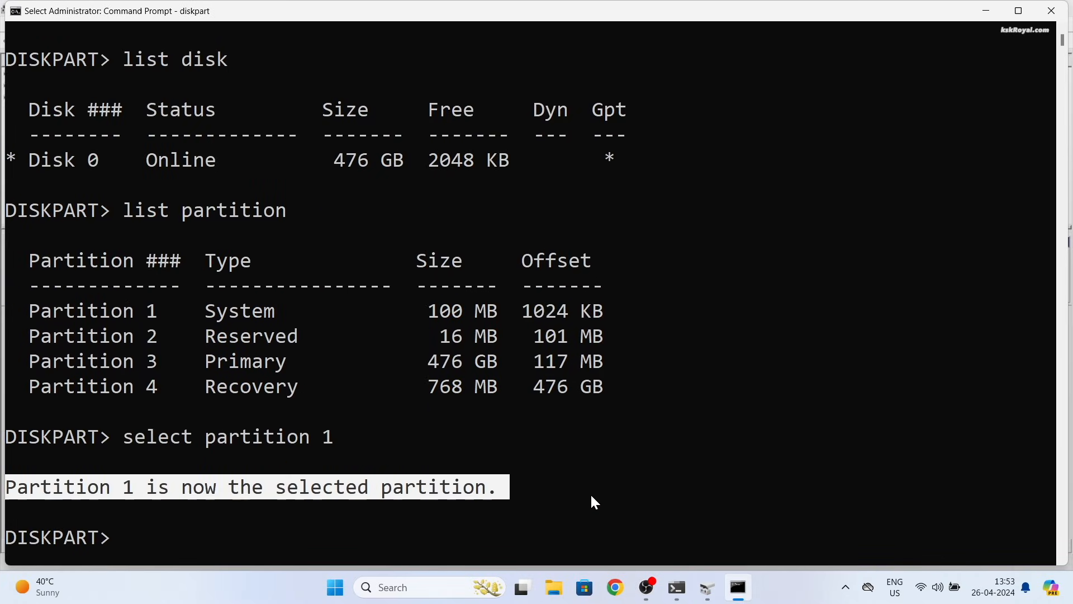
pyautogui.write('assi')
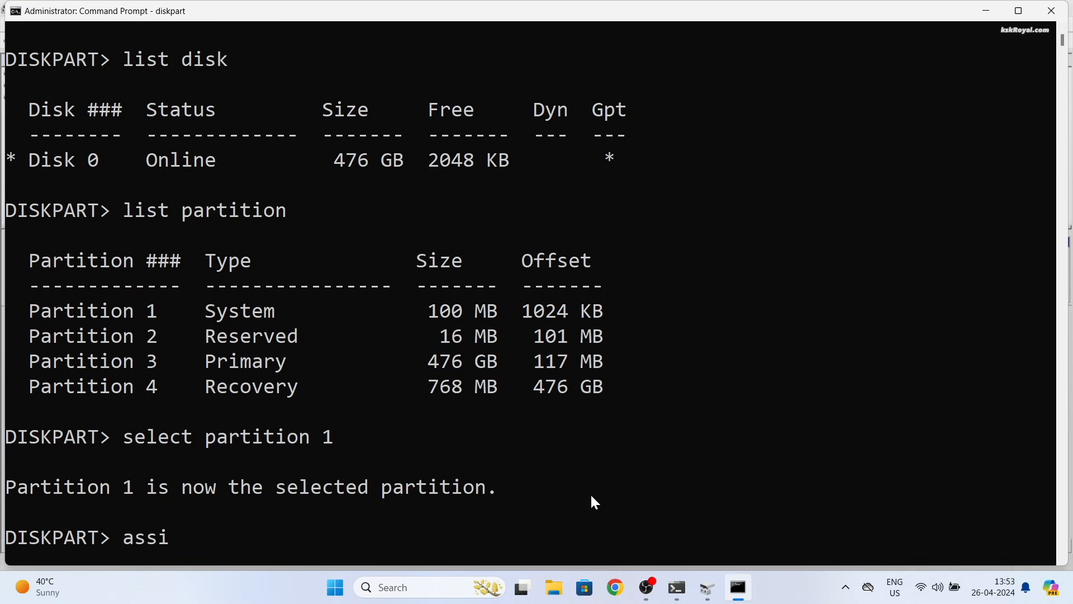
pyautogui.write('gn letter=r')
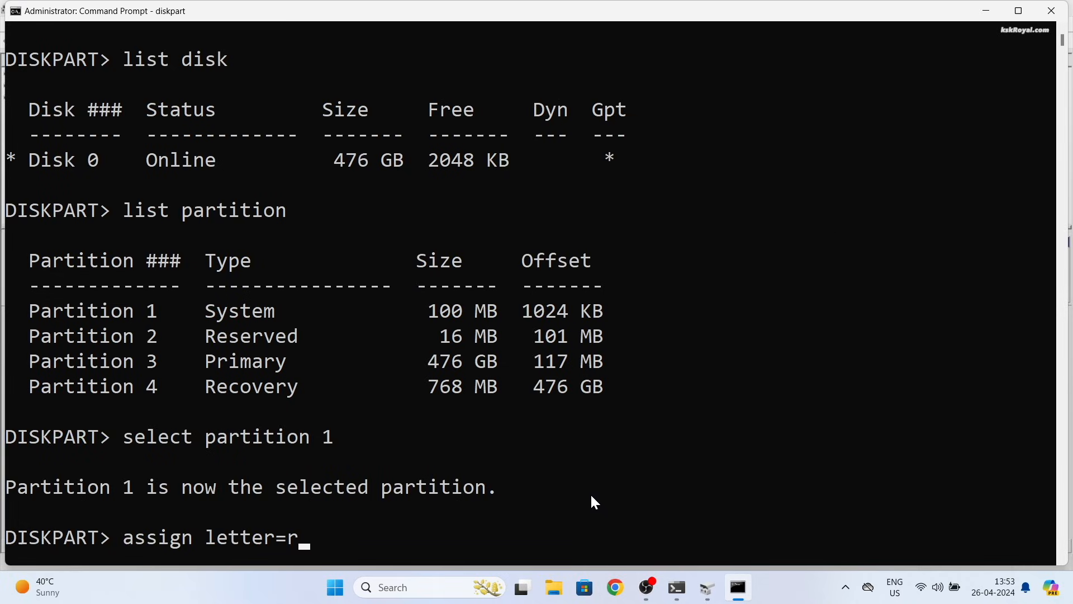
pyautogui.press('Return')
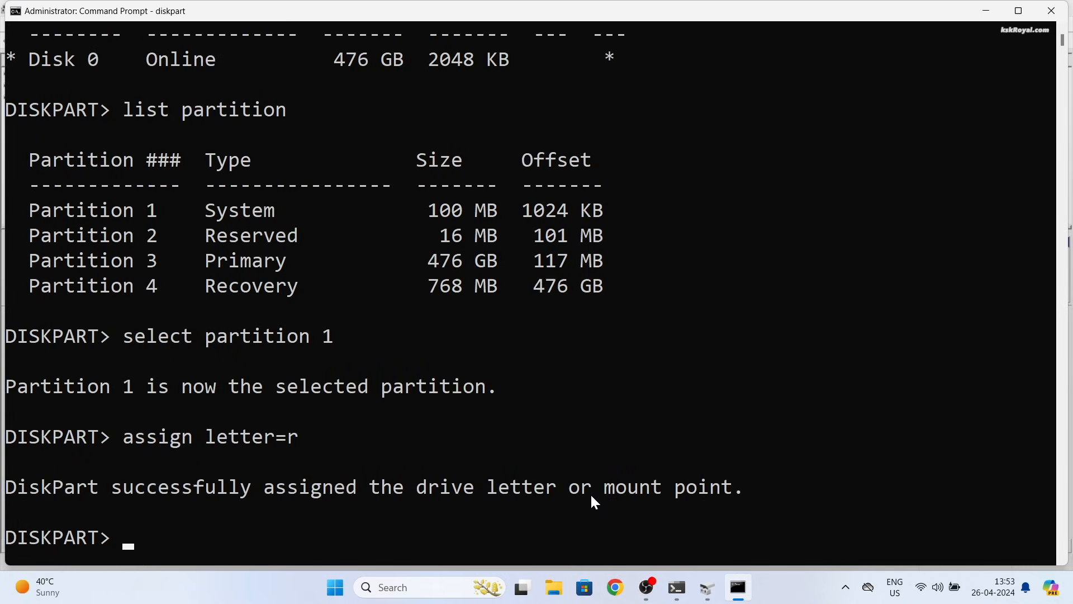
pyautogui.write('exit')
pyautogui.press('Return')
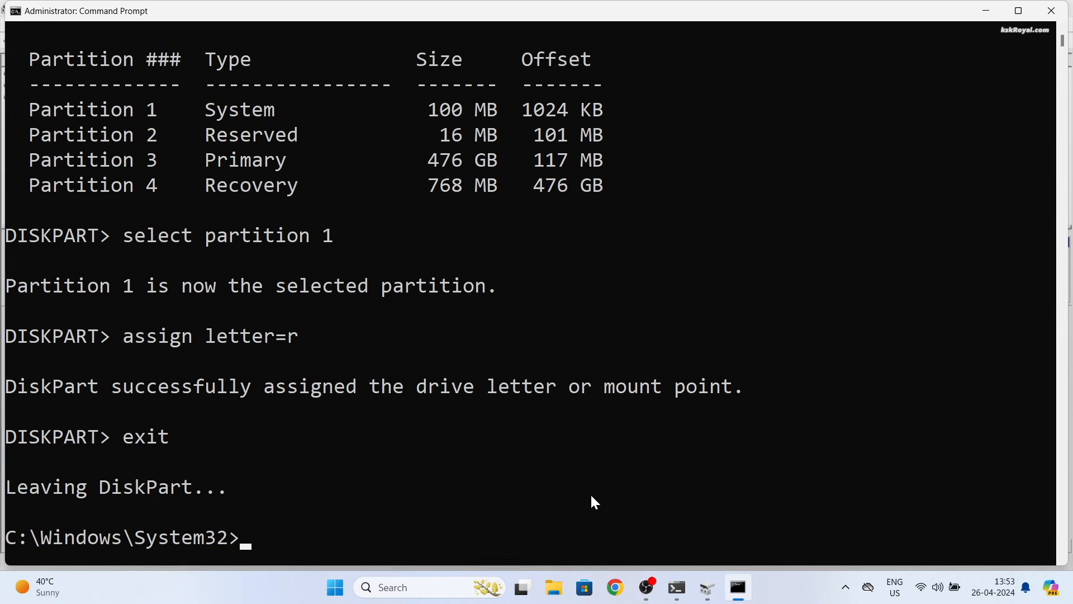
# Step: Switch to drive R: and list its contents, marking the EFI folder
pyautogui.write('r:')
pyautogui.press('Return')
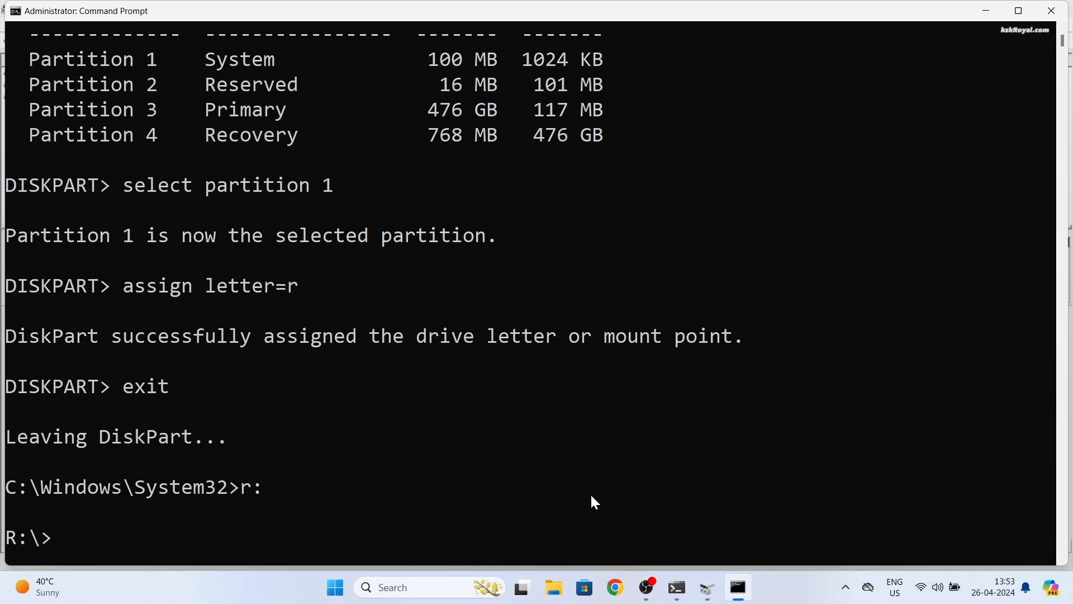
pyautogui.write('dir')
pyautogui.press('Return')
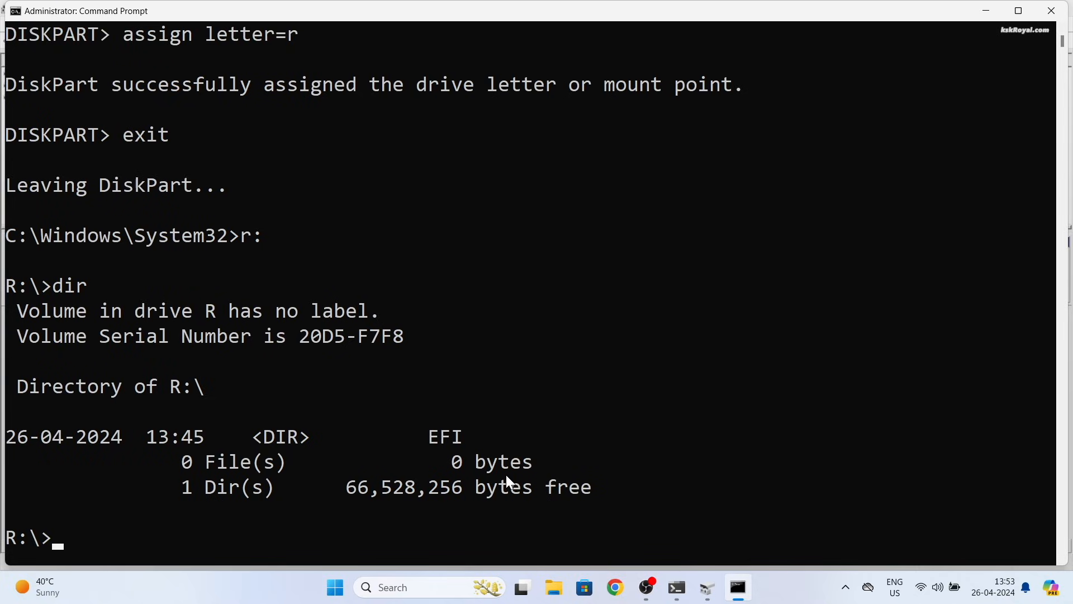
pyautogui.doubleClick(446, 438)
# Step: Go into the EFI folder and list its Microsoft, Boot and ubuntu folders
pyautogui.write('cd')
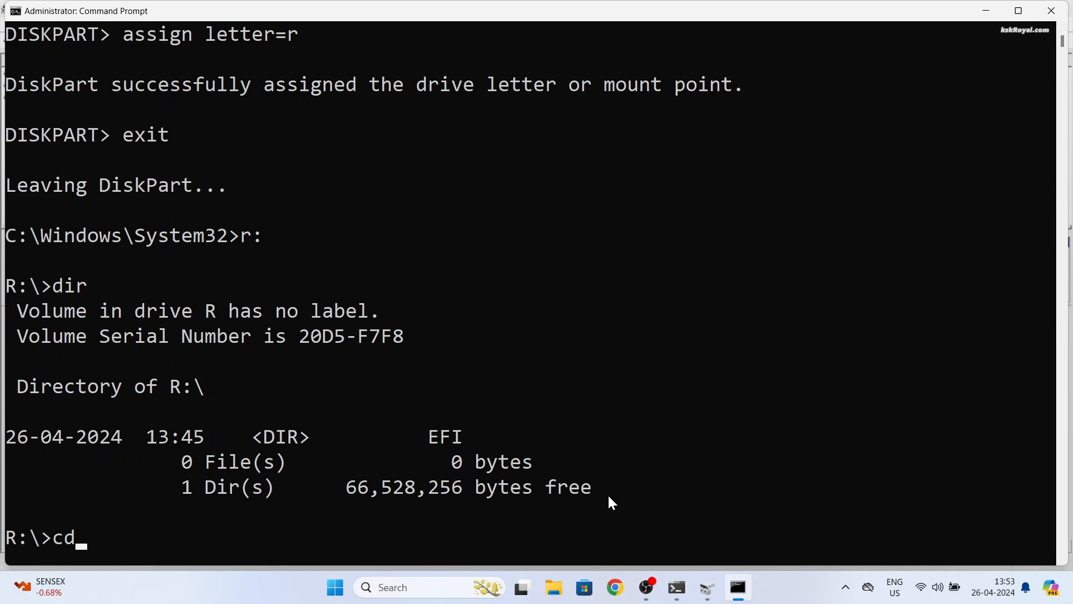
pyautogui.write(' EFI')
pyautogui.press('Return')
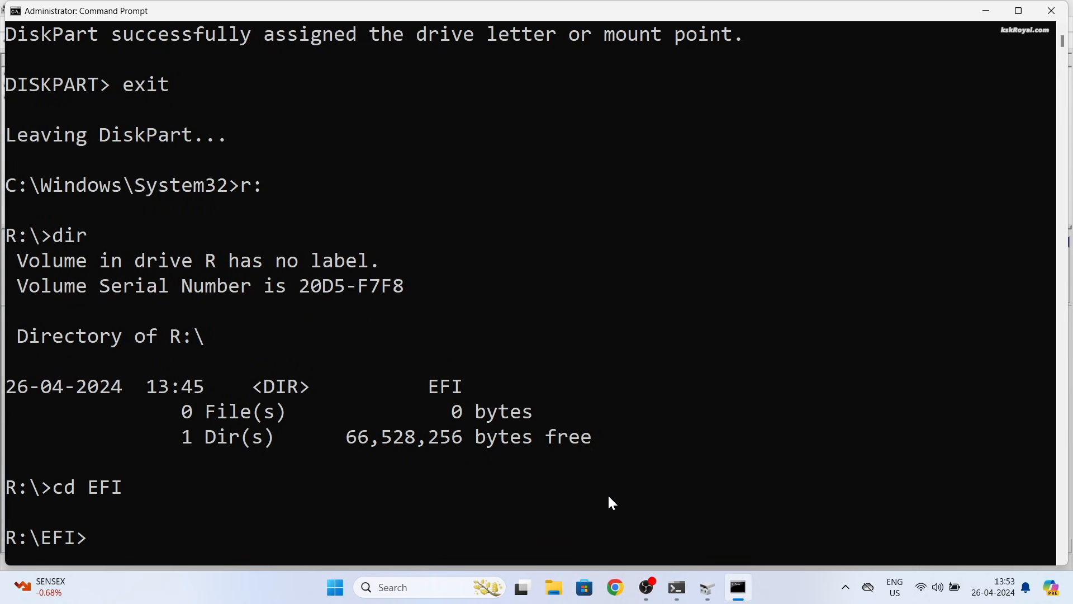
pyautogui.write('dir')
pyautogui.press('Return')
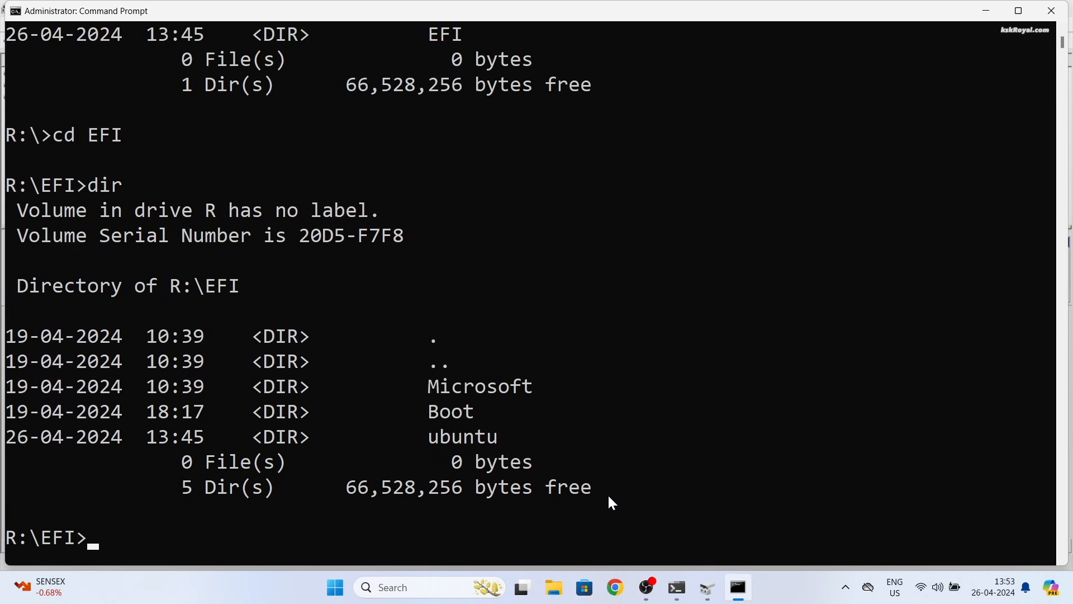
pyautogui.doubleClick(461, 436)
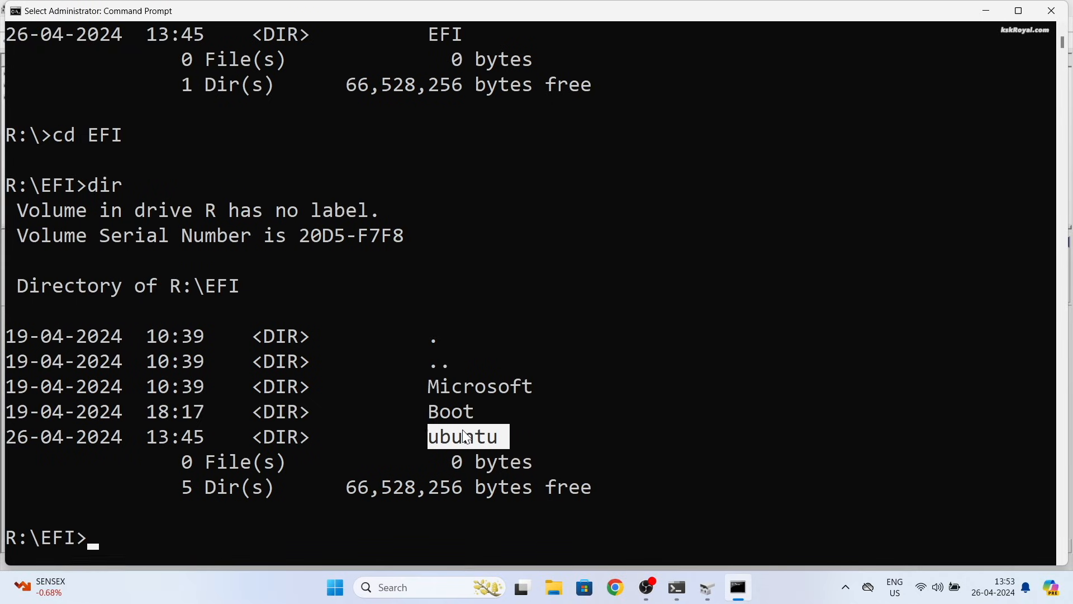
pyautogui.moveTo(5, 361); pyautogui.dragTo(6, 387)
pyautogui.click(527, 437)
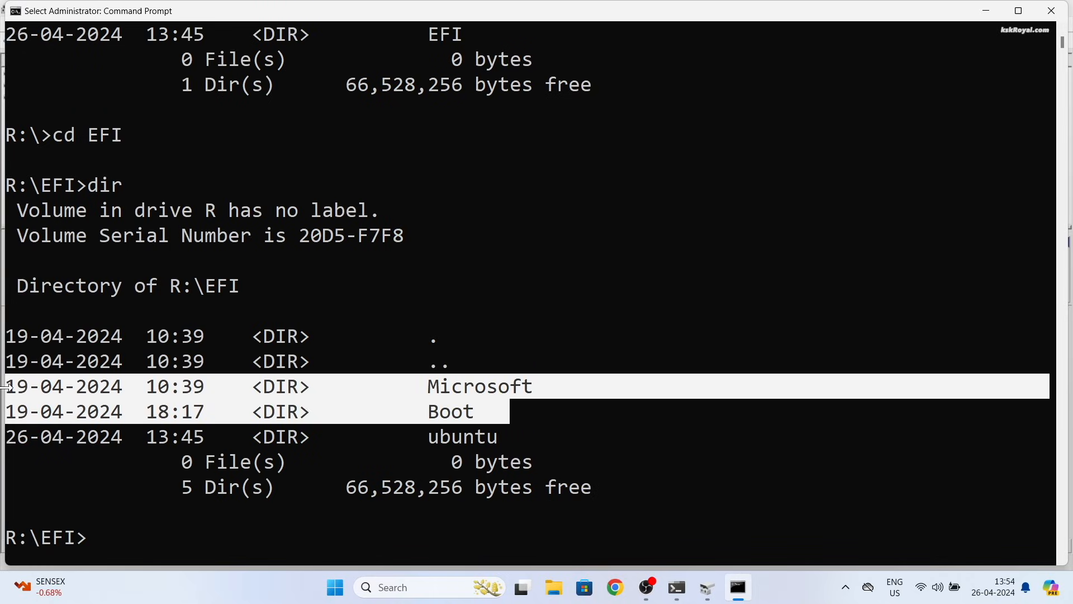
pyautogui.click(466, 430)
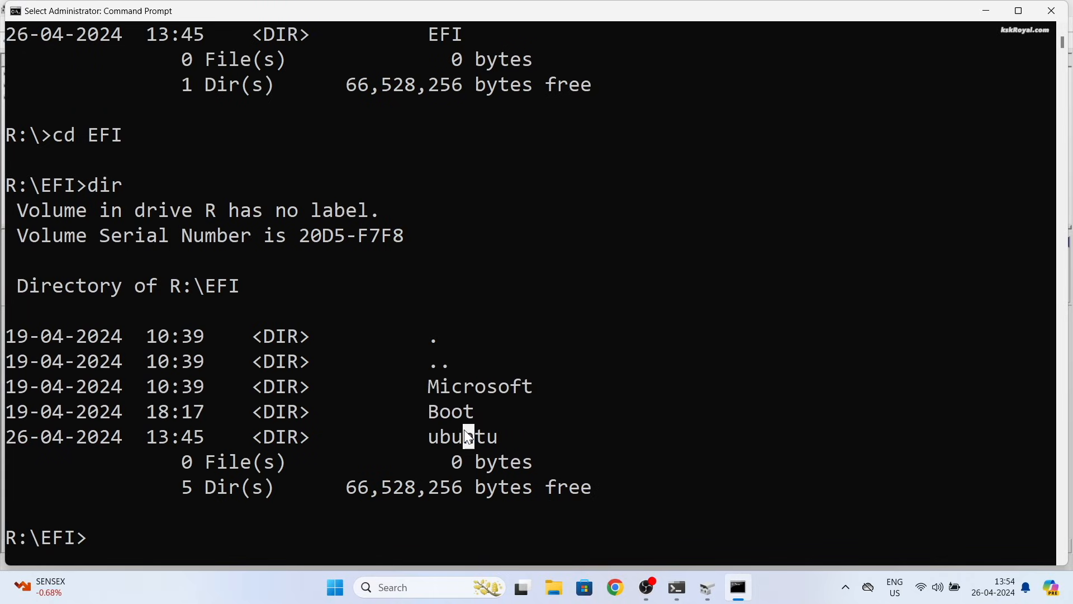
pyautogui.moveTo(399, 429); pyautogui.dragTo(605, 450)
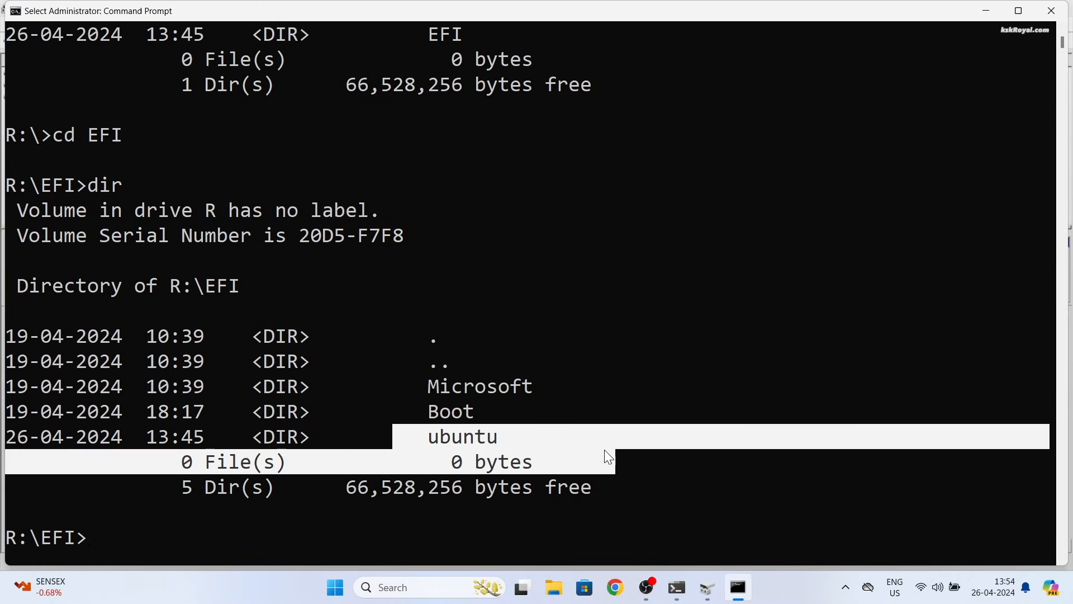
# Step: Delete the ubuntu folder with rd ubuntu /s and verify only Microsoft and Boot remain
pyautogui.write('rd ubuntu /')
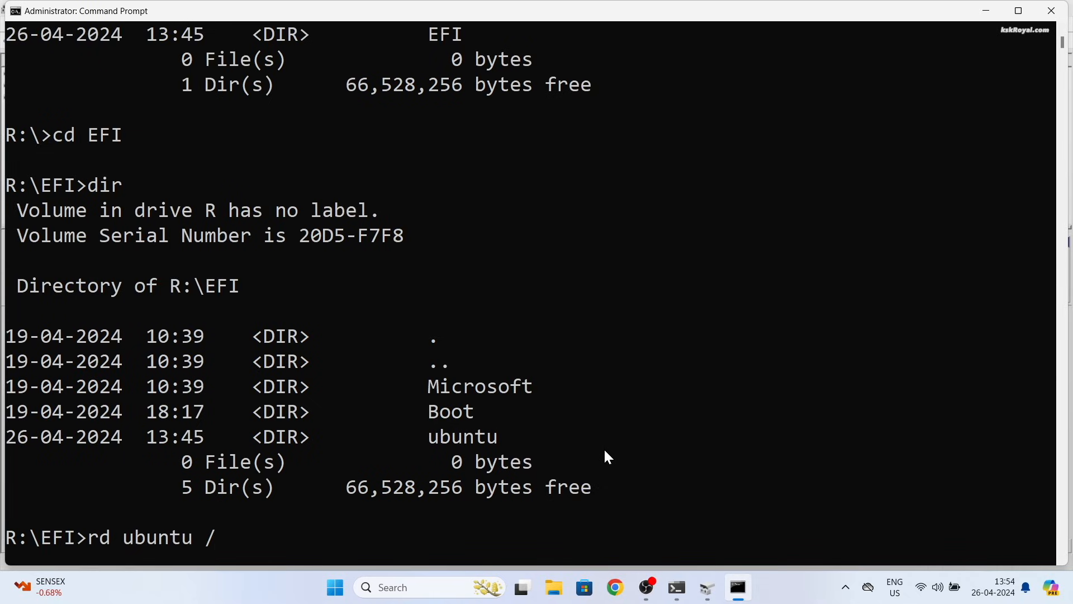
pyautogui.write('s')
pyautogui.press('Return')
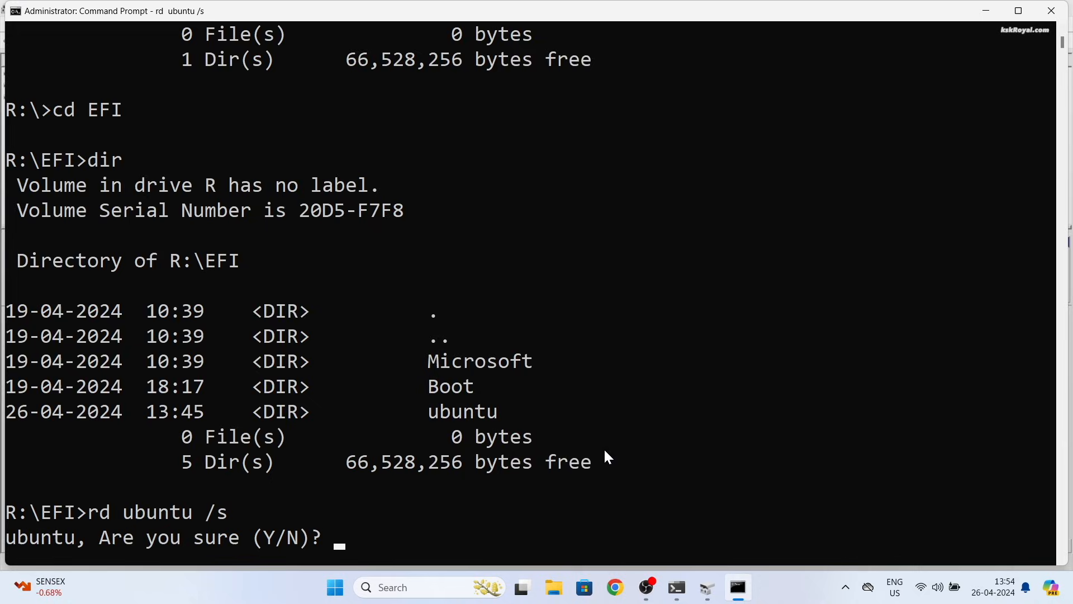
pyautogui.write('y')
pyautogui.press('Return')
pyautogui.write('dir')
pyautogui.press('Return')
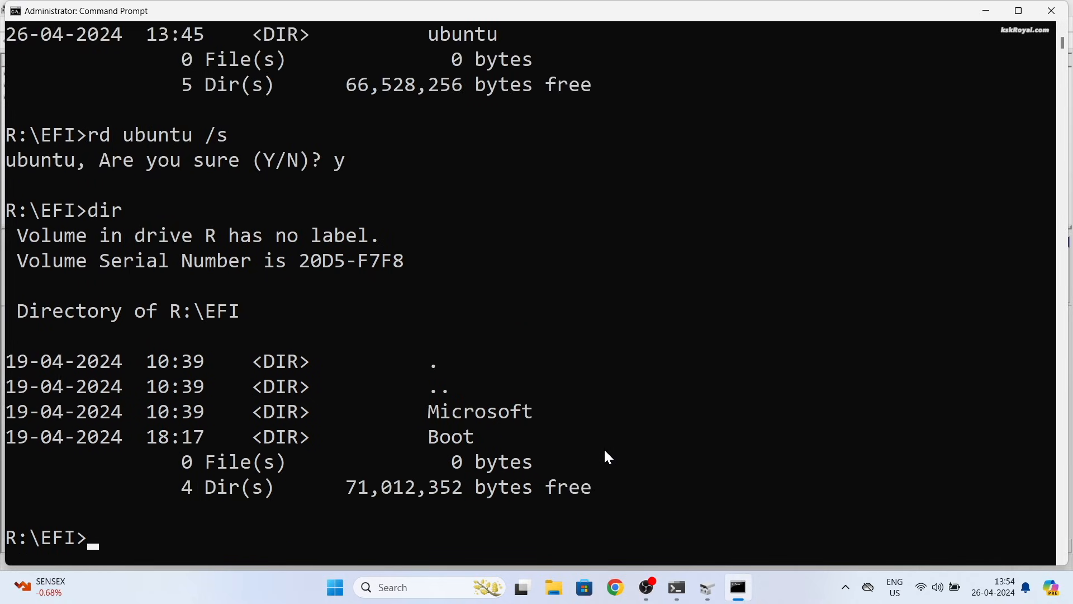
pyautogui.moveTo(533, 437); pyautogui.dragTo(5, 413)
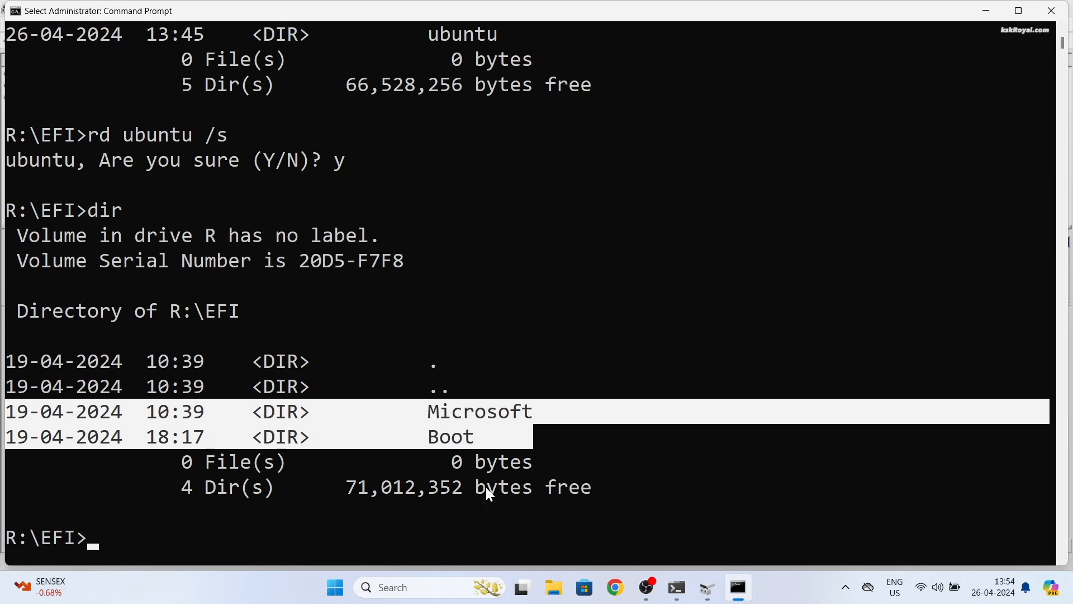
# Step: Close the Command Prompt and Disk Management windows and restart Windows 11
pyautogui.click(1050, 15)
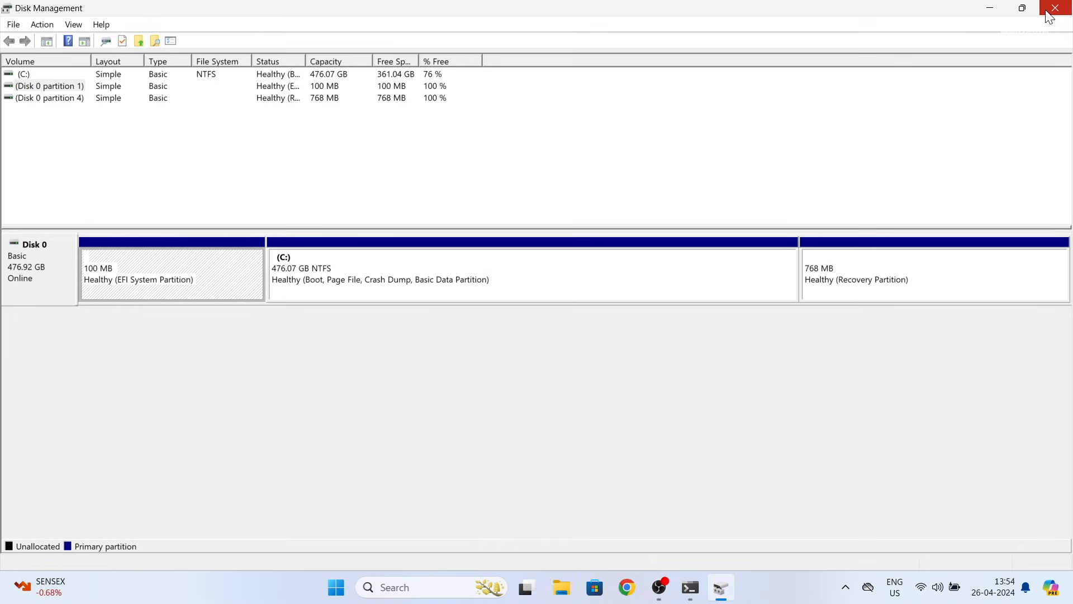
pyautogui.click(1049, 11)
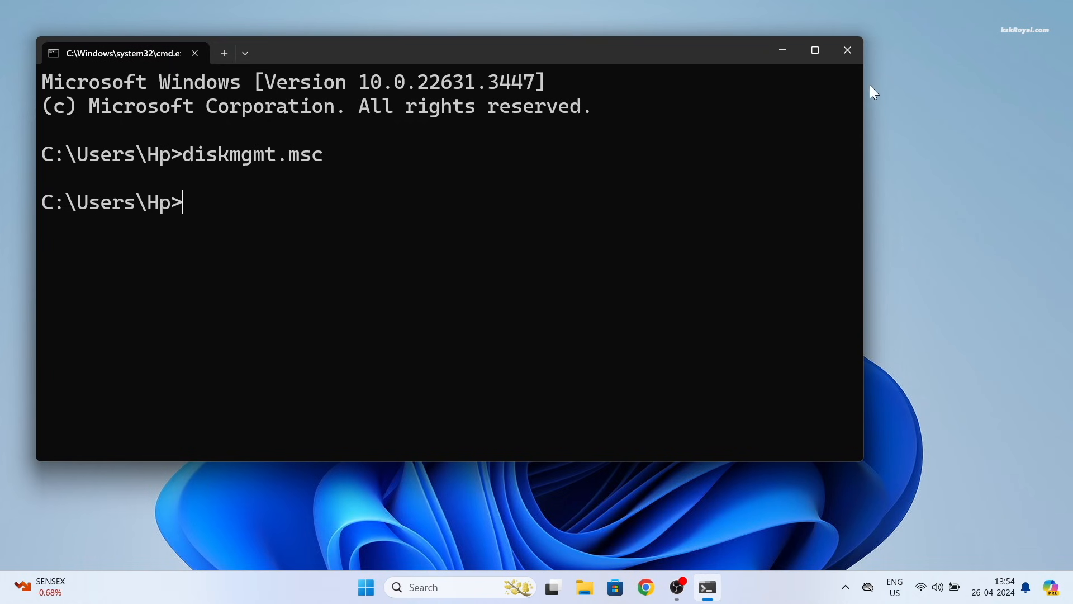
pyautogui.click(849, 59)
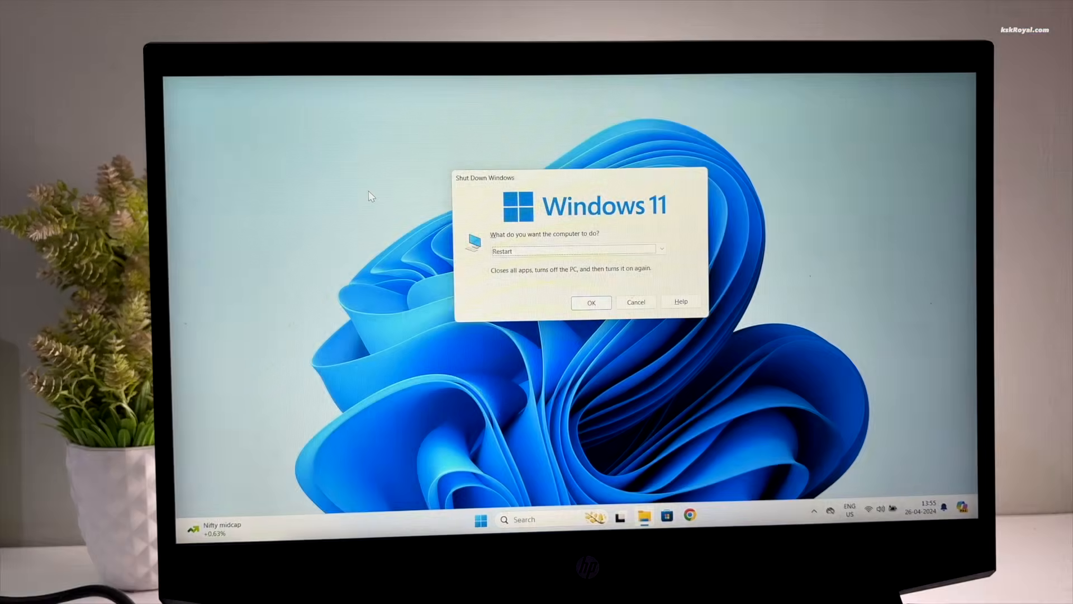
pyautogui.press('Return')
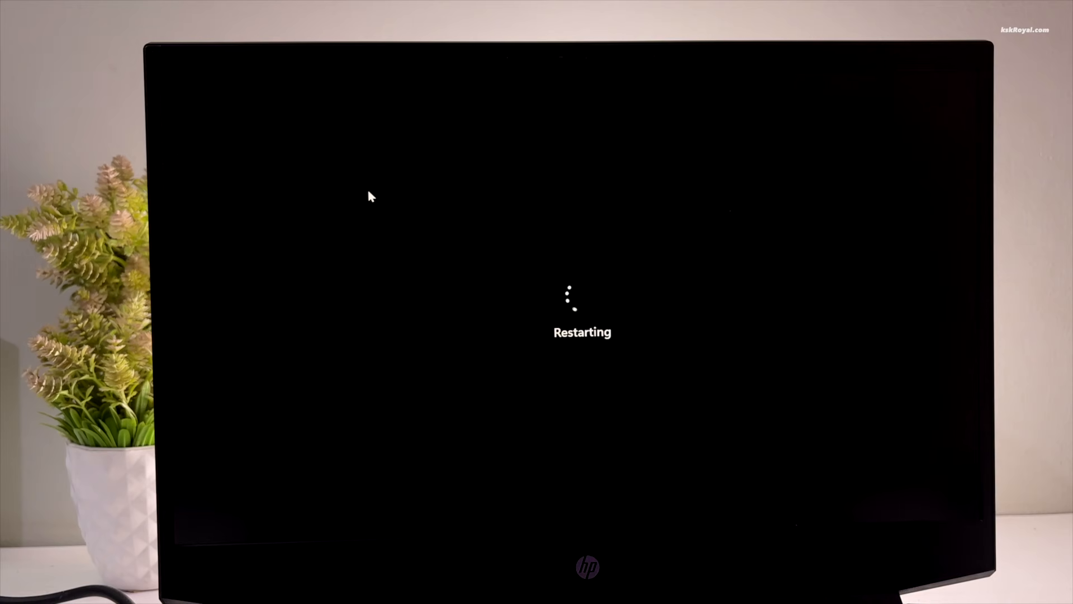